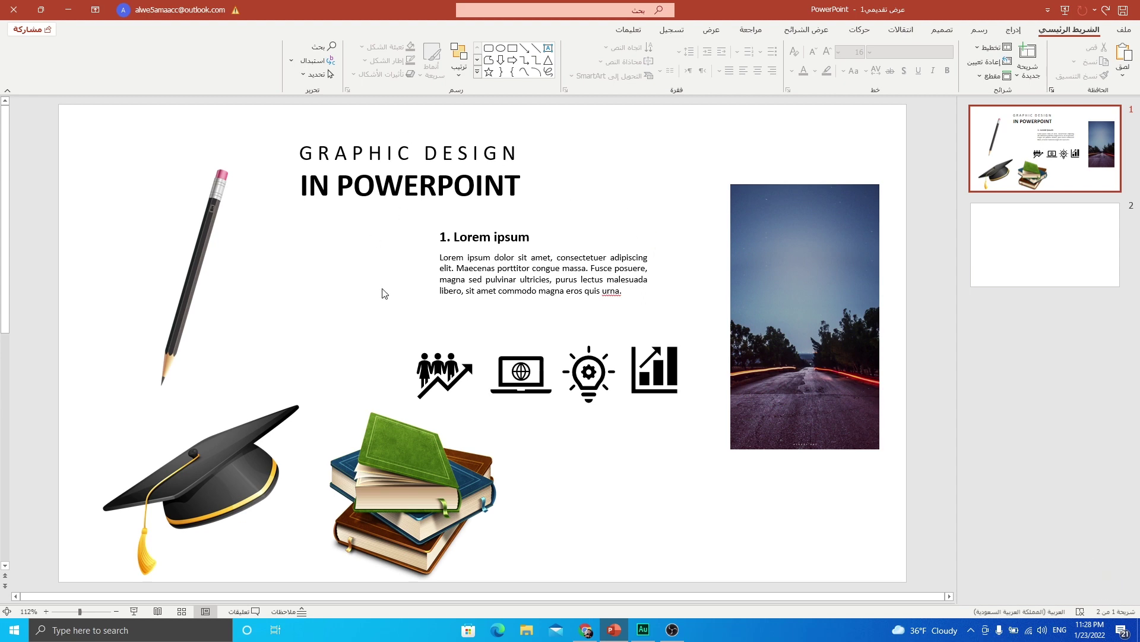
Nudge the graduation cap up and the books slightly right, then go to blank slide 2
{"action": "left_click", "coordinate": [800, 300]}
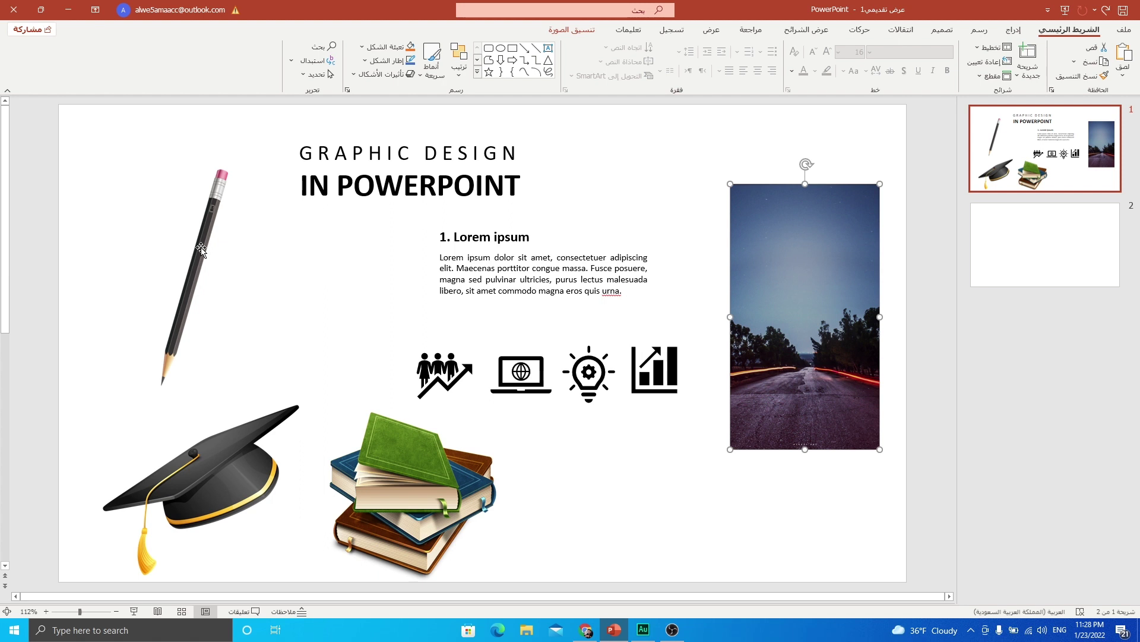
{"action": "left_click", "coordinate": [236, 444]}
{"action": "left_click_drag", "start_coordinate": [237, 445], "coordinate": [237, 429]}
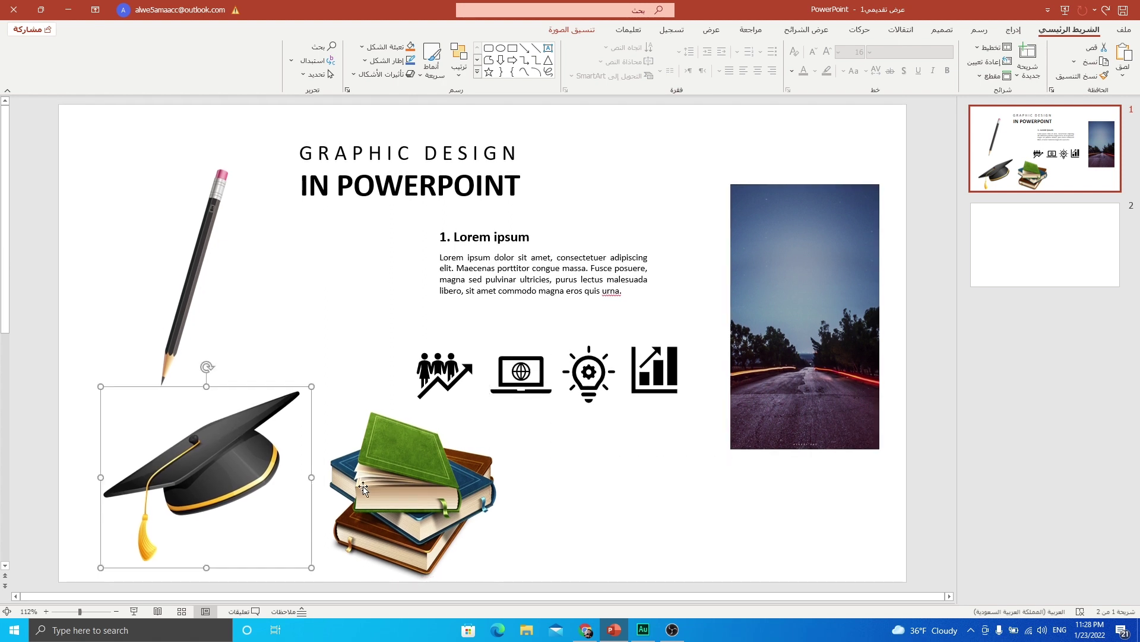
{"action": "left_click", "coordinate": [378, 479]}
{"action": "left_click_drag", "start_coordinate": [377, 473], "coordinate": [382, 472]}
{"action": "left_click", "coordinate": [1040, 274]}
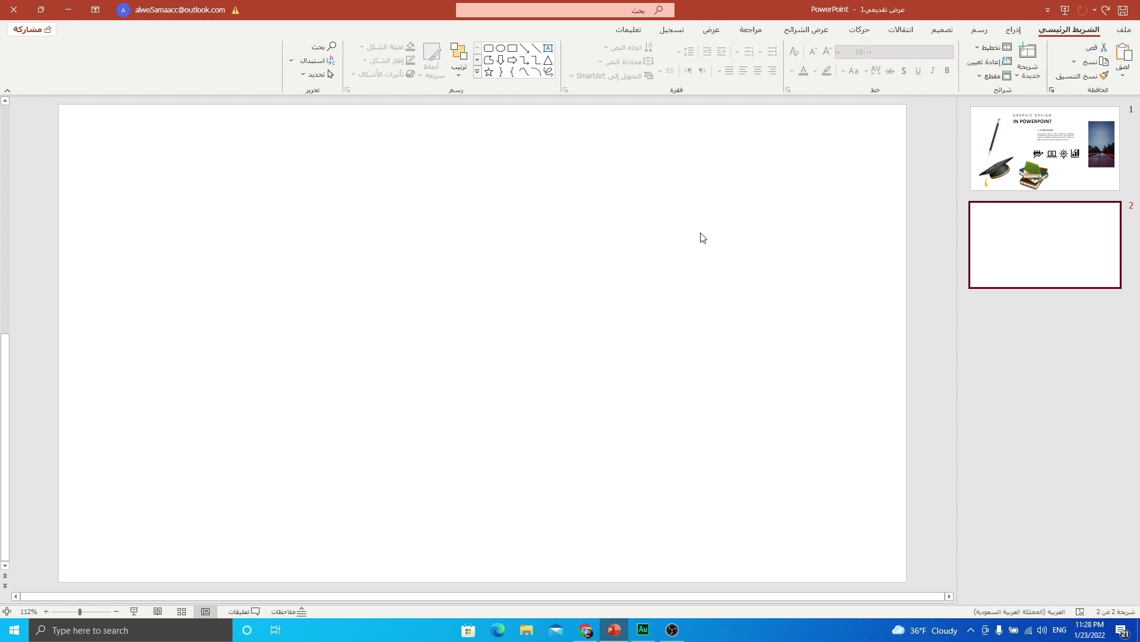
Set slide 2's background to a two-stop 90° linear gradient, near-white at top to pale blue
{"action": "right_click", "coordinate": [701, 234]}
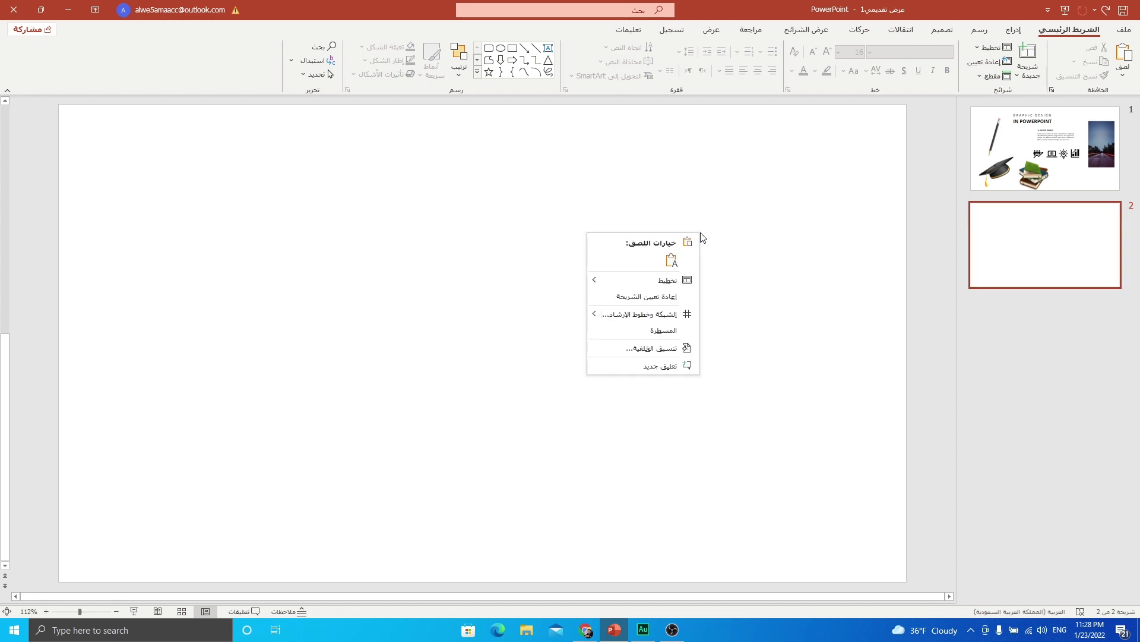
{"action": "left_click", "coordinate": [652, 347]}
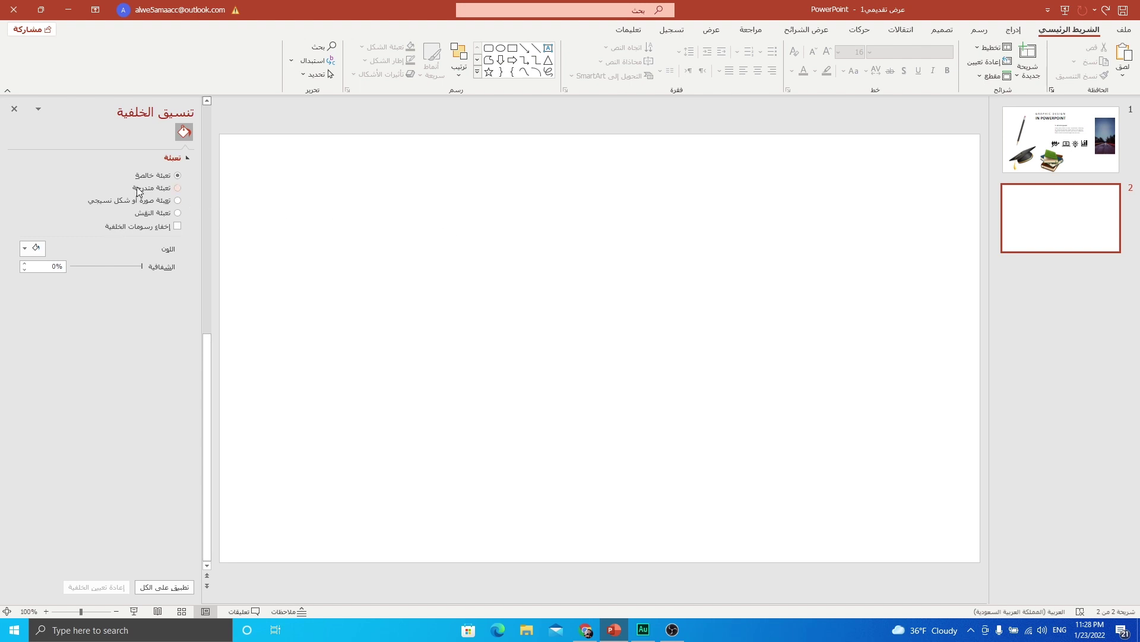
{"action": "left_click", "coordinate": [165, 190]}
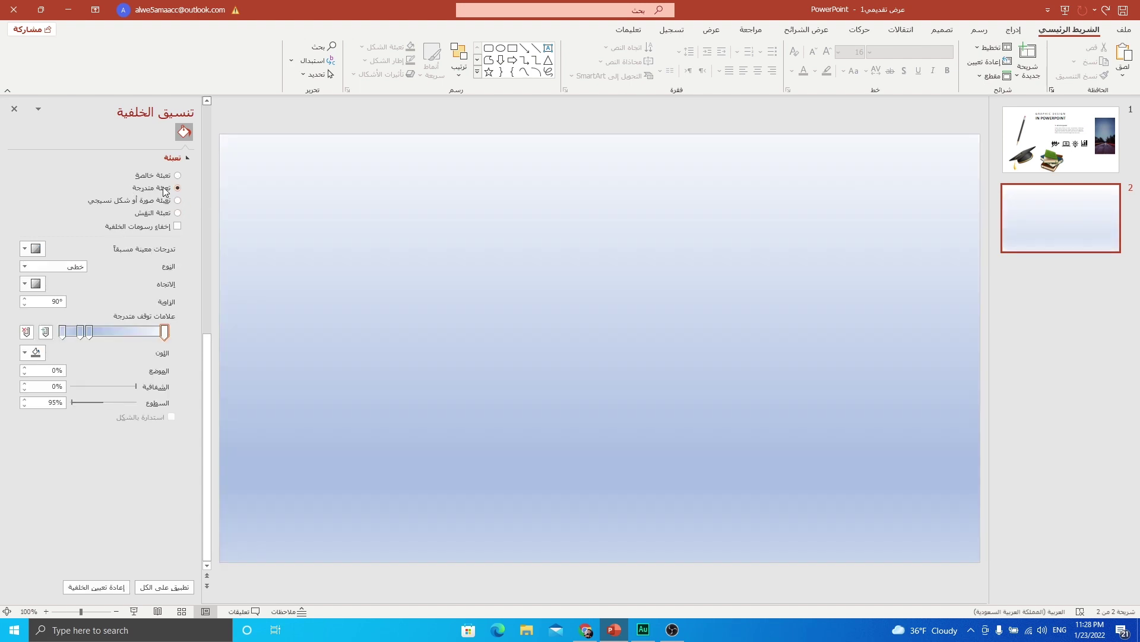
{"action": "left_click", "coordinate": [65, 336]}
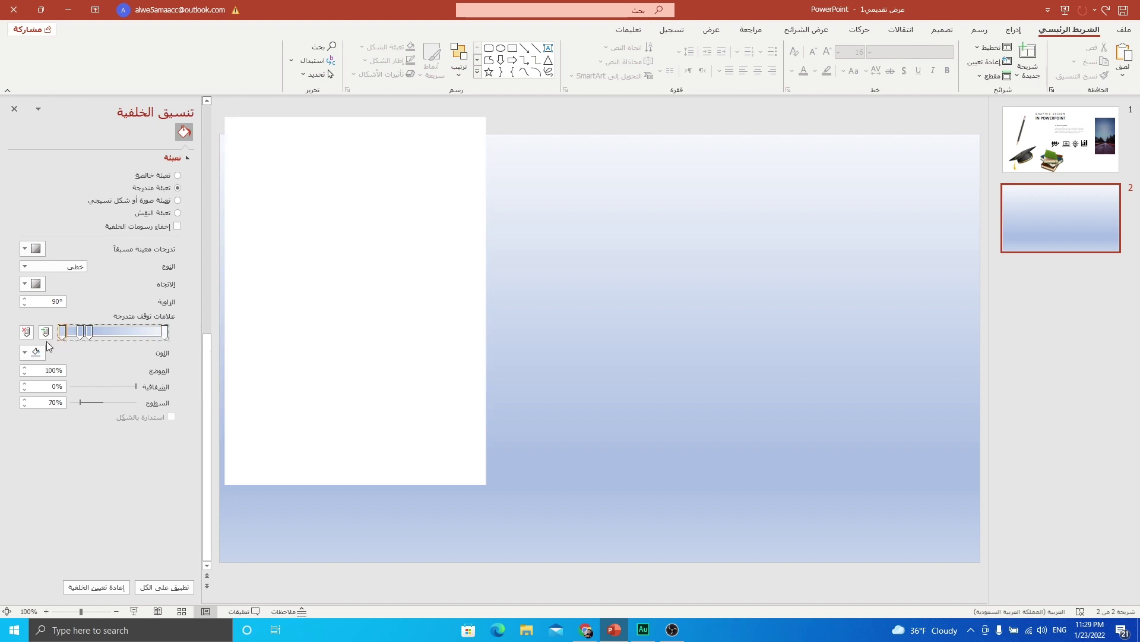
{"action": "left_click", "coordinate": [26, 332]}
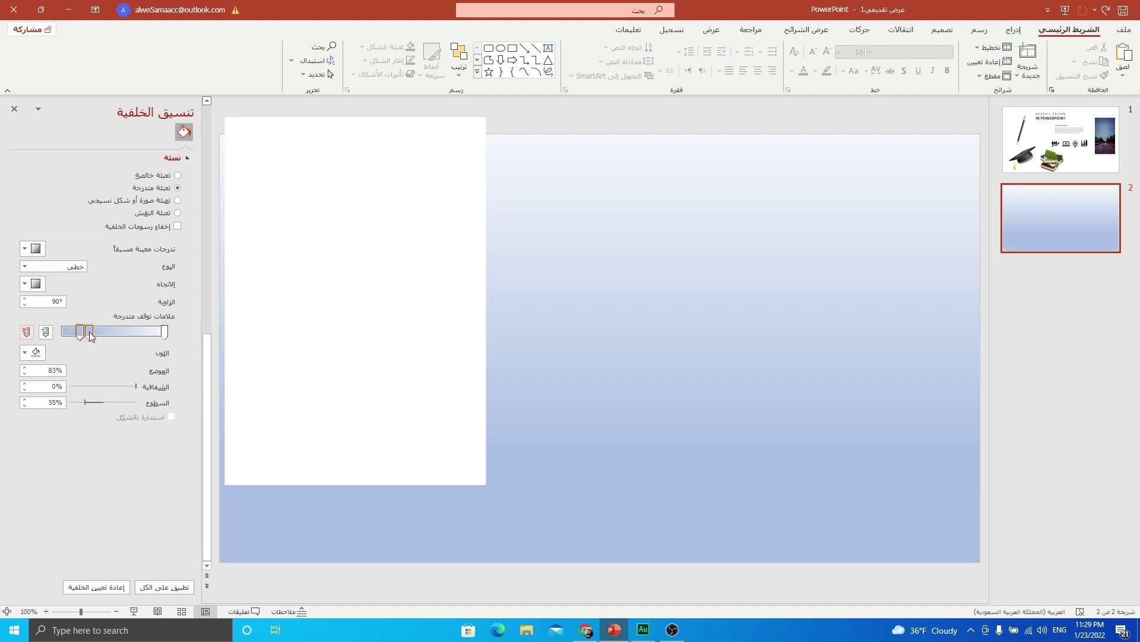
{"action": "left_click", "coordinate": [26, 331]}
{"action": "left_click_drag", "start_coordinate": [81, 338], "coordinate": [62, 337]}
{"action": "mouse_move", "coordinate": [167, 337]}
{"action": "left_mouse_down"}
{"action": "mouse_move", "coordinate": [133, 336]}
{"action": "mouse_move", "coordinate": [186, 336]}
{"action": "left_mouse_up"}
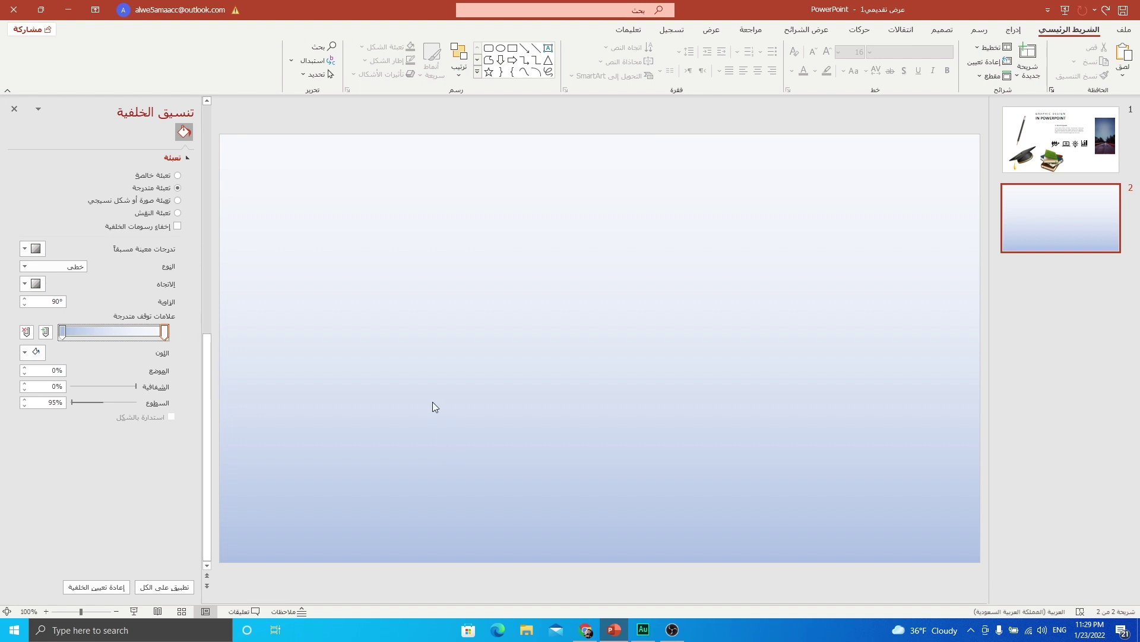
{"action": "left_click", "coordinate": [63, 332]}
Draw a tall rounded rectangle with tighter corners, no outline and a dark grey fill
{"action": "left_click", "coordinate": [1013, 29]}
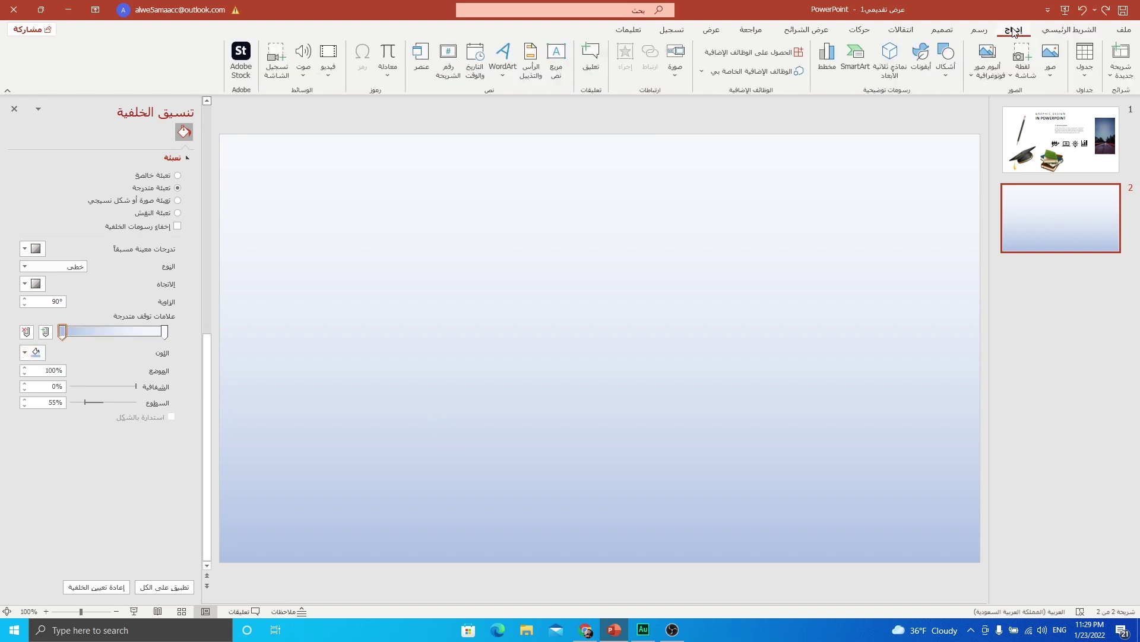
{"action": "left_click", "coordinate": [954, 78]}
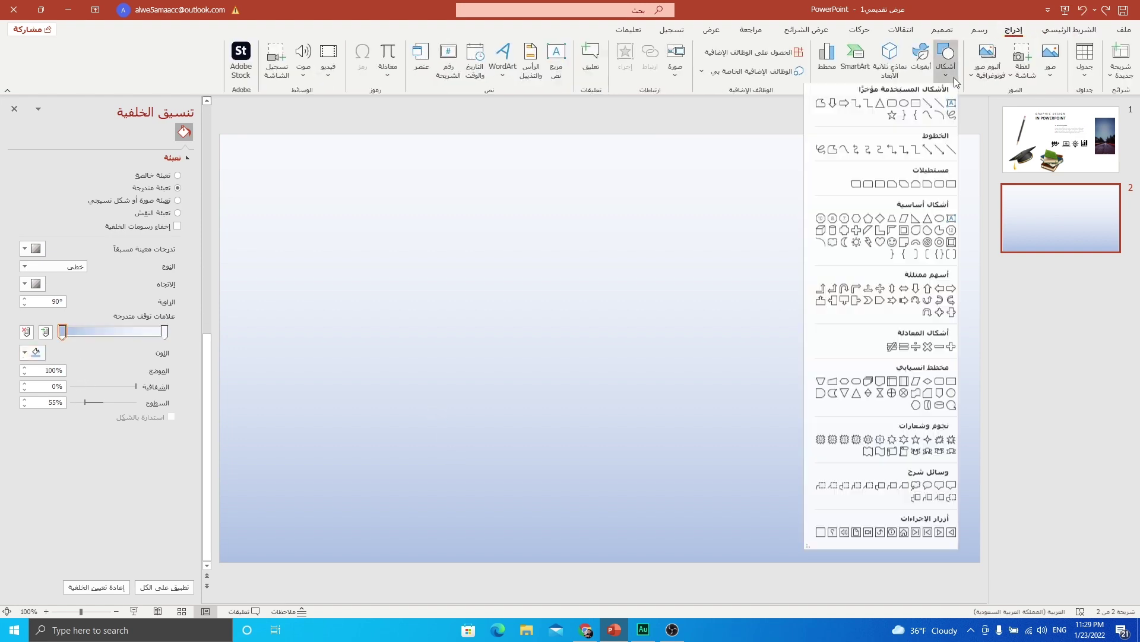
{"action": "left_click", "coordinate": [892, 107]}
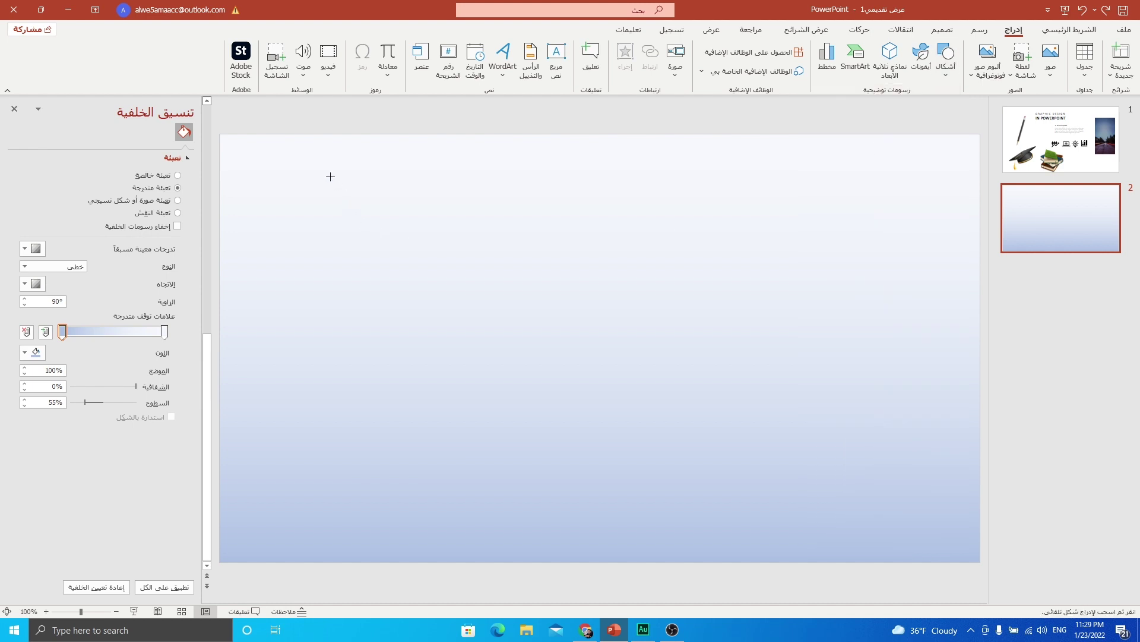
{"action": "left_click_drag", "start_coordinate": [330, 177], "coordinate": [481, 478]}
{"action": "left_click_drag", "start_coordinate": [353, 178], "coordinate": [343, 178]}
{"action": "left_click", "coordinate": [697, 66]}
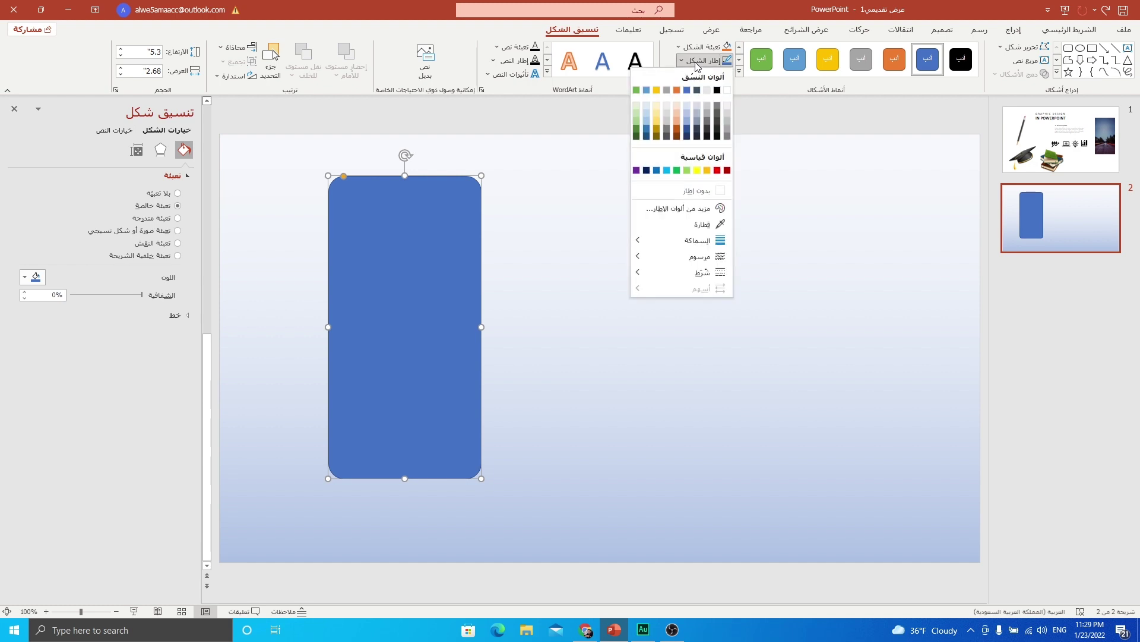
{"action": "left_click", "coordinate": [699, 190]}
{"action": "left_click", "coordinate": [699, 47]}
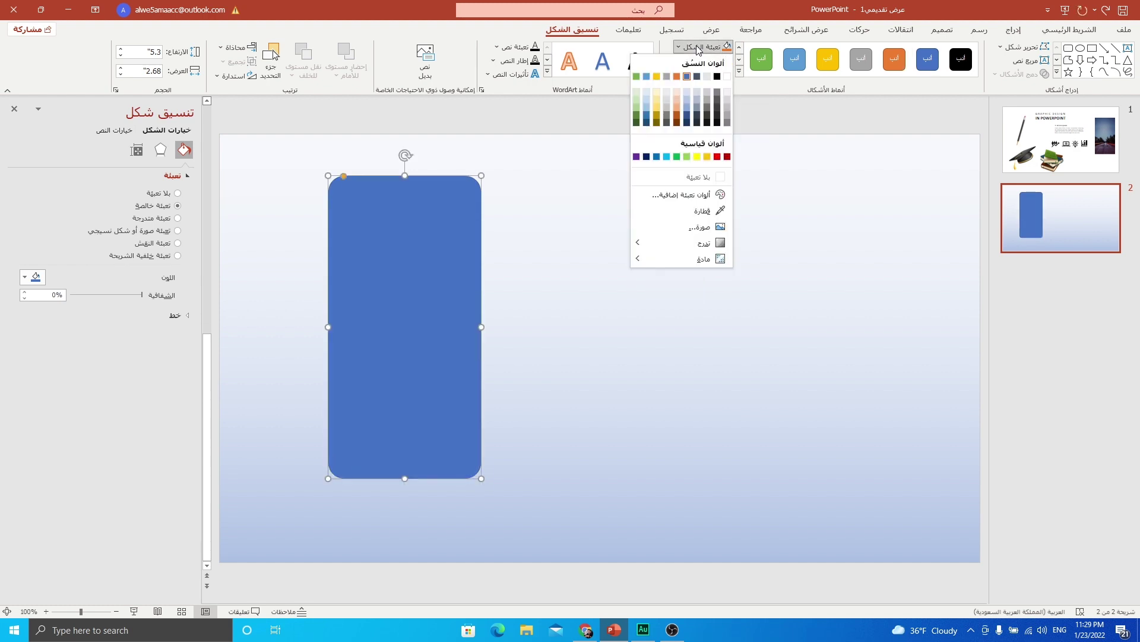
{"action": "left_click", "coordinate": [717, 107]}
Add a white copy of the rectangle, shrunk and aligned inside the dark one, then return to slide 1
{"action": "left_click_drag", "start_coordinate": [473, 254], "coordinate": [592, 263]}
{"action": "left_click", "coordinate": [717, 53]}
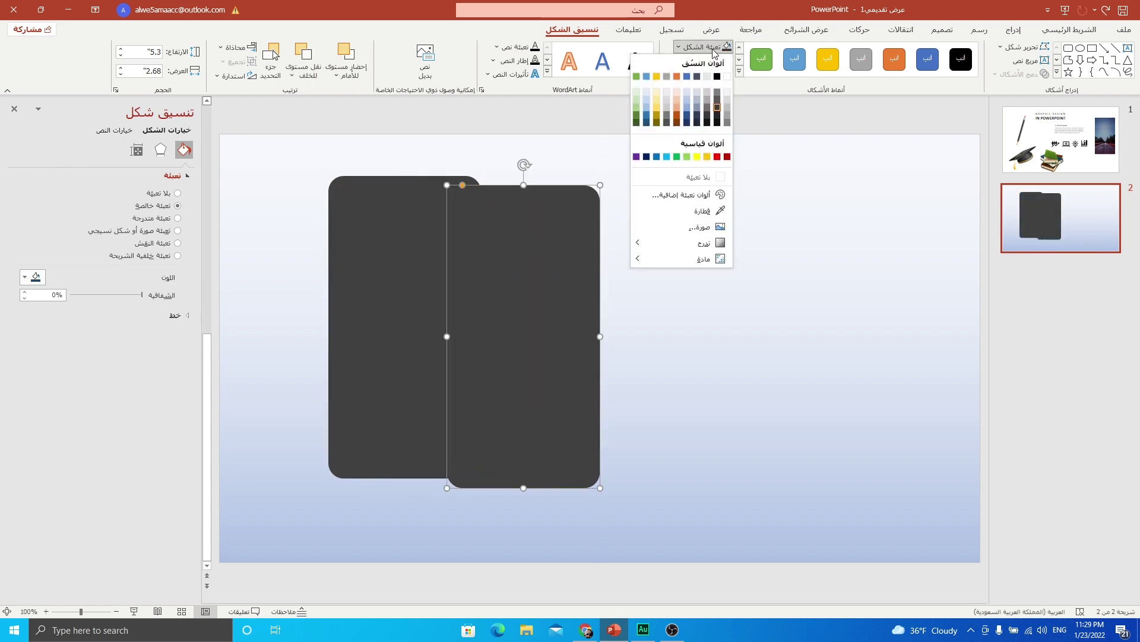
{"action": "left_click", "coordinate": [727, 82]}
{"action": "left_click_drag", "start_coordinate": [527, 278], "coordinate": [438, 283]}
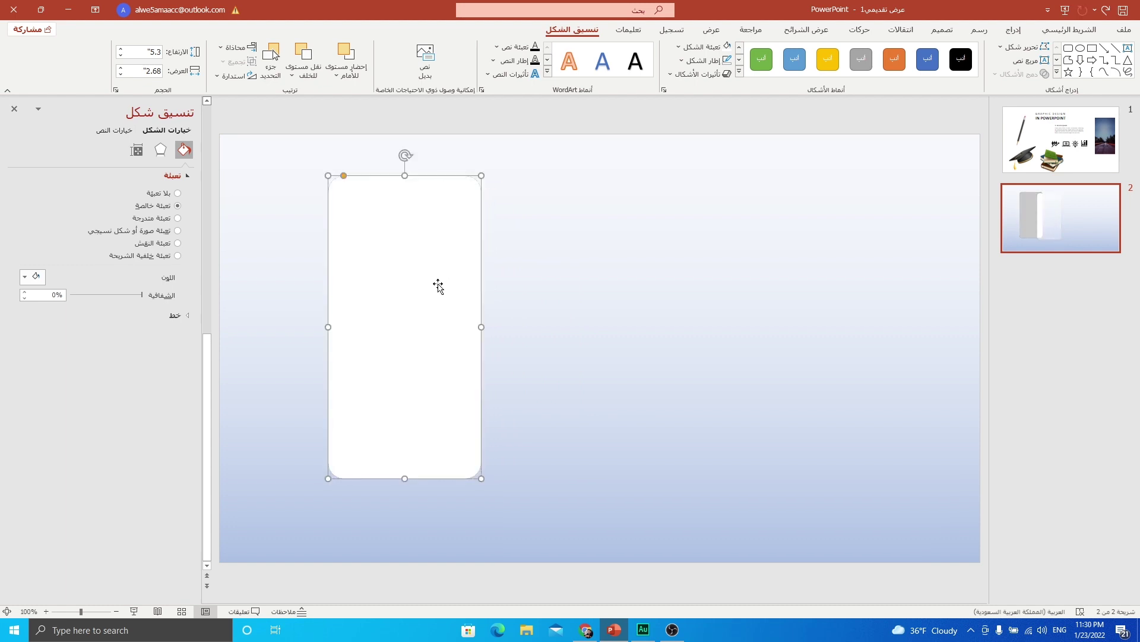
{"action": "left_click_drag", "start_coordinate": [480, 174], "coordinate": [470, 182]}
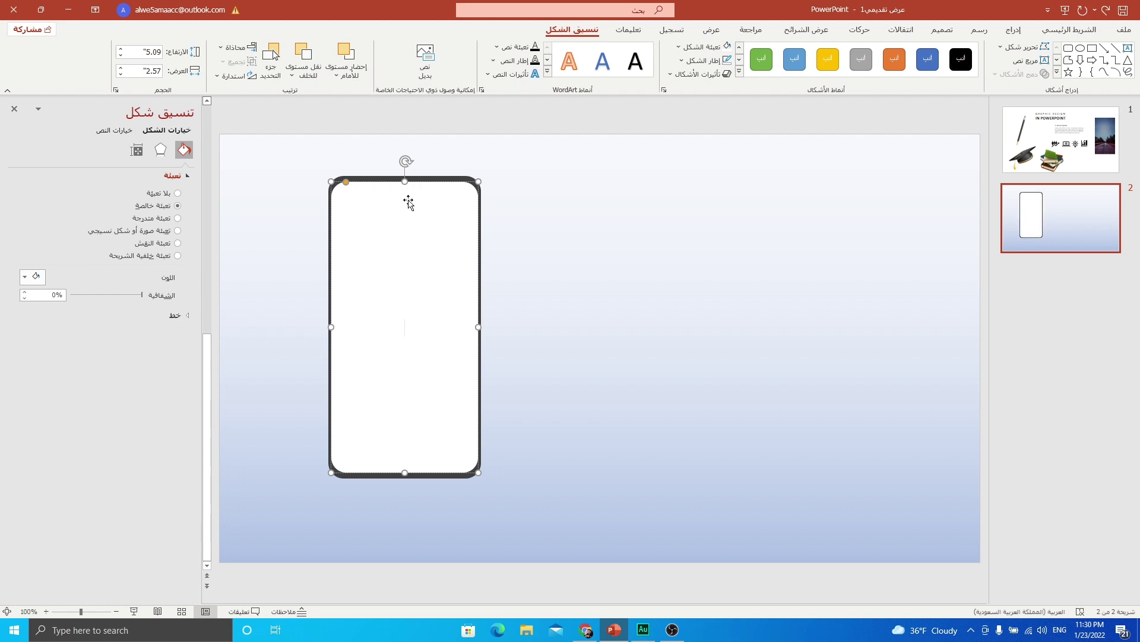
{"action": "scroll", "coordinate": [469, 273], "scroll_direction": "up", "scroll_amount": 2}
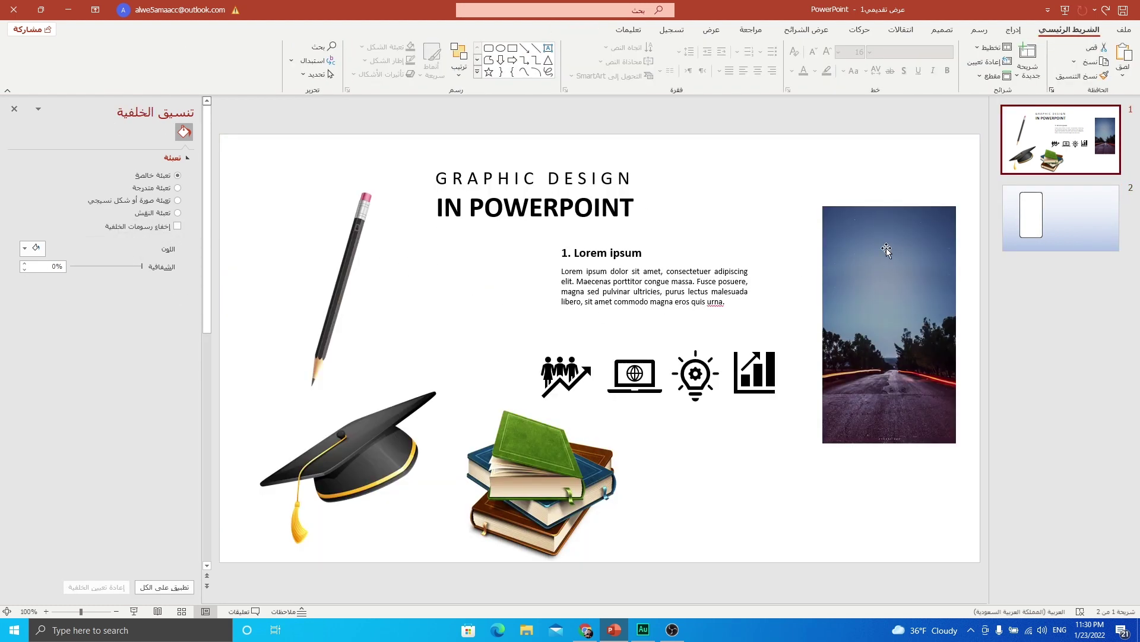
Cut the road photo from slide 1 and paste it onto slide 2
{"action": "left_click", "coordinate": [887, 247]}
{"action": "key", "text": "ctrl+x"}
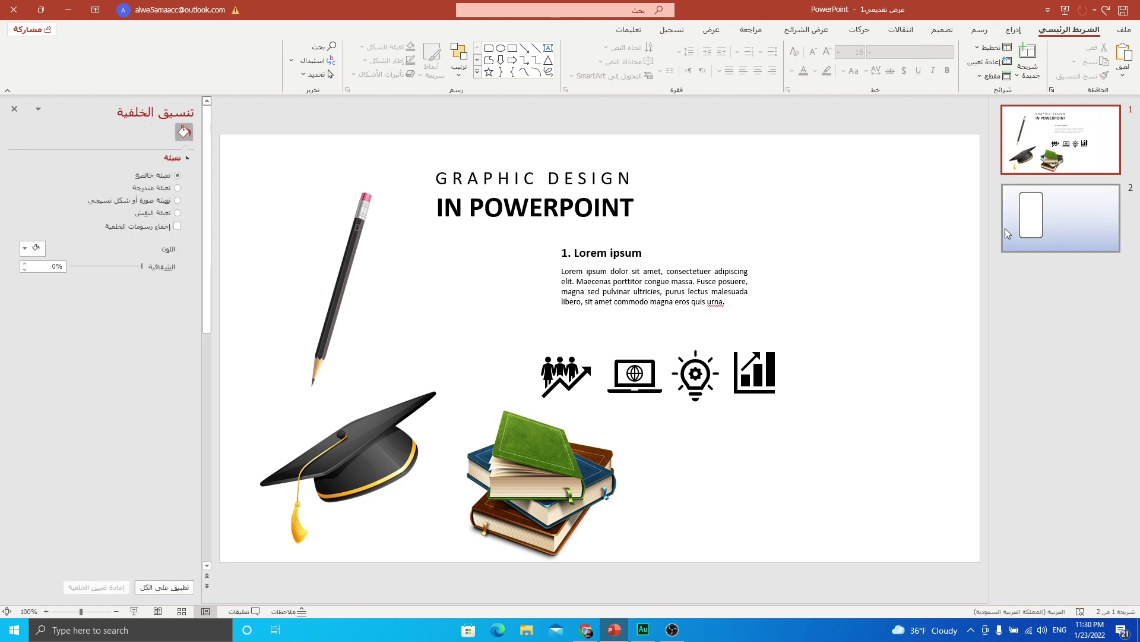
{"action": "left_click", "coordinate": [1004, 229]}
{"action": "key", "text": "ctrl+v"}
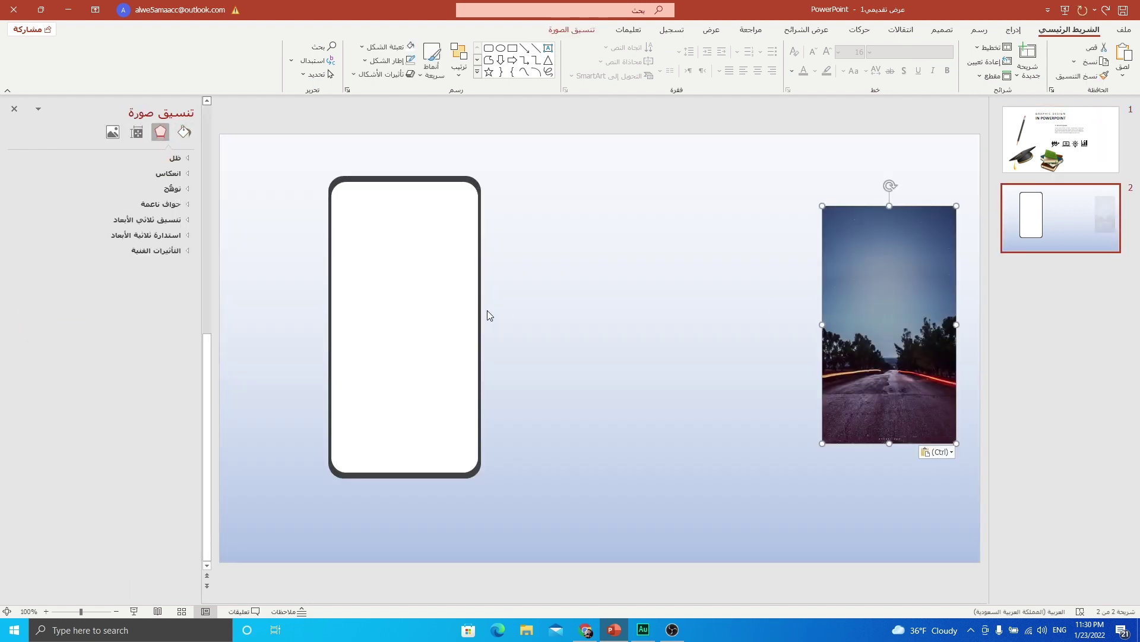
Enlarge and position the road photo so it covers the phone frame
{"action": "left_click_drag", "start_coordinate": [823, 444], "coordinate": [755, 459]}
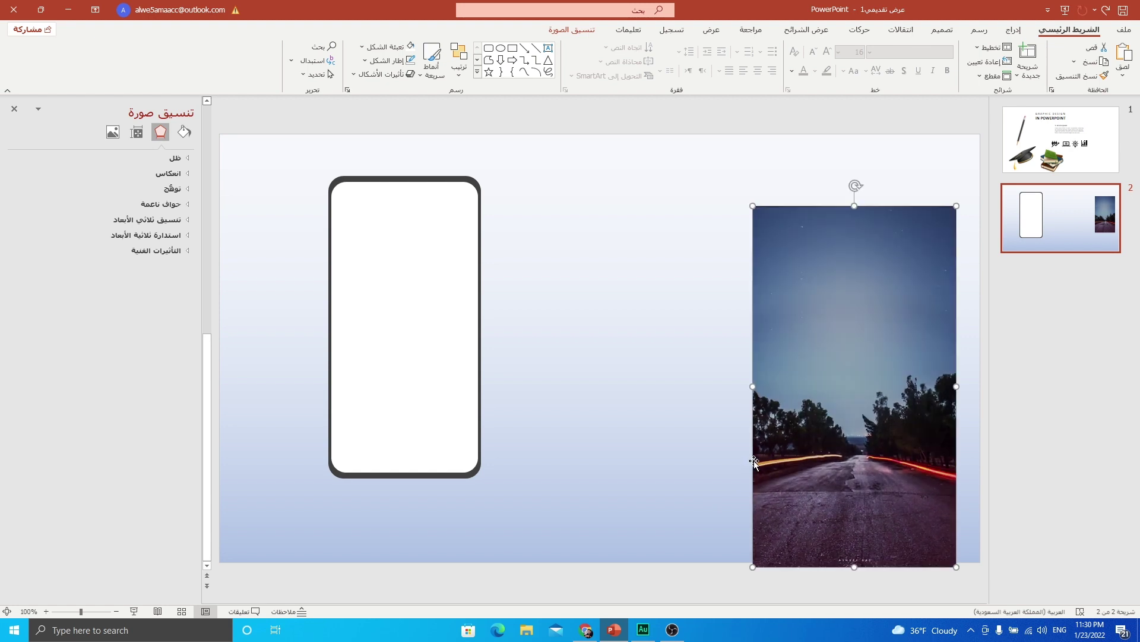
{"action": "left_click_drag", "start_coordinate": [861, 422], "coordinate": [420, 365]}
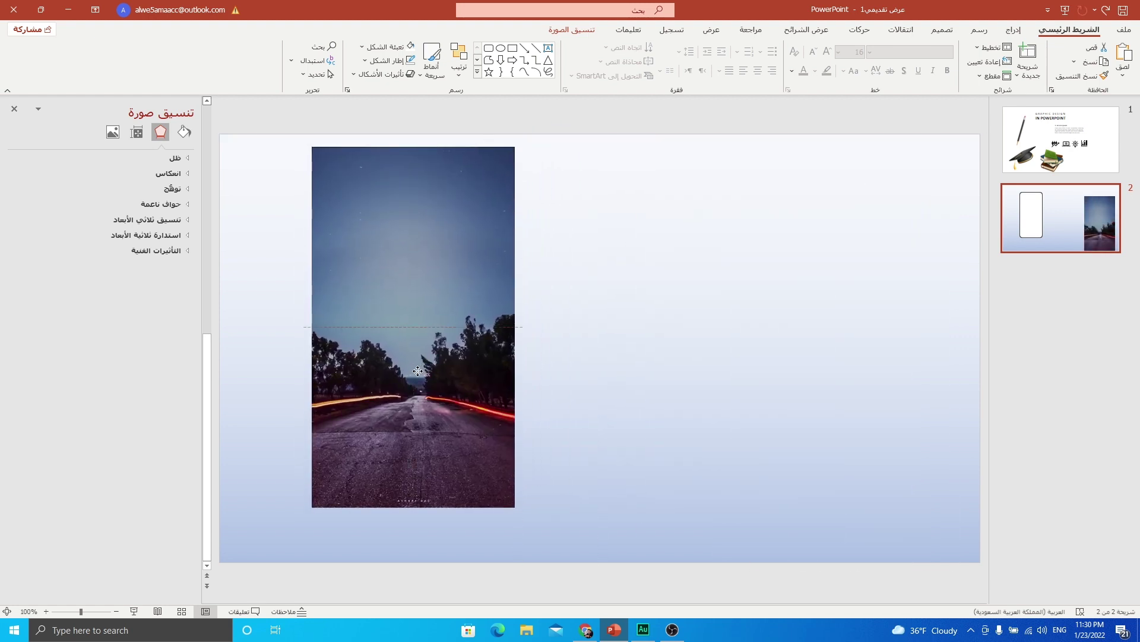
{"action": "mouse_move", "coordinate": [422, 275]}
{"action": "left_mouse_down"}
{"action": "mouse_move", "coordinate": [428, 337]}
{"action": "mouse_move", "coordinate": [420, 273]}
{"action": "mouse_move", "coordinate": [419, 287]}
{"action": "left_mouse_up"}
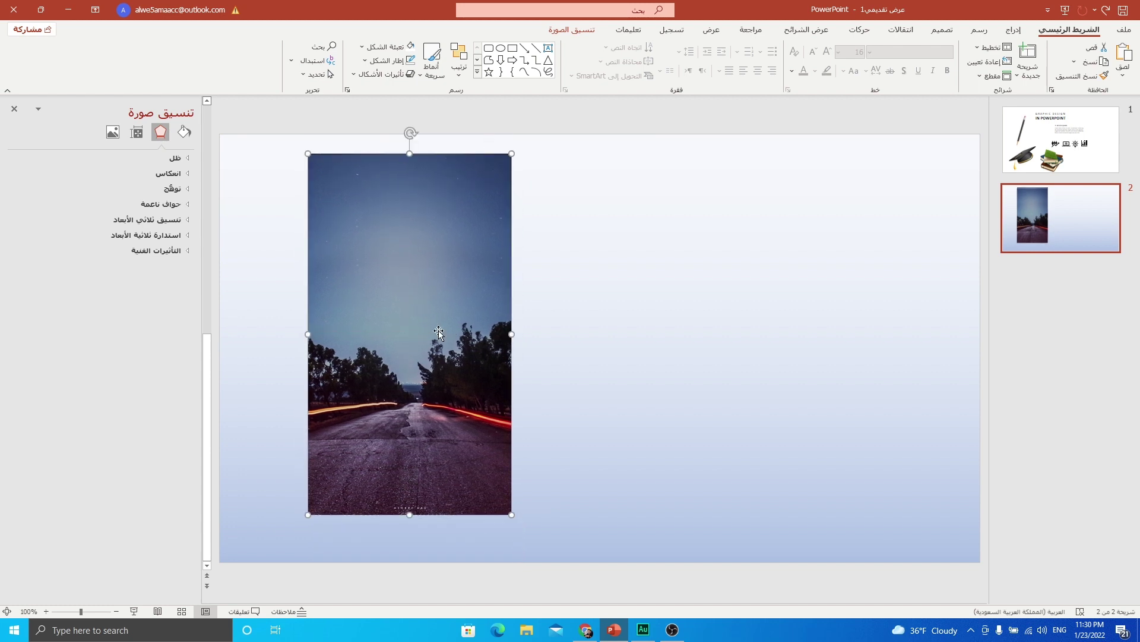
{"action": "left_click_drag", "start_coordinate": [512, 514], "coordinate": [489, 488]}
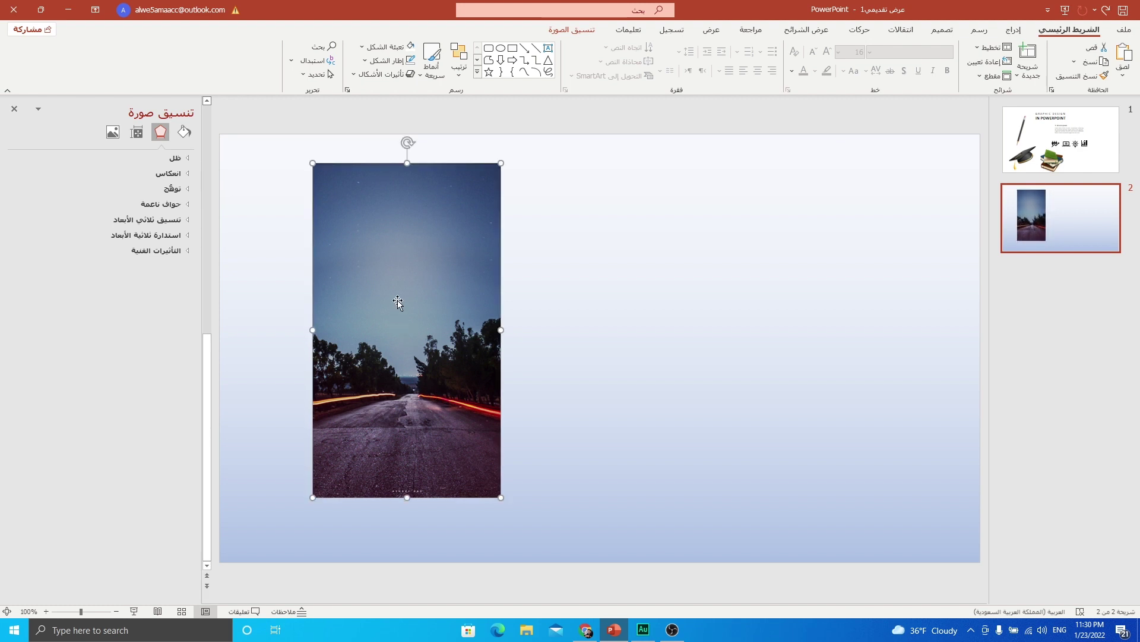
Send the road photo behind the white screen shape and duplicate that shape to the right
{"action": "left_click", "coordinate": [571, 30]}
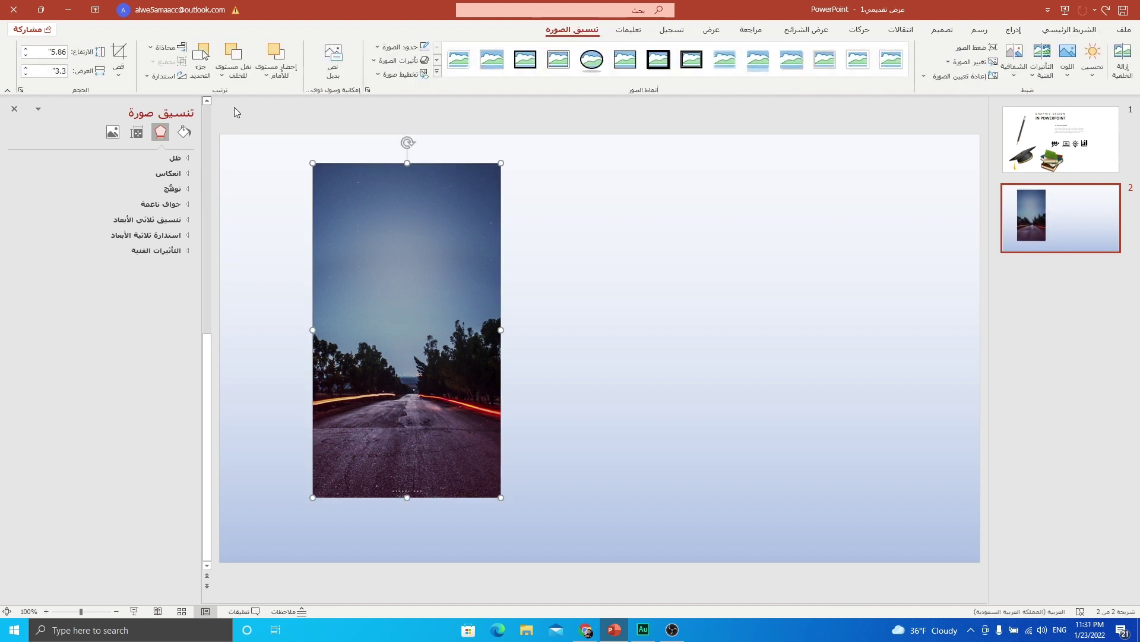
{"action": "left_click", "coordinate": [240, 54]}
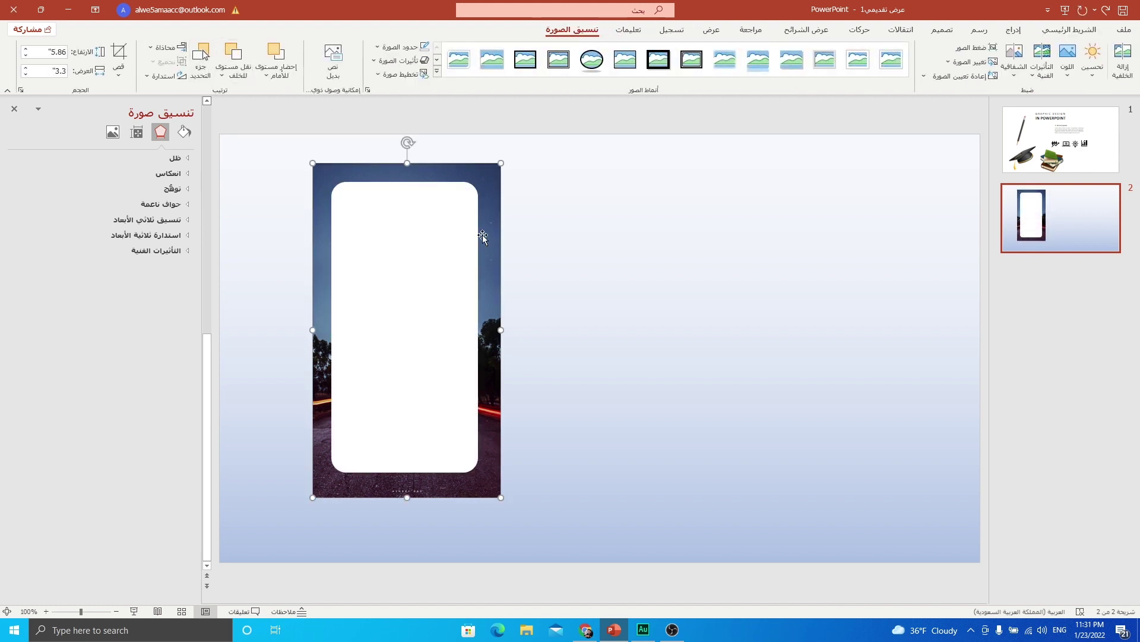
{"action": "left_click", "coordinate": [455, 205]}
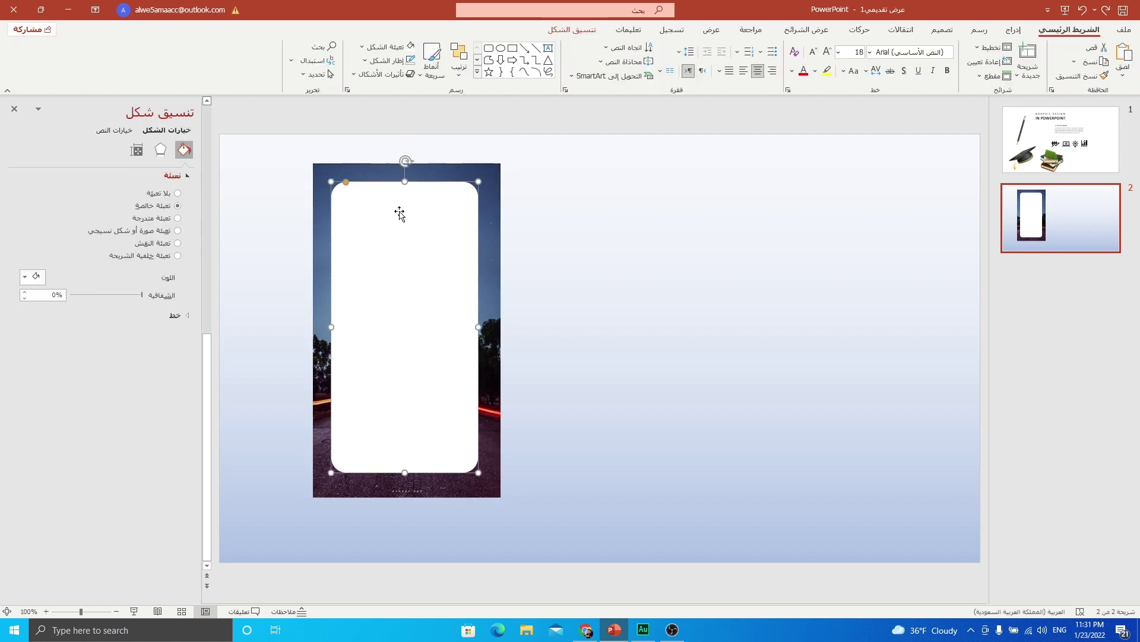
{"action": "left_click_drag", "start_coordinate": [401, 215], "coordinate": [672, 248]}
Intersect the road photo with the white screen shape to clip it to the rounded screen
{"action": "left_click", "coordinate": [393, 171]}
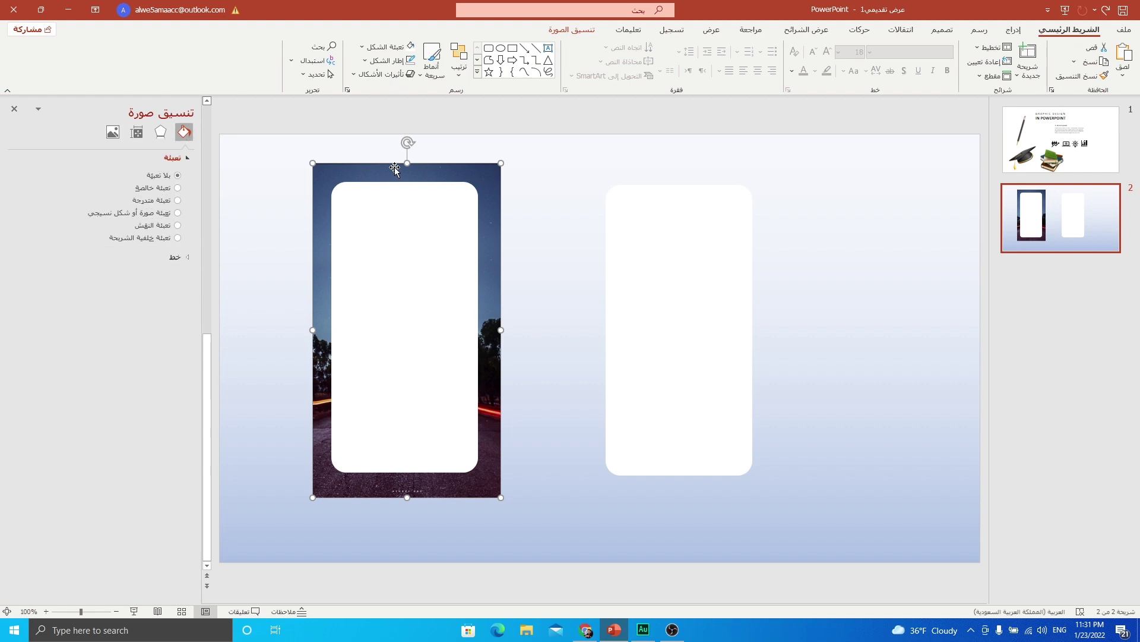
{"action": "left_click", "coordinate": [396, 218], "text": "shift"}
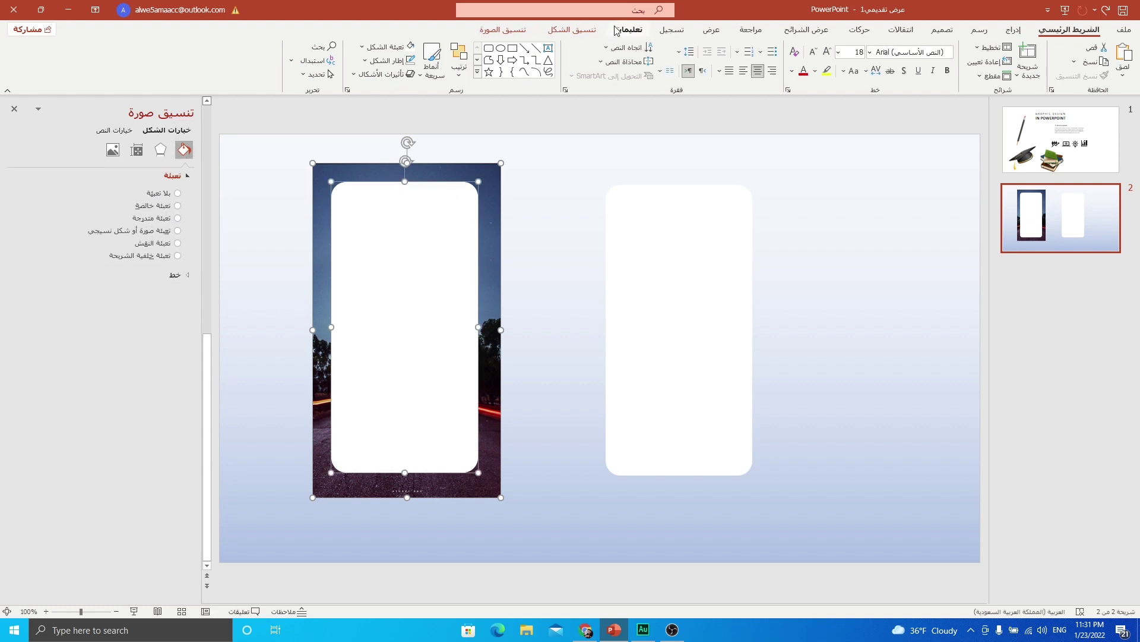
{"action": "left_click", "coordinate": [575, 31]}
{"action": "left_click", "coordinate": [1020, 73]}
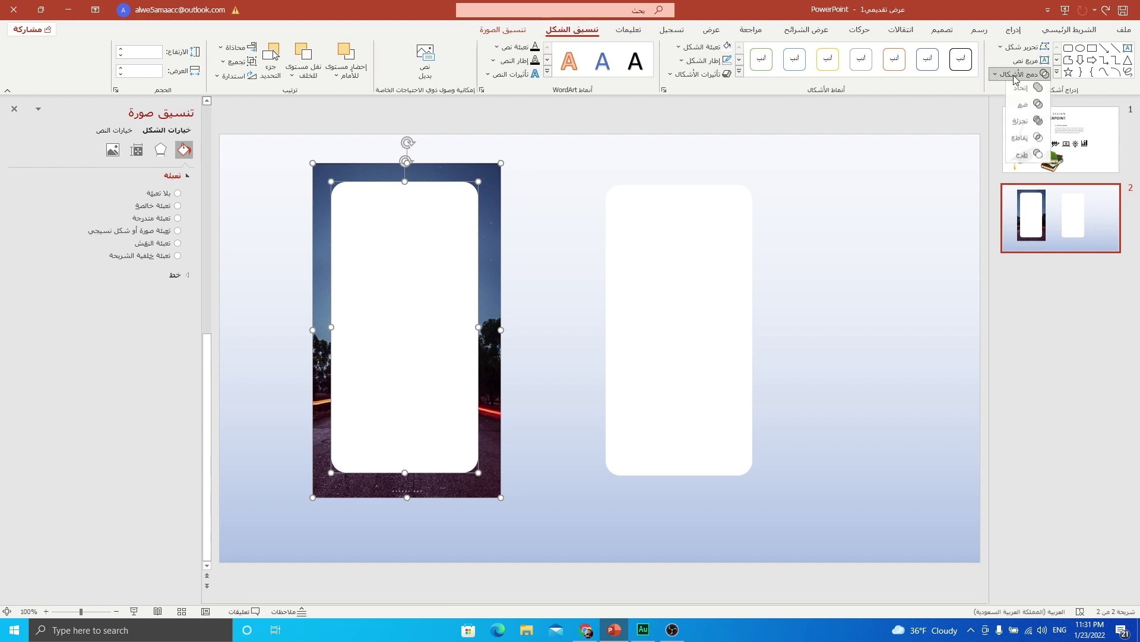
{"action": "left_click", "coordinate": [1021, 143]}
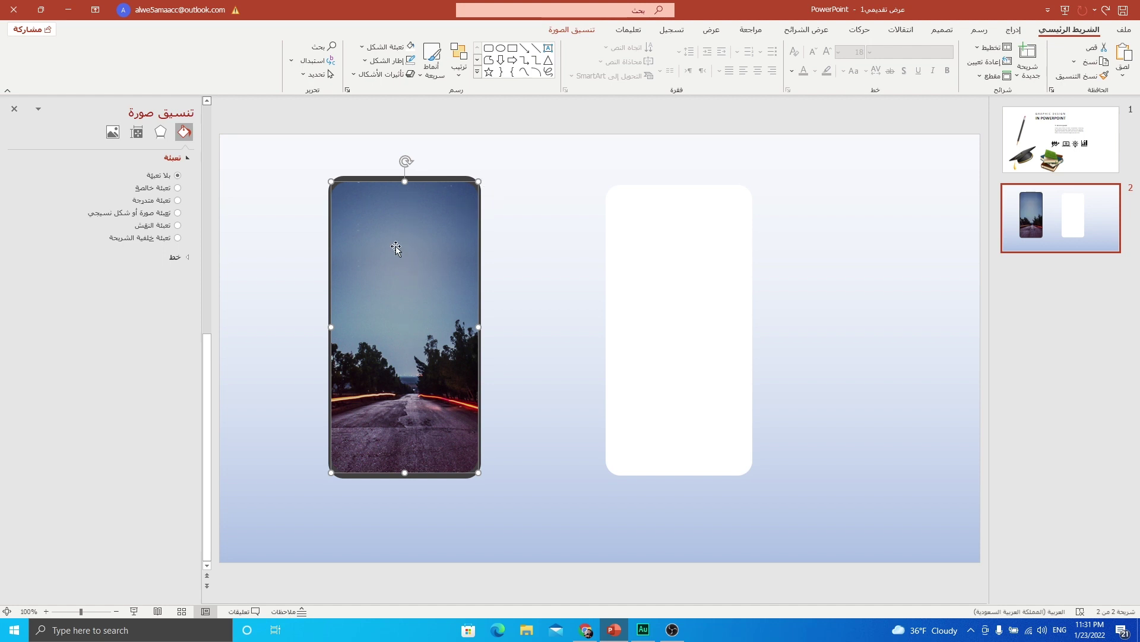
{"action": "left_click", "coordinate": [547, 228]}
Draw a large rectangle over the spare white card and rotate it about 35°
{"action": "left_click", "coordinate": [703, 237]}
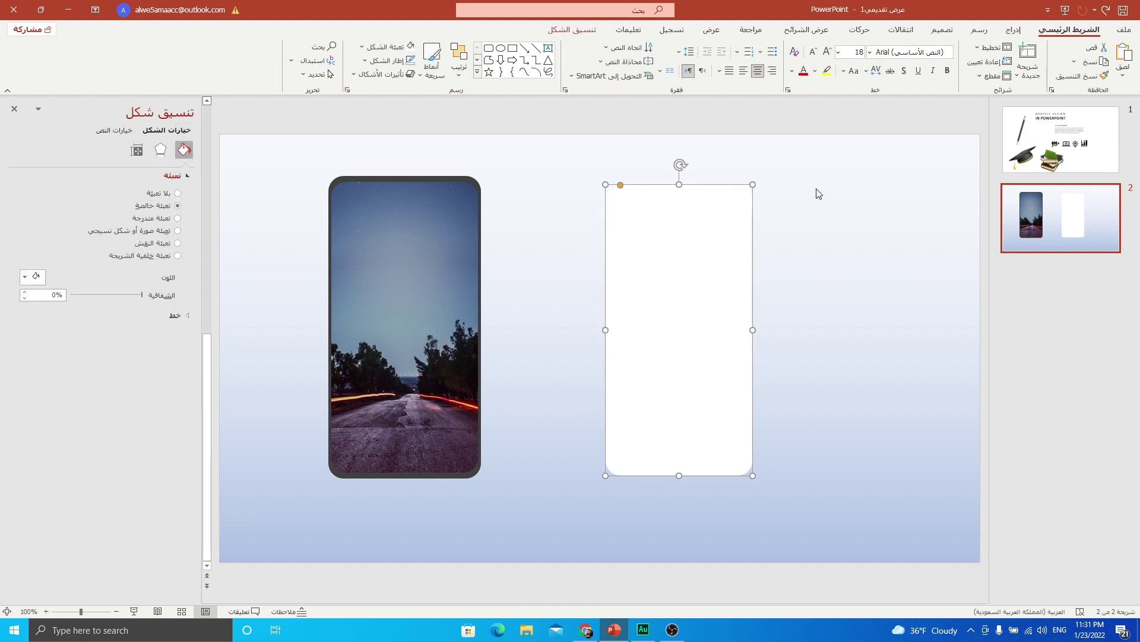
{"action": "left_click", "coordinate": [1015, 29]}
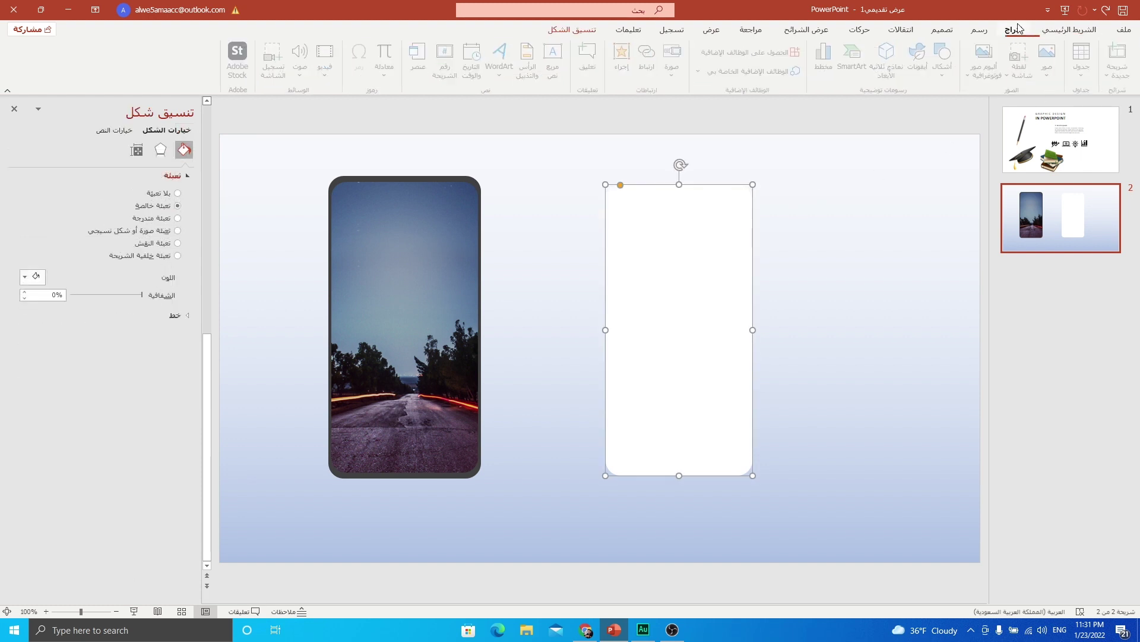
{"action": "left_click", "coordinate": [946, 59]}
{"action": "left_click", "coordinate": [918, 107]}
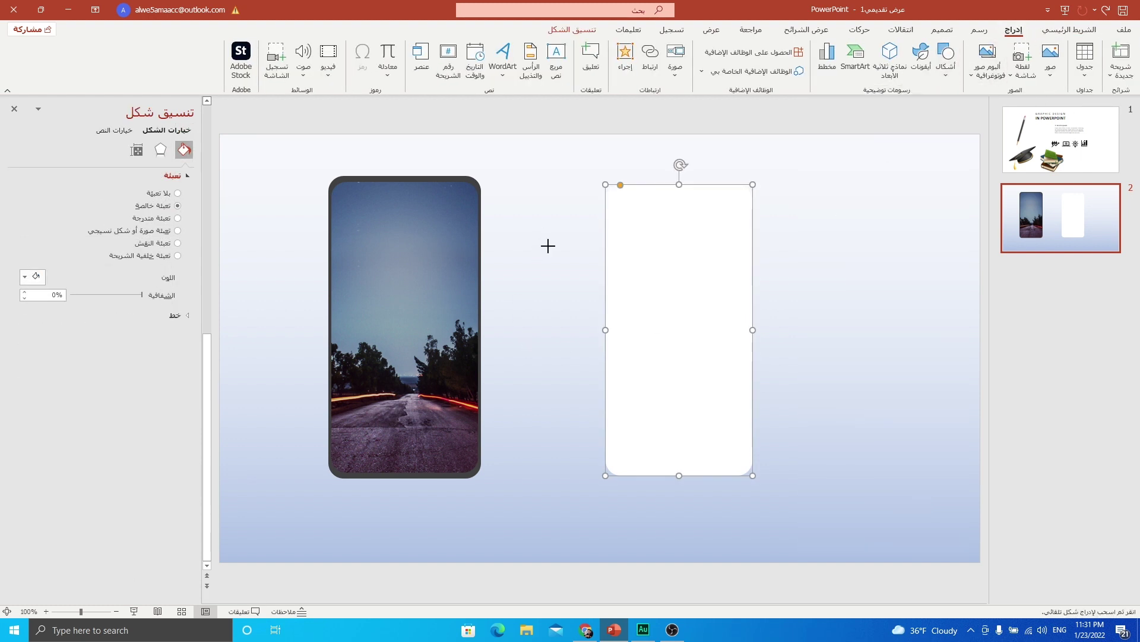
{"action": "left_click_drag", "start_coordinate": [543, 235], "coordinate": [824, 478]}
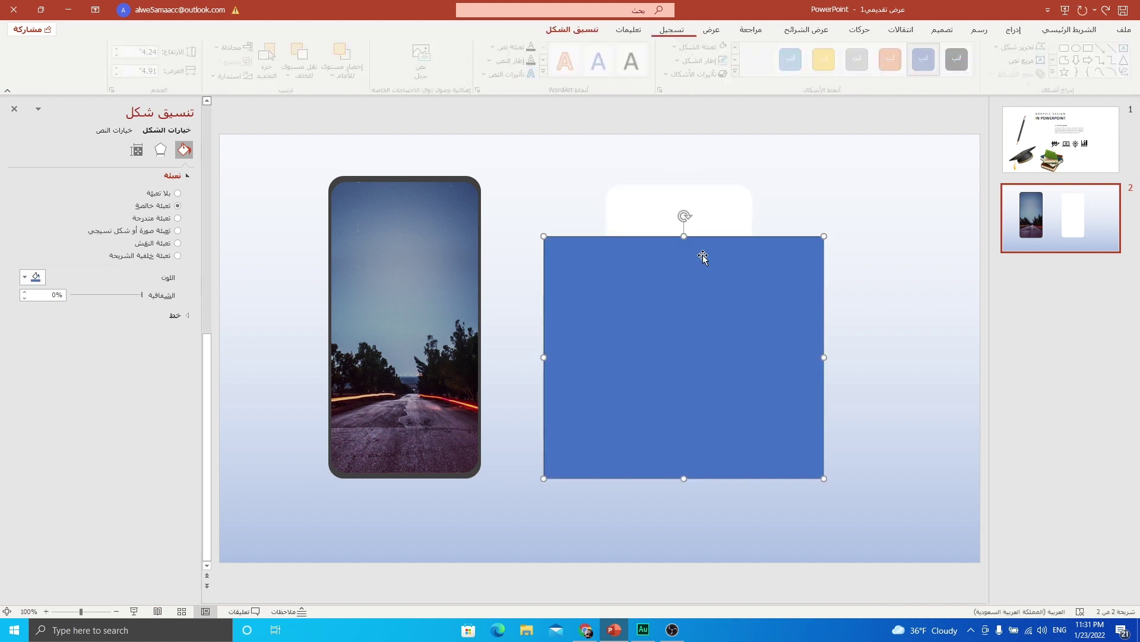
{"action": "left_click_drag", "start_coordinate": [679, 215], "coordinate": [782, 224]}
{"action": "left_click_drag", "start_coordinate": [718, 326], "coordinate": [670, 412]}
Subtract the rotated rectangle from the white card and move the cut shape onto the phone screen
{"action": "scroll", "coordinate": [674, 333], "scroll_direction": "down", "scroll_amount": 1}
{"action": "left_click", "coordinate": [685, 216]}
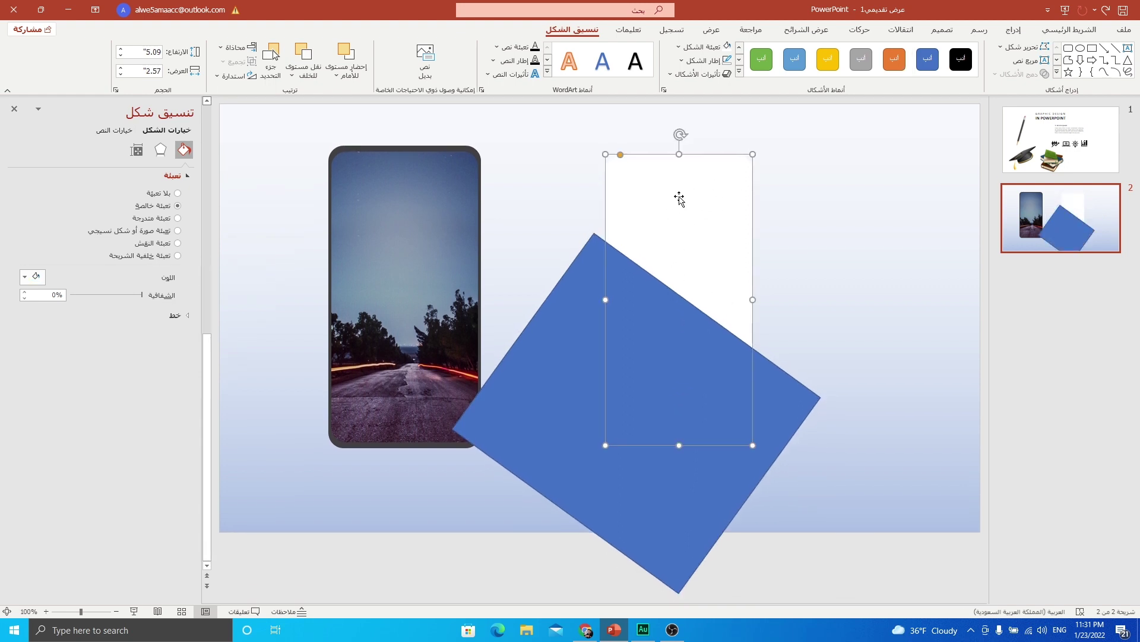
{"action": "left_click", "coordinate": [575, 348], "text": "shift"}
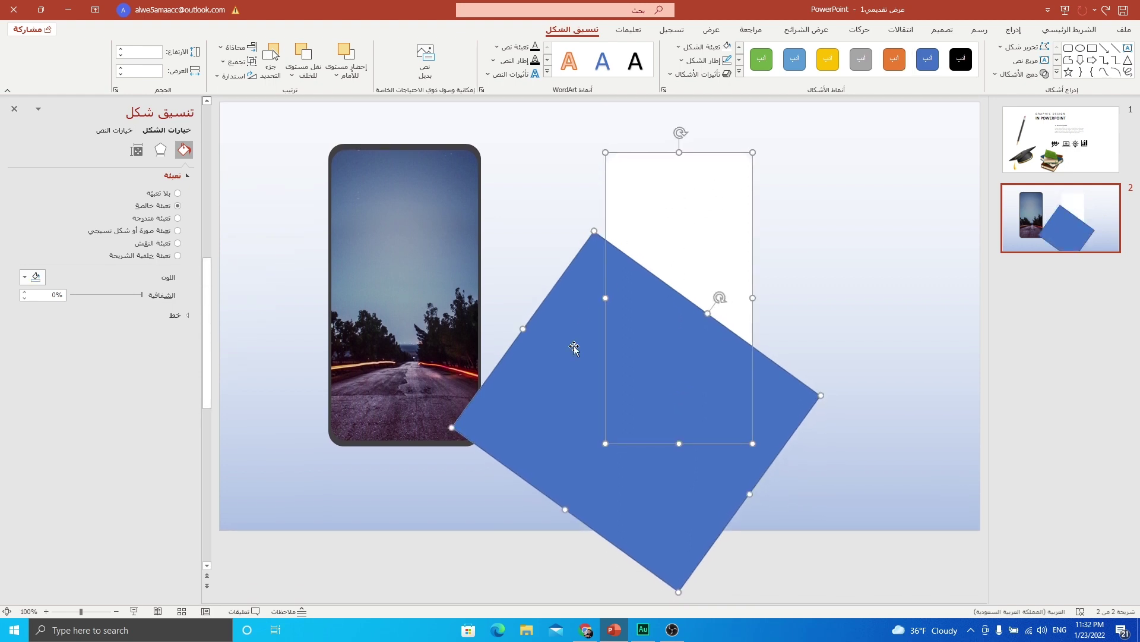
{"action": "left_click", "coordinate": [1002, 76]}
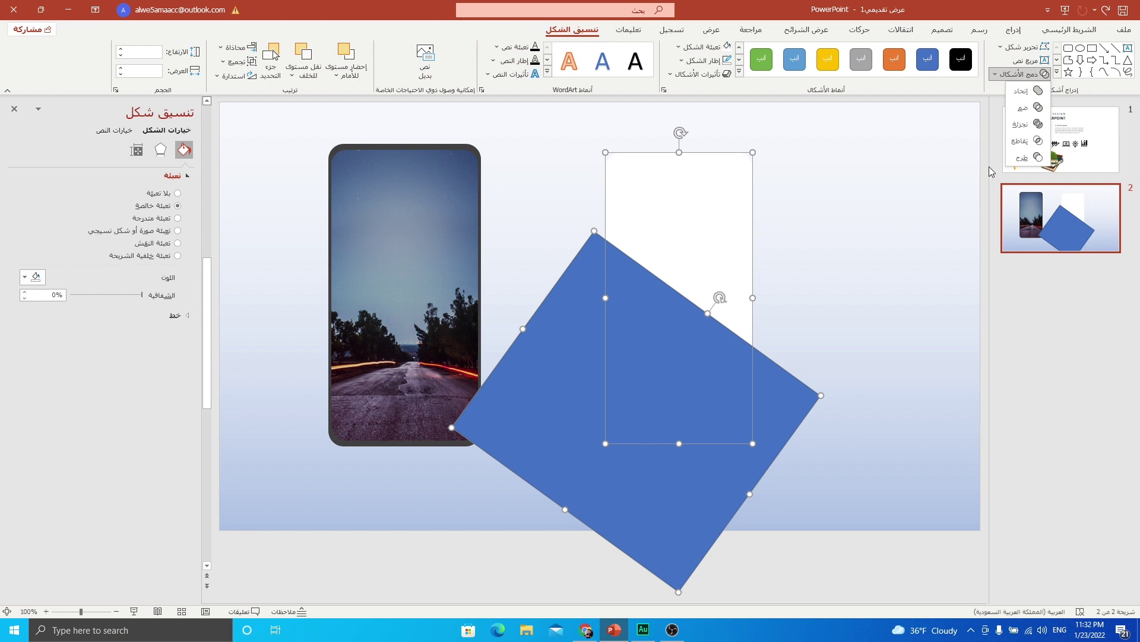
{"action": "left_click", "coordinate": [1028, 159]}
{"action": "left_click_drag", "start_coordinate": [695, 214], "coordinate": [420, 209]}
Give the overlay a diagonal gradient fill with a transparent white stop moved toward the middle
{"action": "left_click", "coordinate": [161, 219]}
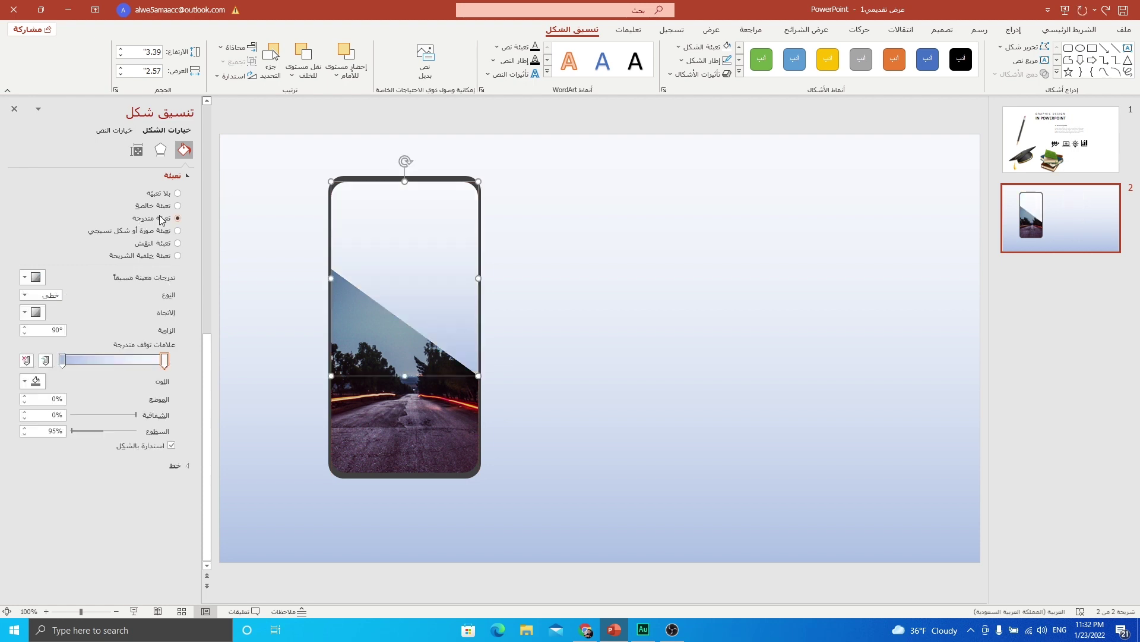
{"action": "left_click", "coordinate": [40, 314]}
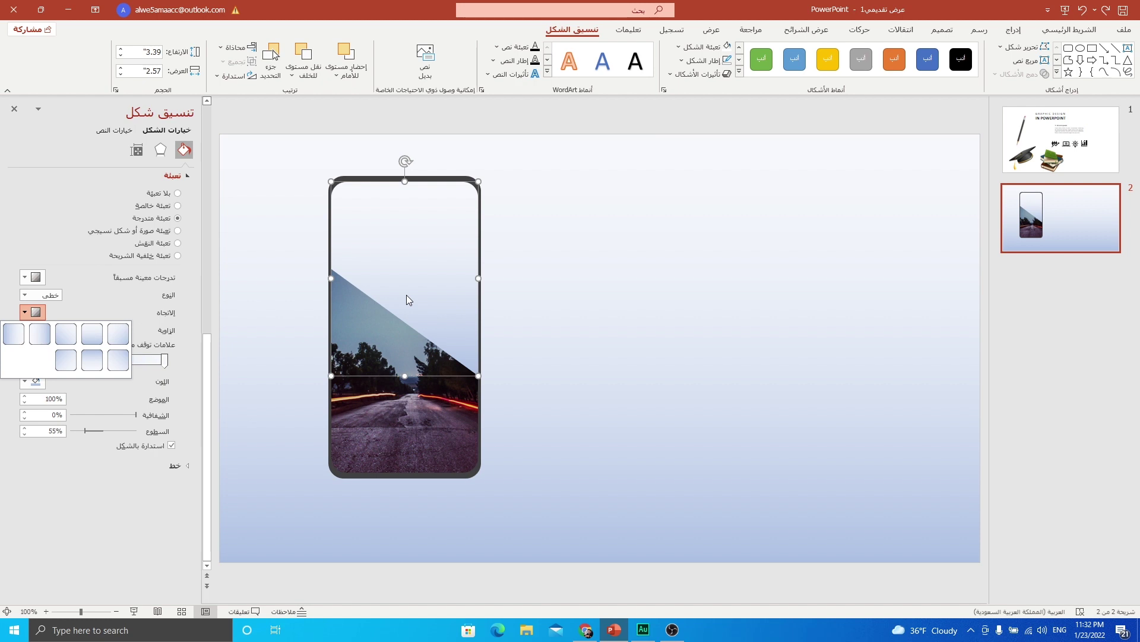
{"action": "left_click", "coordinate": [70, 336]}
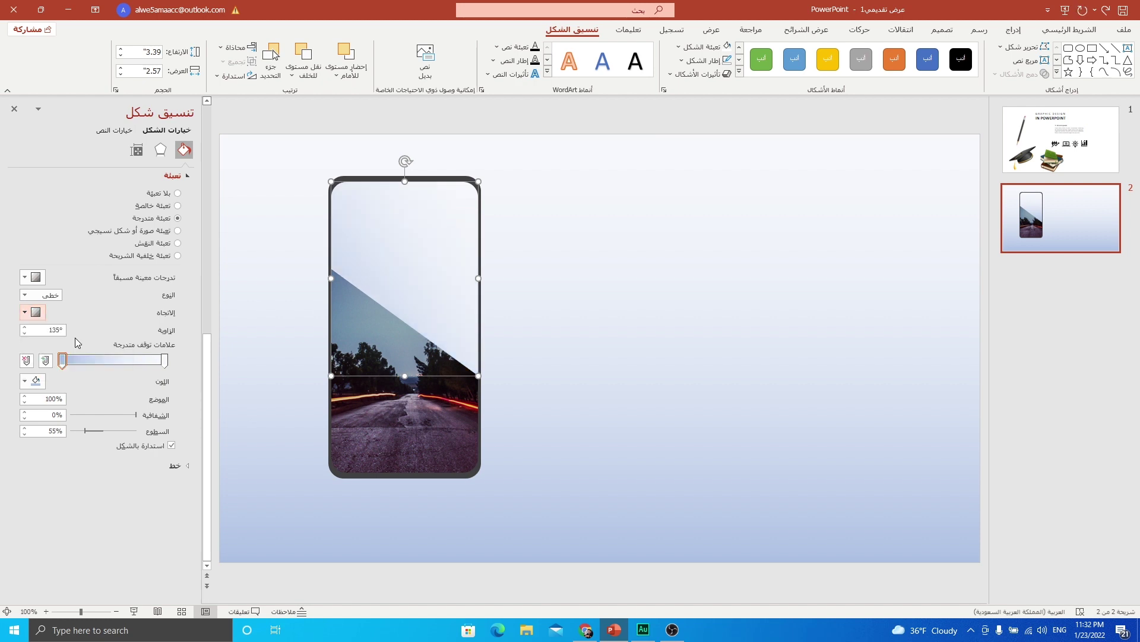
{"action": "left_click", "coordinate": [43, 383]}
{"action": "left_click", "coordinate": [96, 411]}
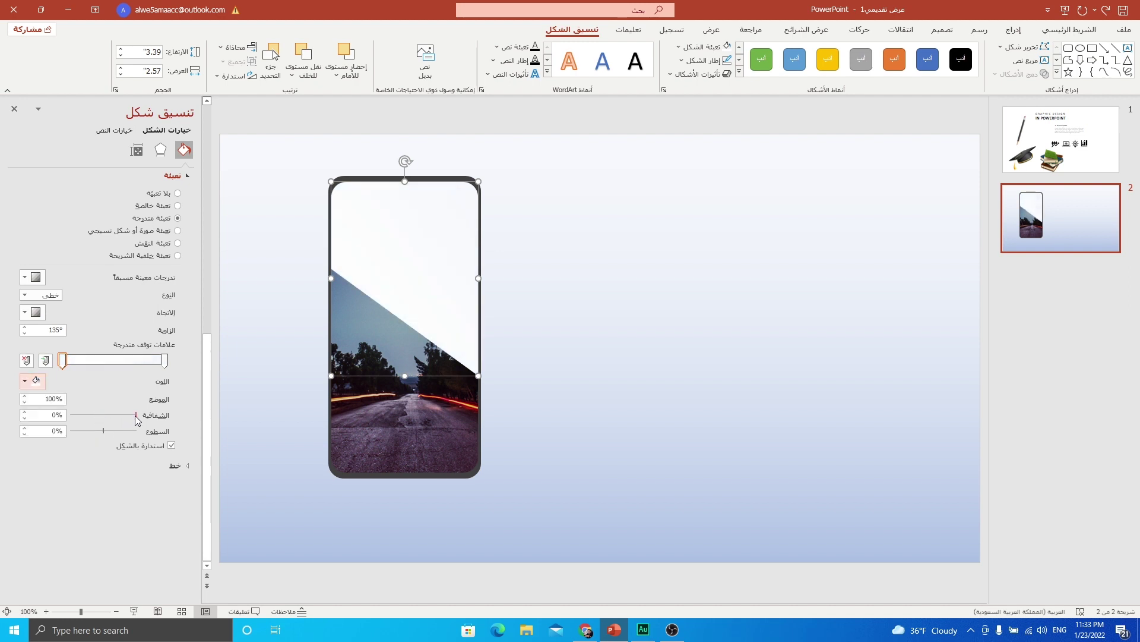
{"action": "left_click_drag", "start_coordinate": [137, 415], "coordinate": [52, 415]}
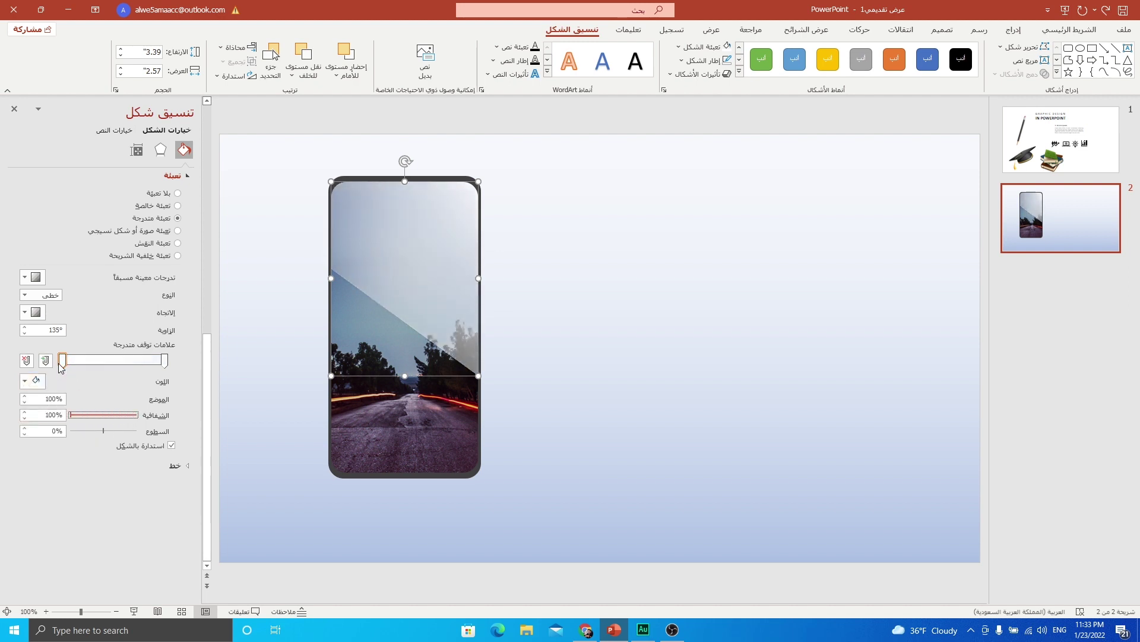
{"action": "left_click_drag", "start_coordinate": [65, 365], "coordinate": [109, 364]}
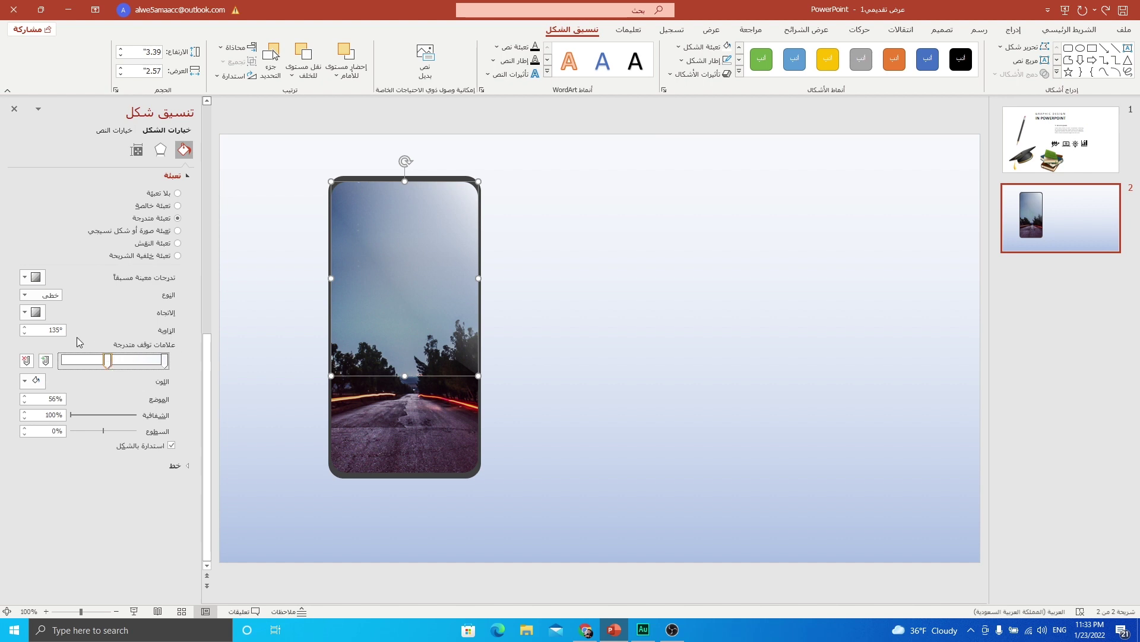
Set the gradient angle to 130° and make the right stop slightly transparent
{"action": "left_click", "coordinate": [24, 333]}
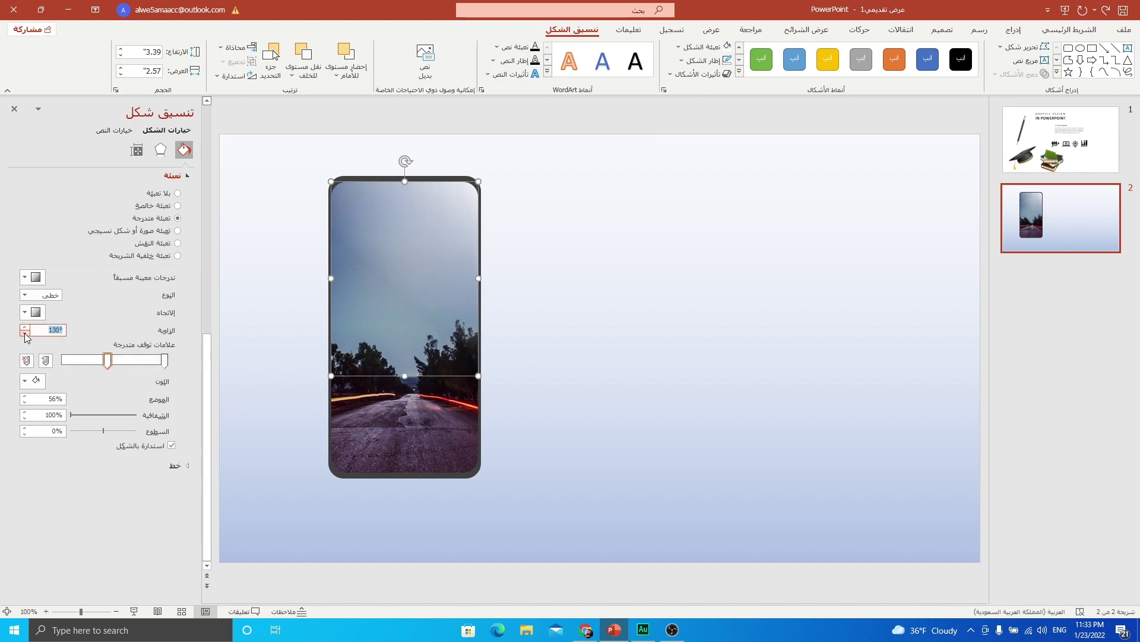
{"action": "left_click", "coordinate": [24, 334]}
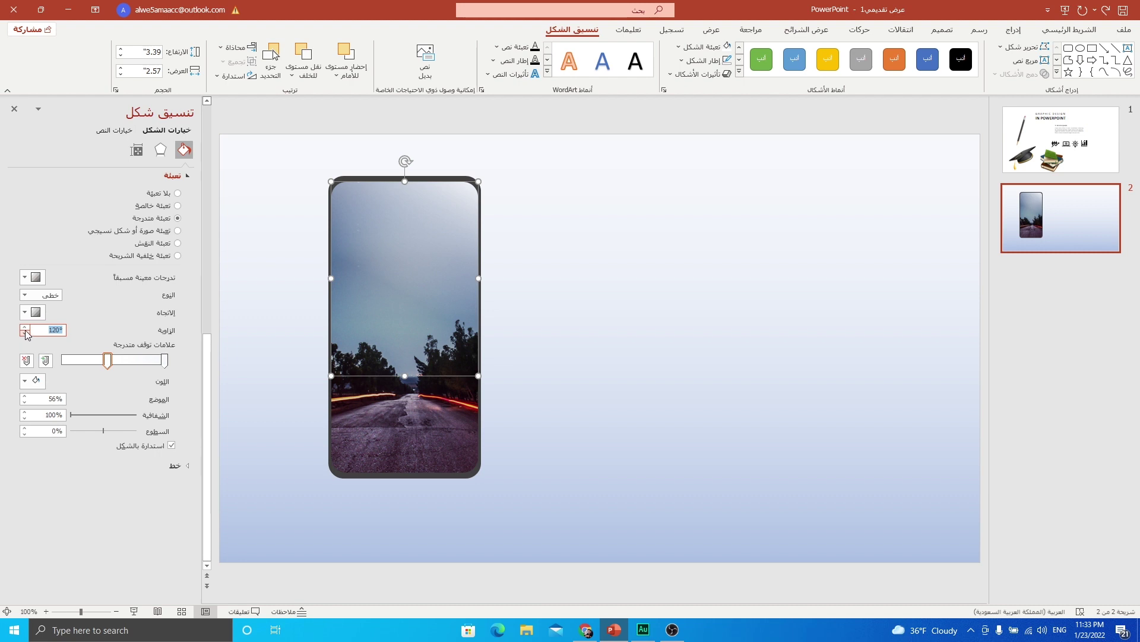
{"action": "left_click", "coordinate": [24, 327]}
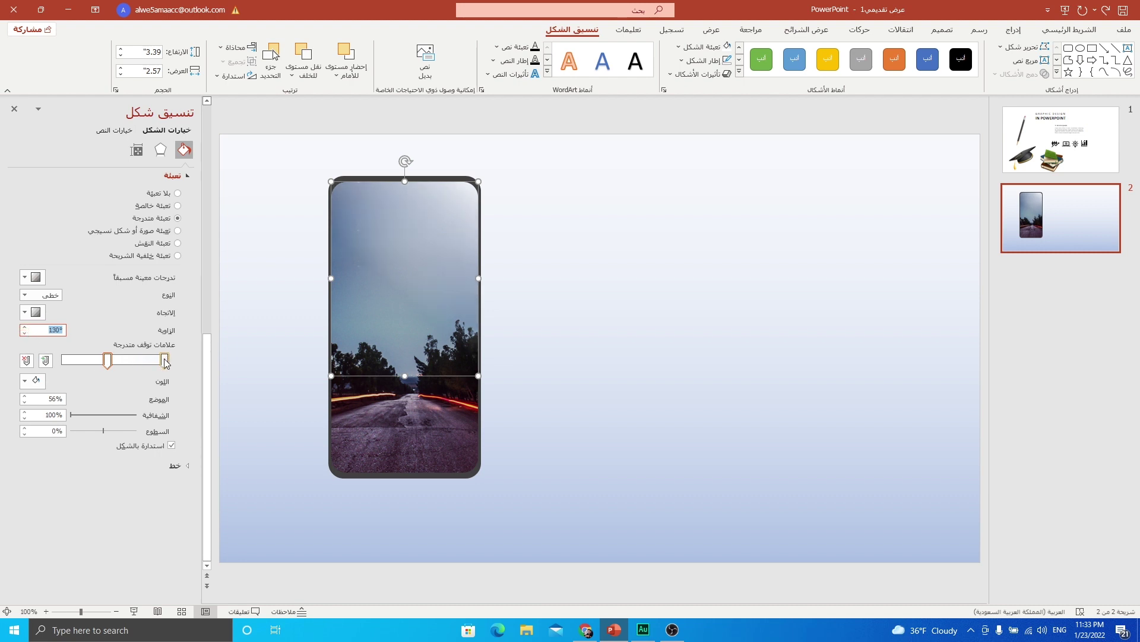
{"action": "left_click", "coordinate": [165, 361]}
{"action": "left_click_drag", "start_coordinate": [137, 419], "coordinate": [123, 418]}
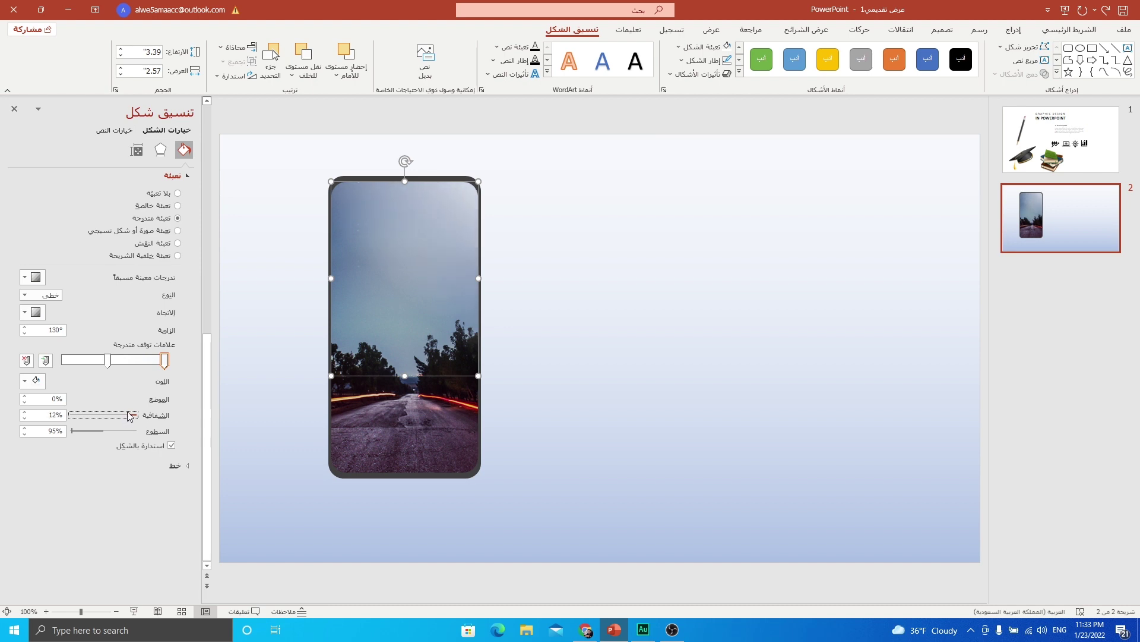
{"action": "left_click", "coordinate": [541, 286]}
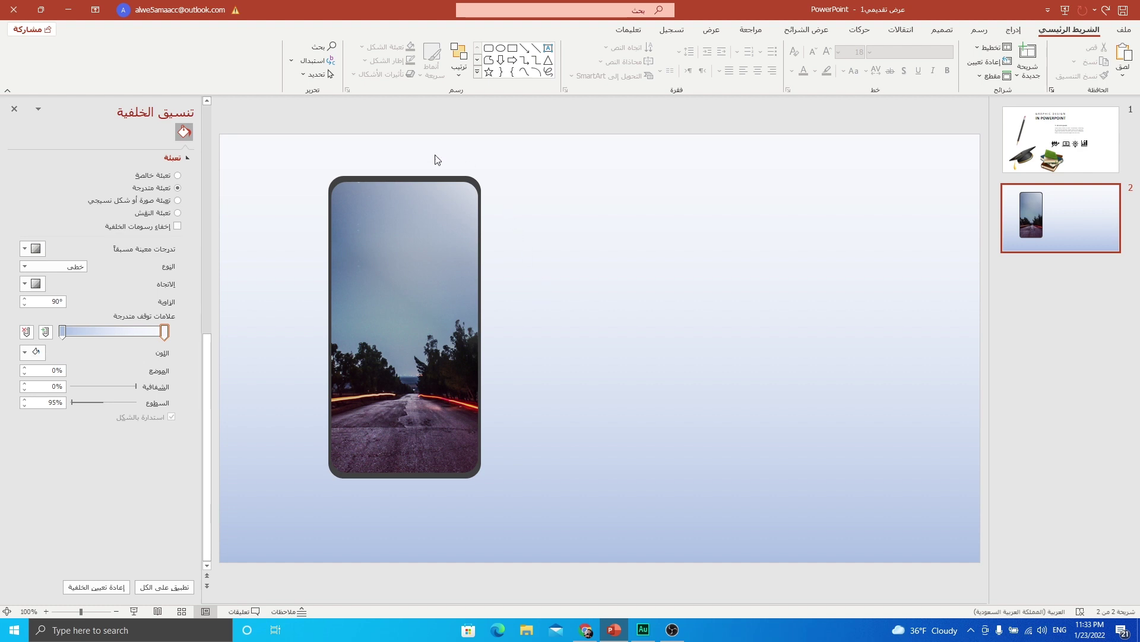
Draw a small rounded rectangle filled with the phone frame's dark grey via the eyedropper
{"action": "left_click", "coordinate": [1014, 29]}
{"action": "left_click", "coordinate": [947, 68]}
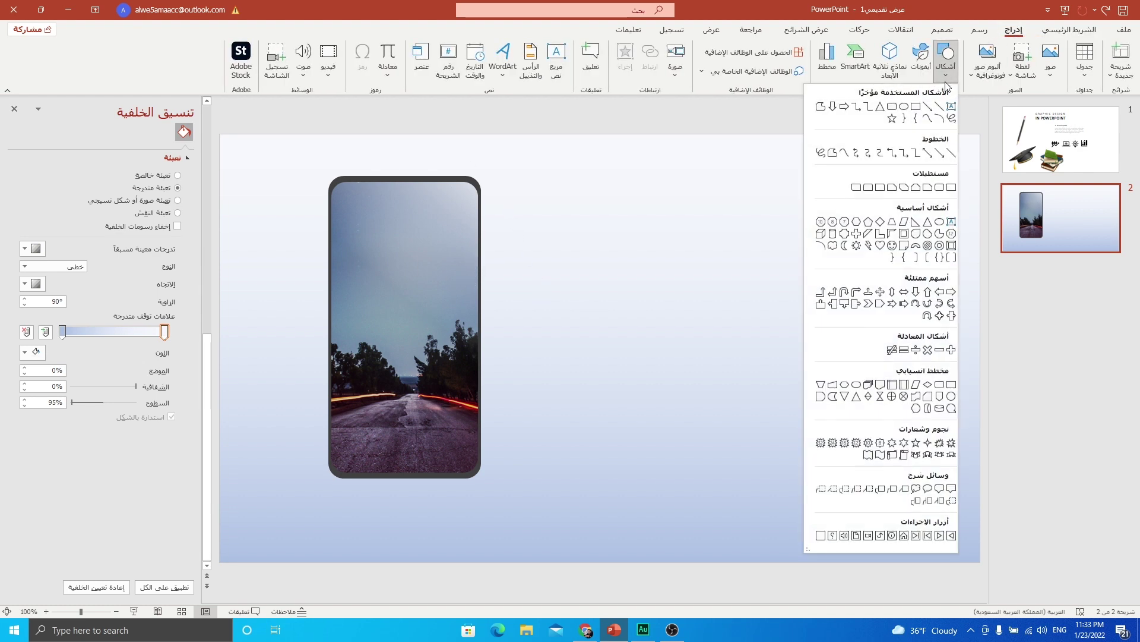
{"action": "left_click", "coordinate": [871, 193]}
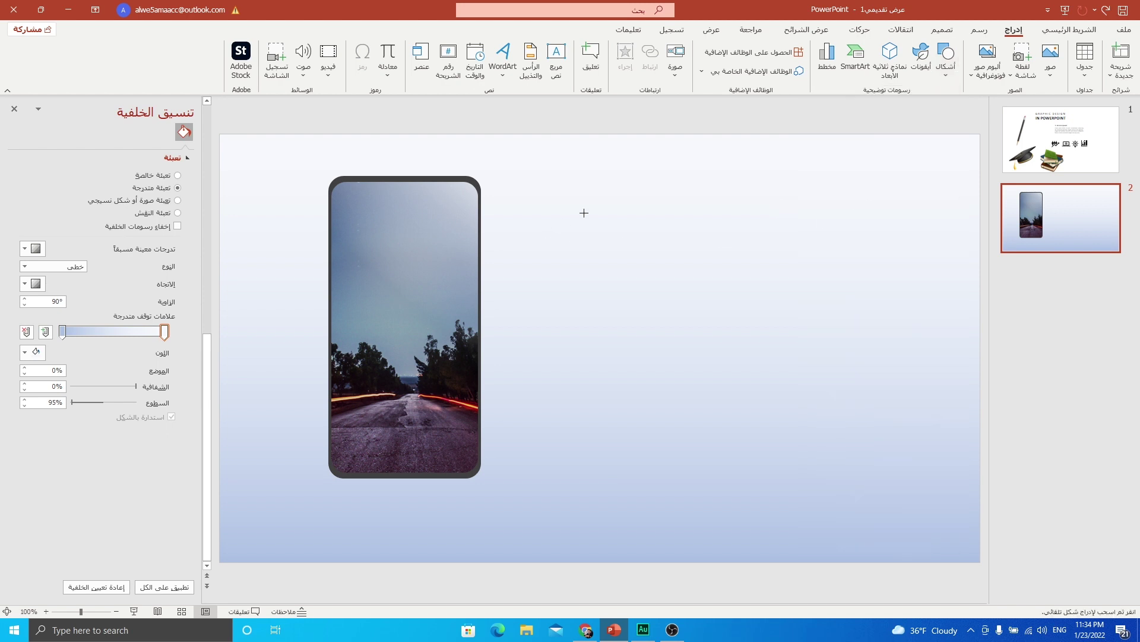
{"action": "mouse_move", "coordinate": [594, 208]}
{"action": "left_mouse_down"}
{"action": "mouse_move", "coordinate": [669, 232]}
{"action": "mouse_move", "coordinate": [664, 208]}
{"action": "left_mouse_up"}
{"action": "left_click", "coordinate": [704, 60]}
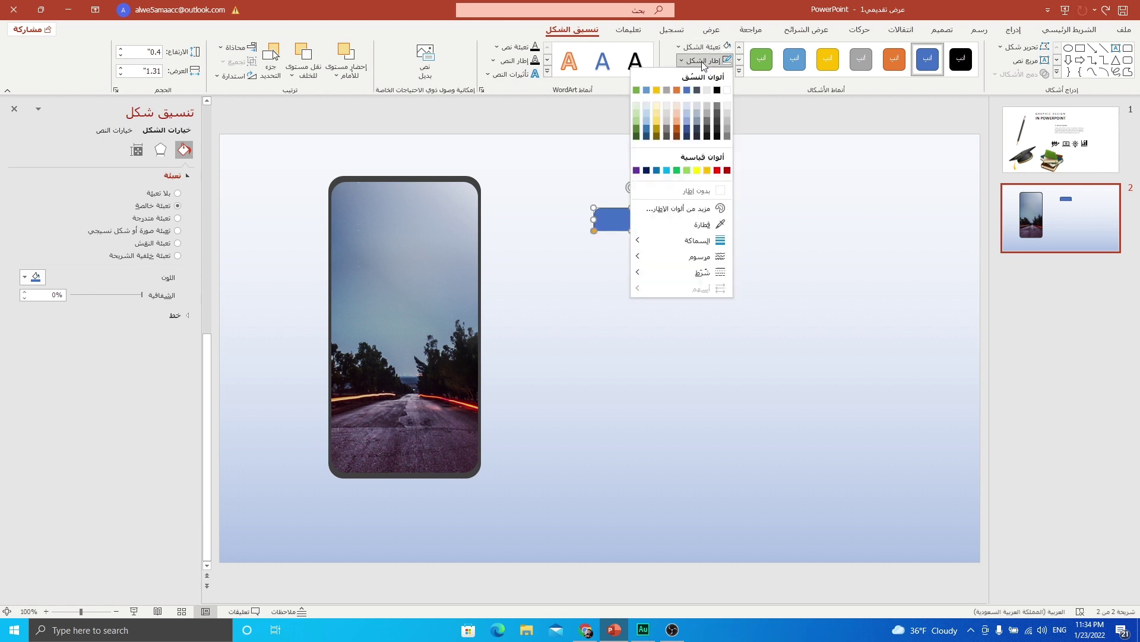
{"action": "left_click", "coordinate": [697, 189]}
{"action": "left_click", "coordinate": [699, 49]}
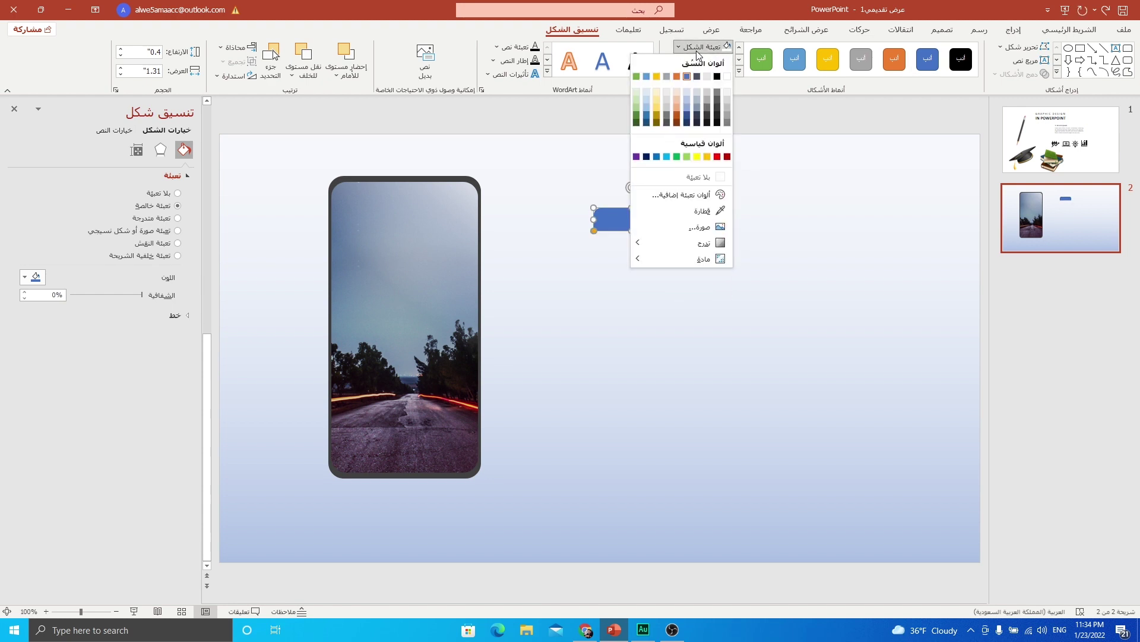
{"action": "left_click", "coordinate": [703, 210]}
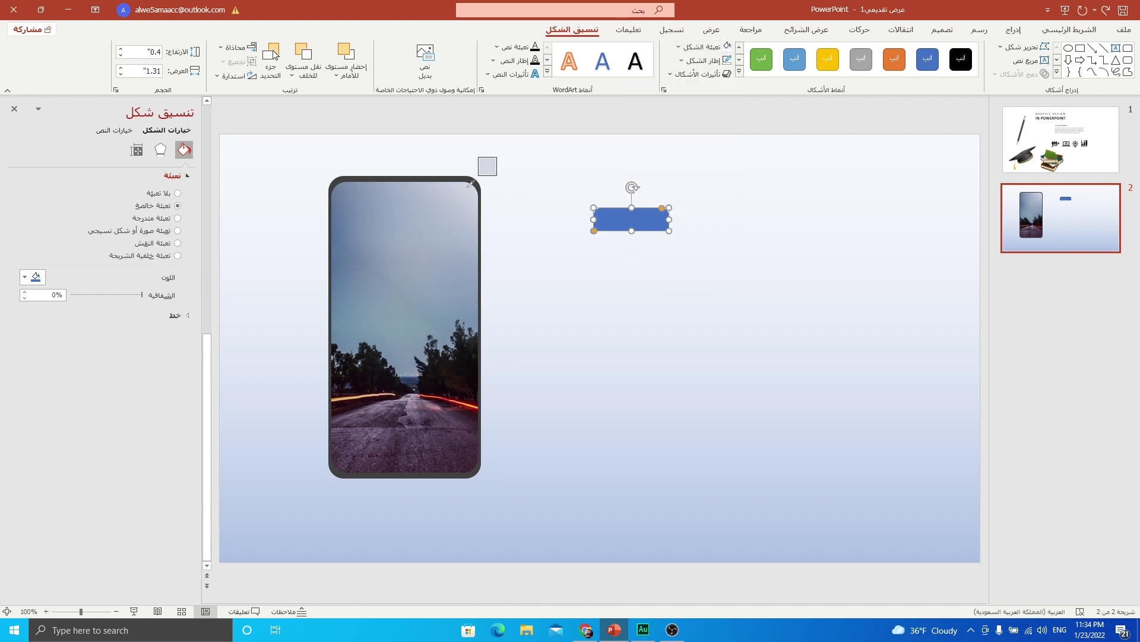
{"action": "left_click", "coordinate": [472, 174]}
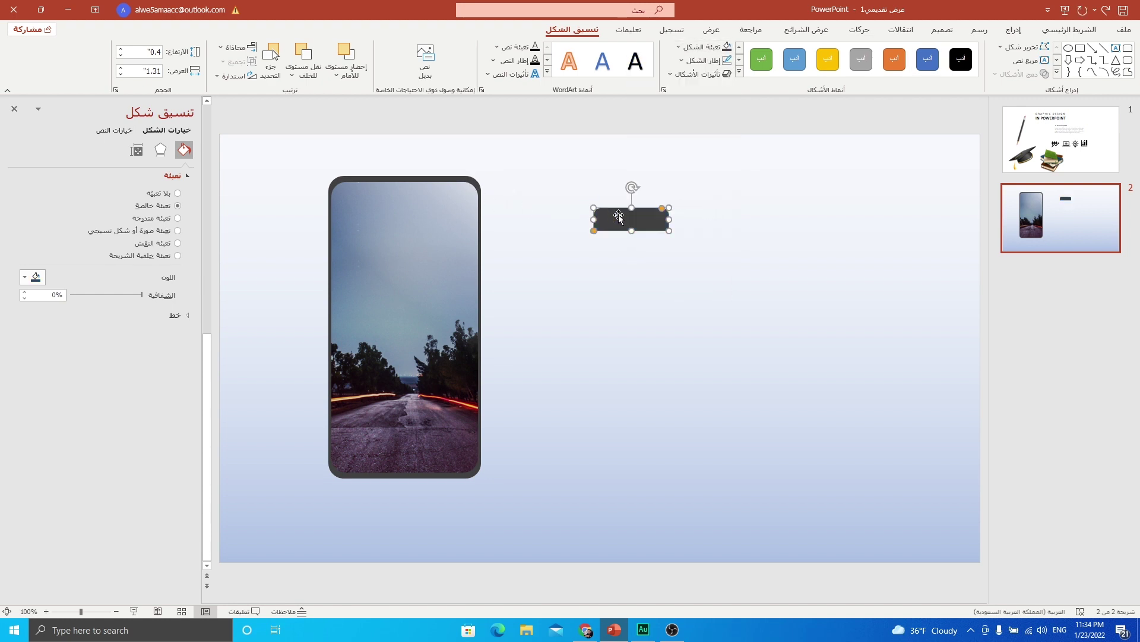
Flip the bar vertically and fit it as a 1.31" × 0.26" notch centred on the phone's top edge
{"action": "left_click", "coordinate": [227, 76]}
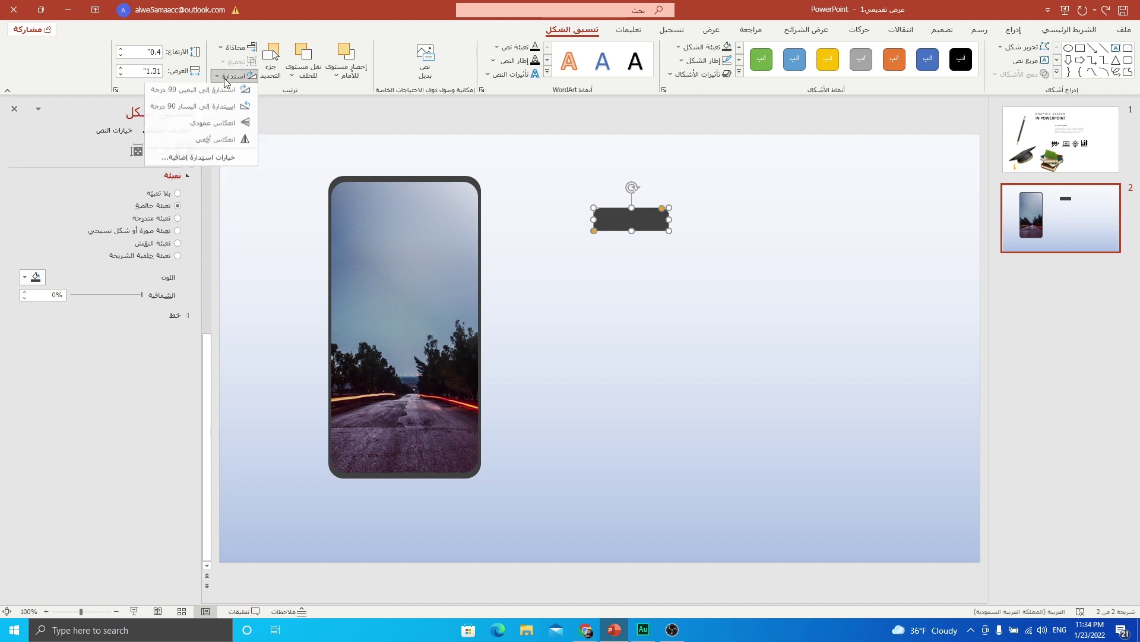
{"action": "left_click", "coordinate": [211, 125]}
{"action": "left_click_drag", "start_coordinate": [619, 222], "coordinate": [396, 190]}
{"action": "scroll", "coordinate": [402, 190], "scroll_direction": "up", "scroll_amount": 5}
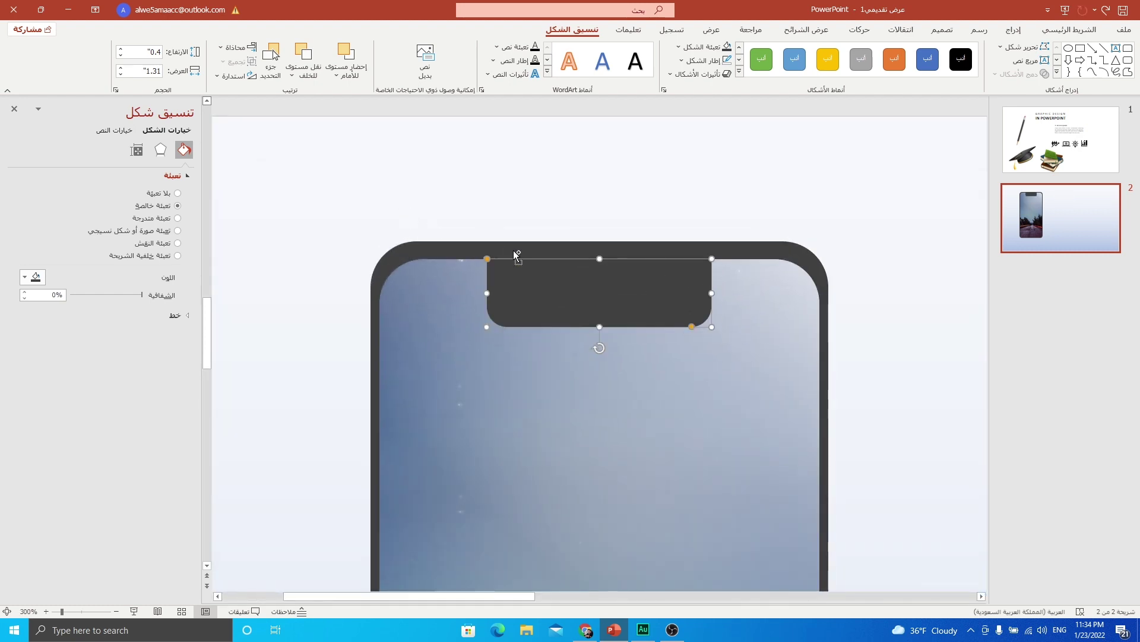
{"action": "left_click_drag", "start_coordinate": [590, 285], "coordinate": [590, 268]}
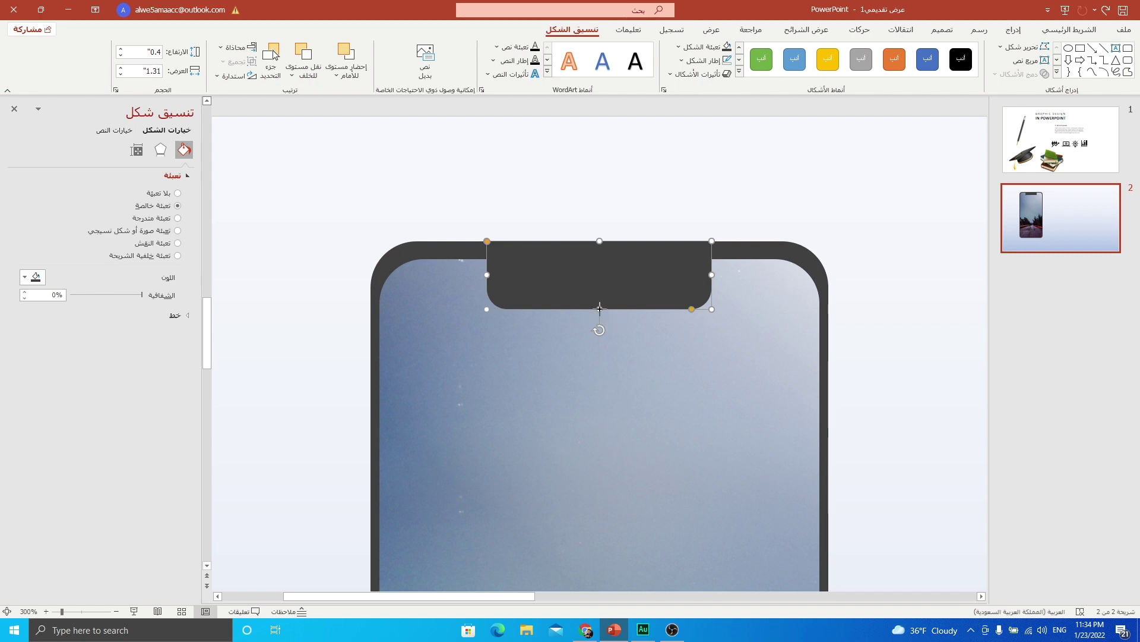
{"action": "left_click_drag", "start_coordinate": [600, 307], "coordinate": [599, 287]}
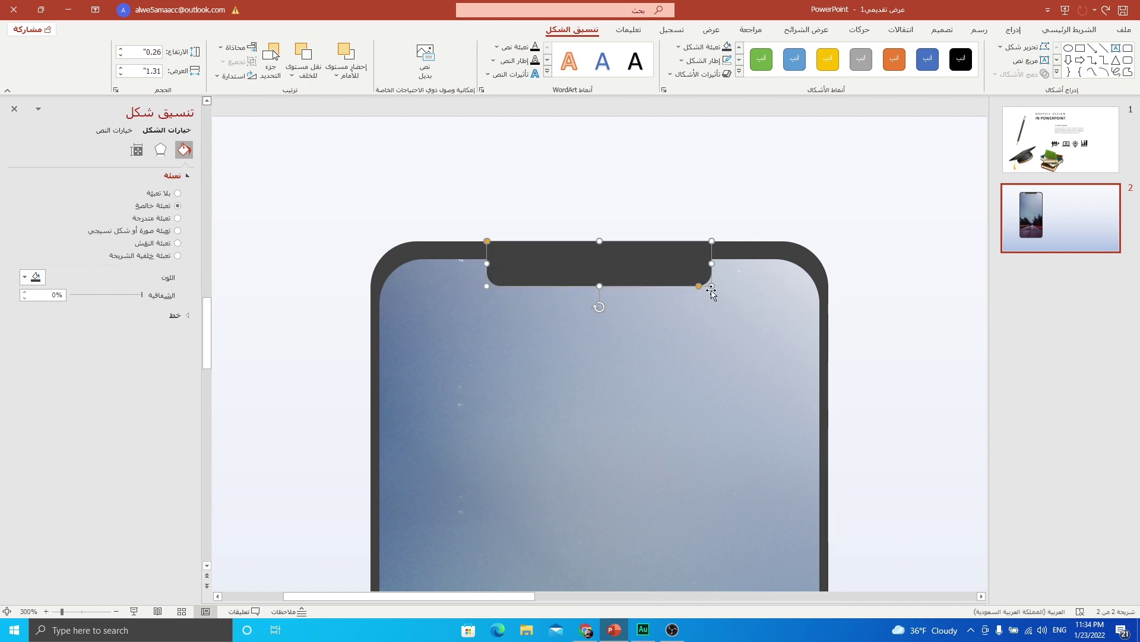
{"action": "left_click", "coordinate": [691, 287]}
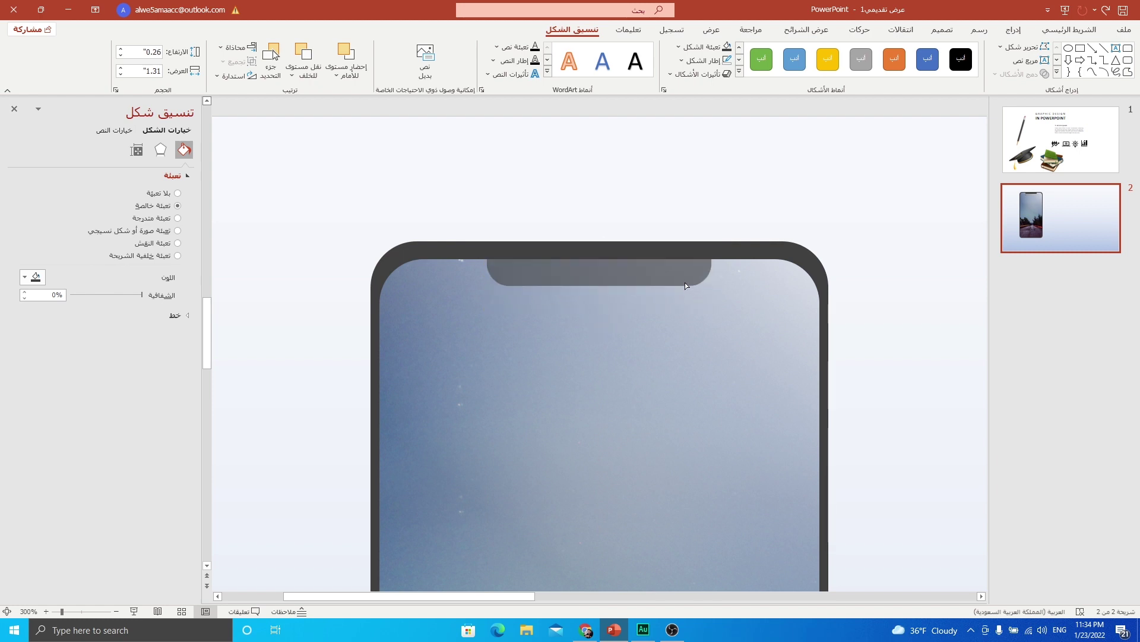
{"action": "left_click", "coordinate": [1013, 29]}
{"action": "left_click", "coordinate": [945, 65]}
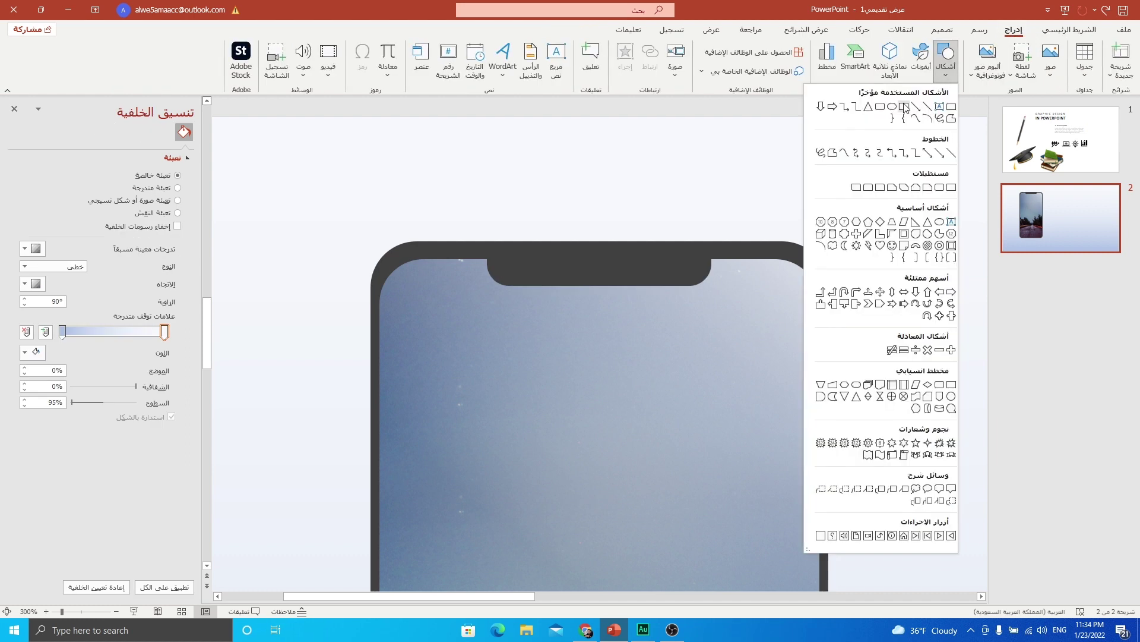
Draw a small circle above the phone with a black outline
{"action": "left_click", "coordinate": [895, 108]}
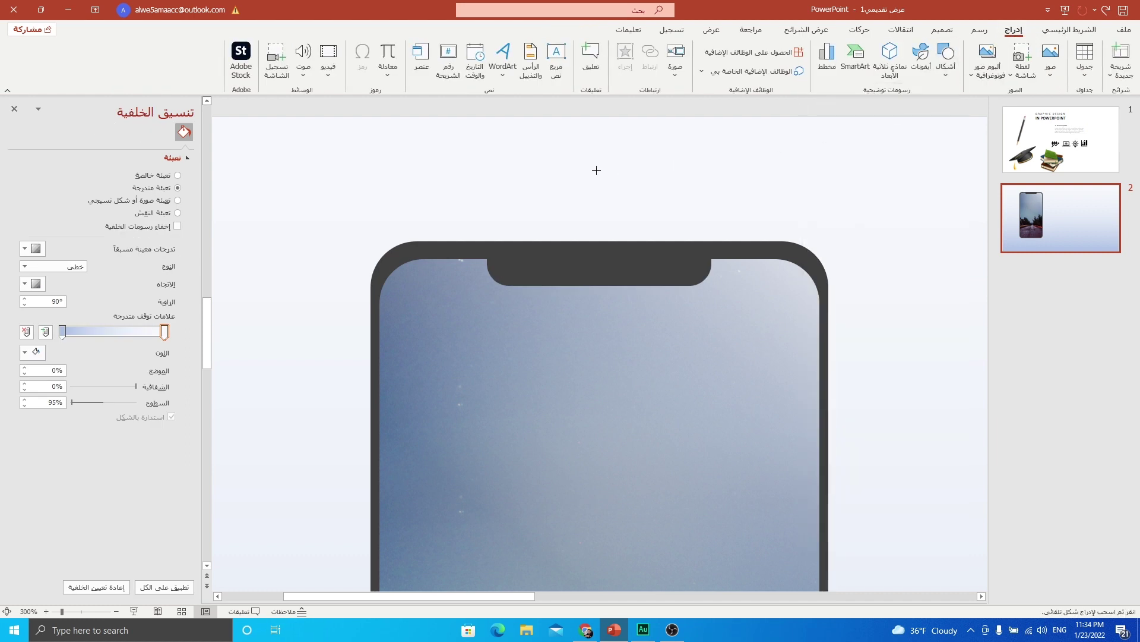
{"action": "left_click_drag", "start_coordinate": [596, 170], "coordinate": [612, 186]}
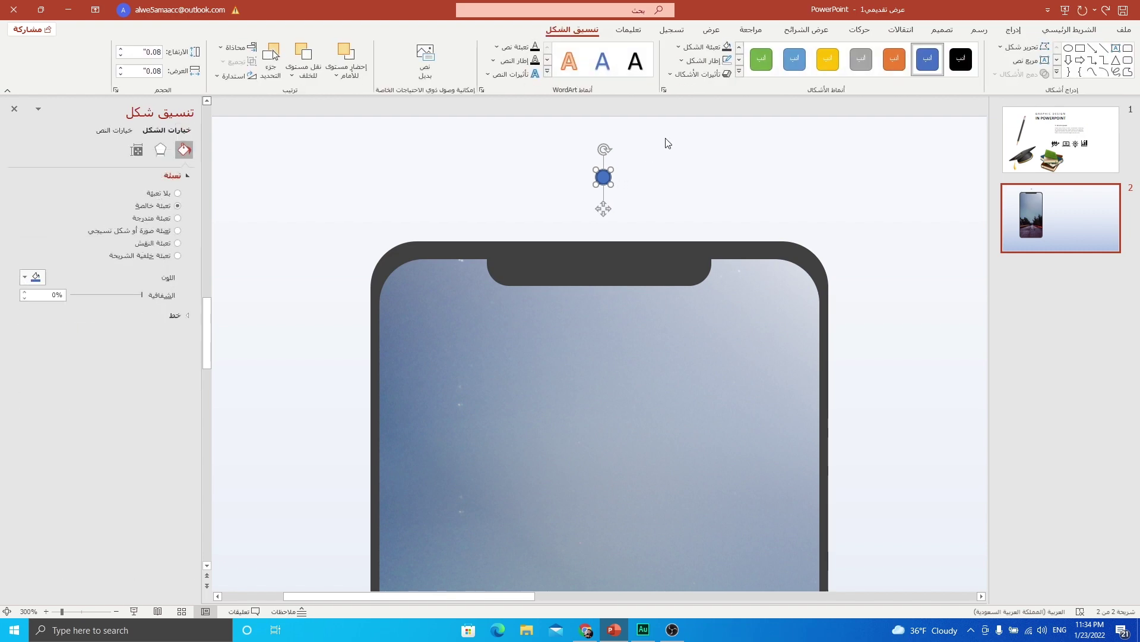
{"action": "left_click", "coordinate": [705, 62]}
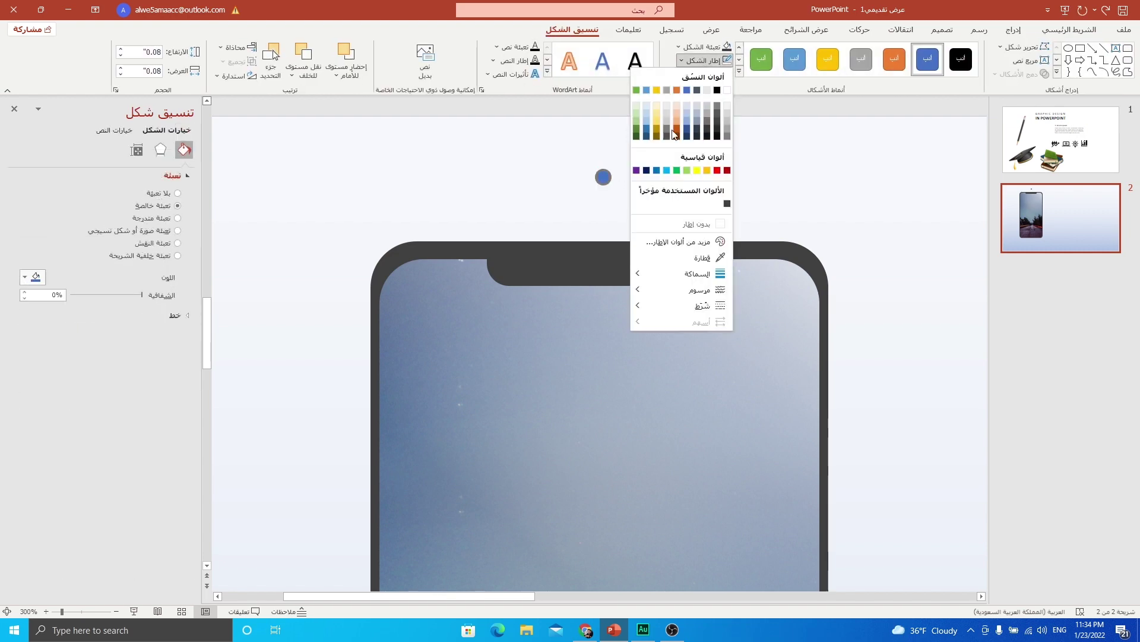
{"action": "left_click", "coordinate": [717, 90]}
{"action": "scroll", "coordinate": [715, 89], "scroll_direction": "up", "scroll_amount": 2}
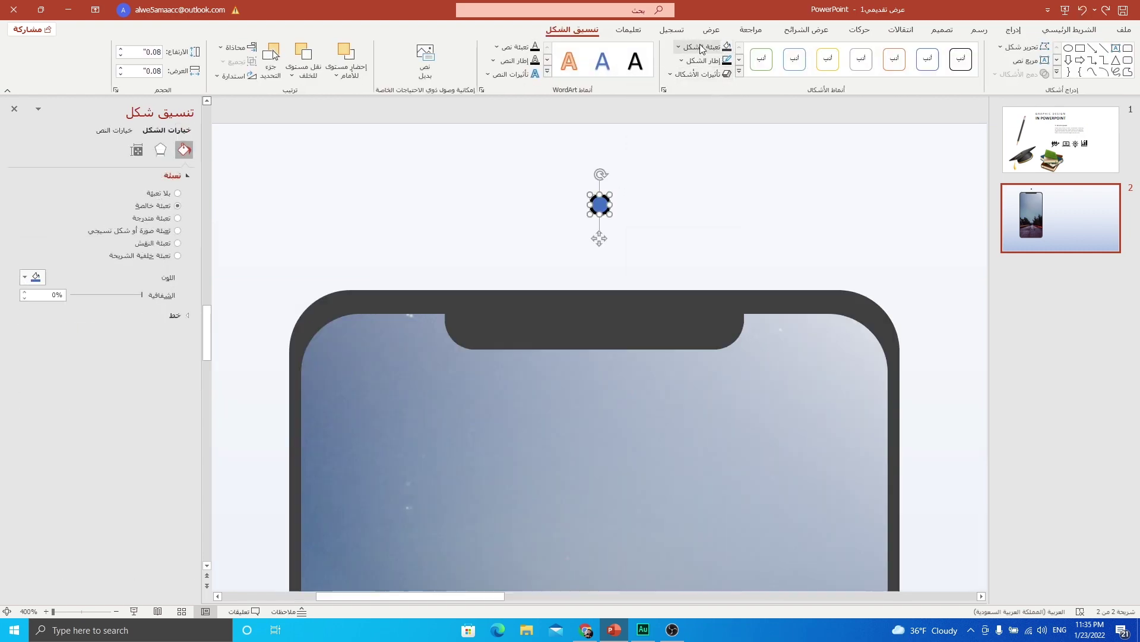
Fill the circle with custom grey RGB 100,100,100
{"action": "left_click", "coordinate": [700, 44]}
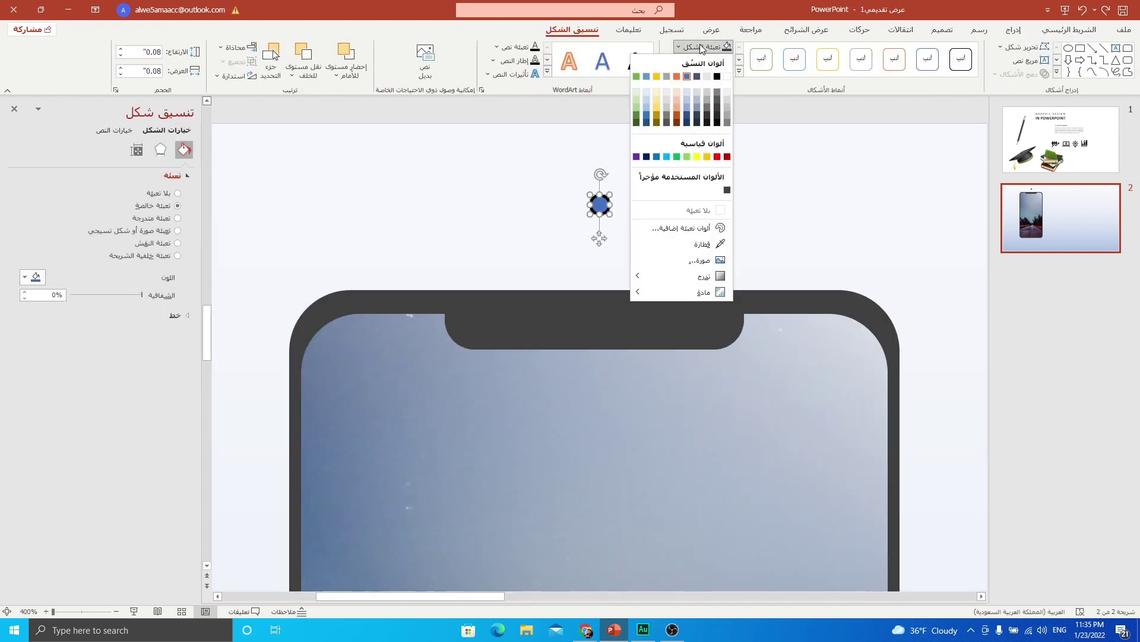
{"action": "left_click", "coordinate": [693, 248]}
{"action": "left_click", "coordinate": [748, 291]}
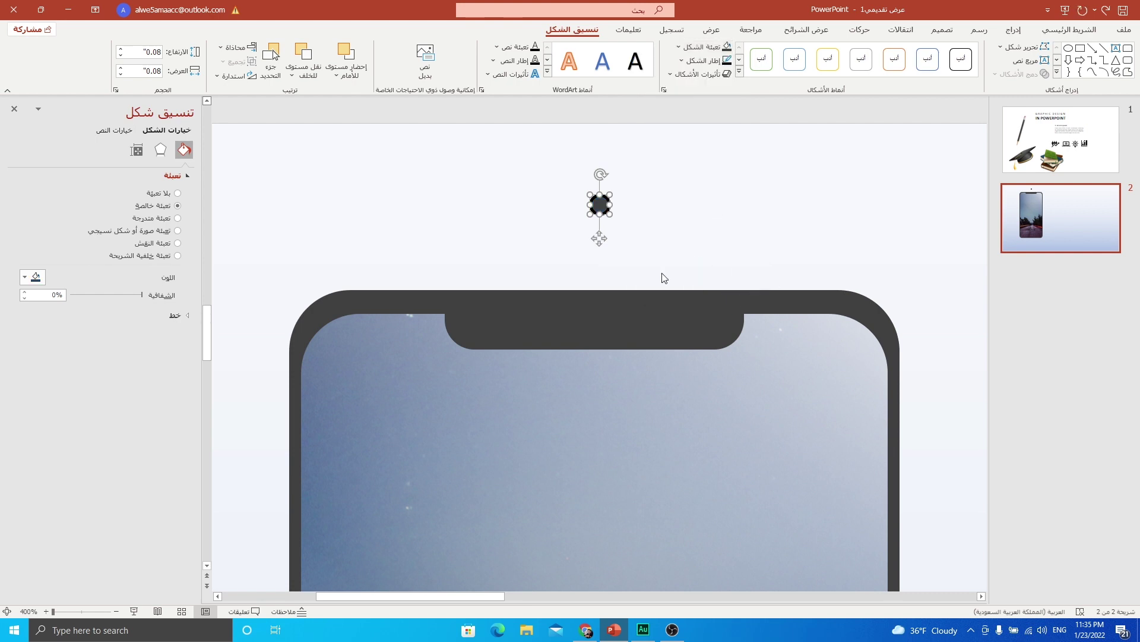
{"action": "left_click", "coordinate": [704, 44]}
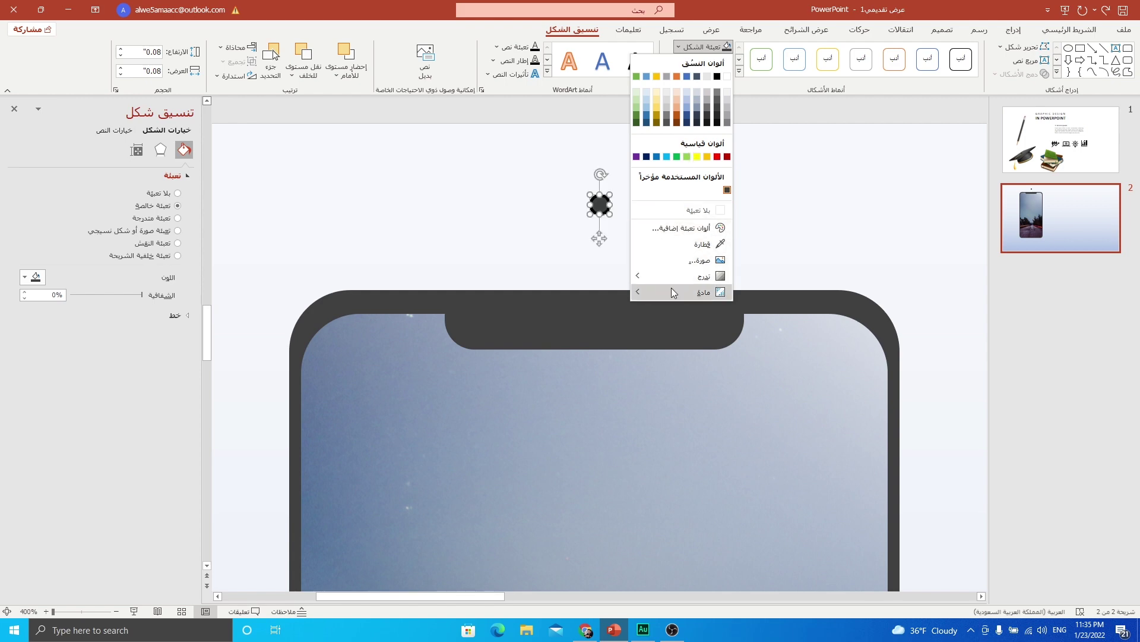
{"action": "left_click", "coordinate": [689, 228]}
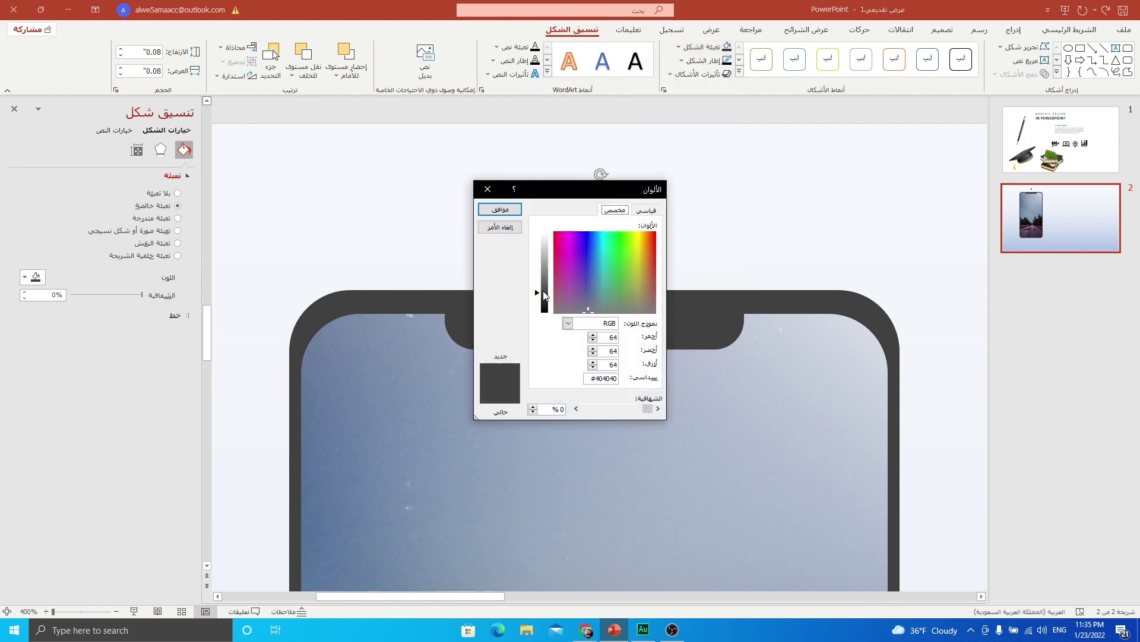
{"action": "left_click_drag", "start_coordinate": [536, 293], "coordinate": [537, 285]}
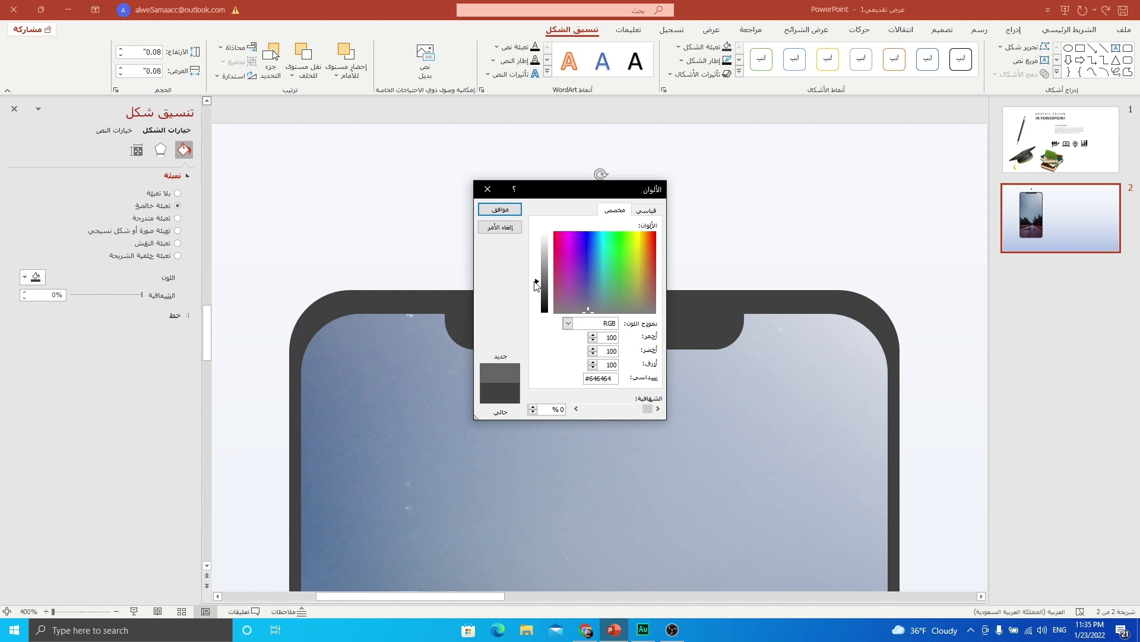
{"action": "left_click", "coordinate": [499, 208]}
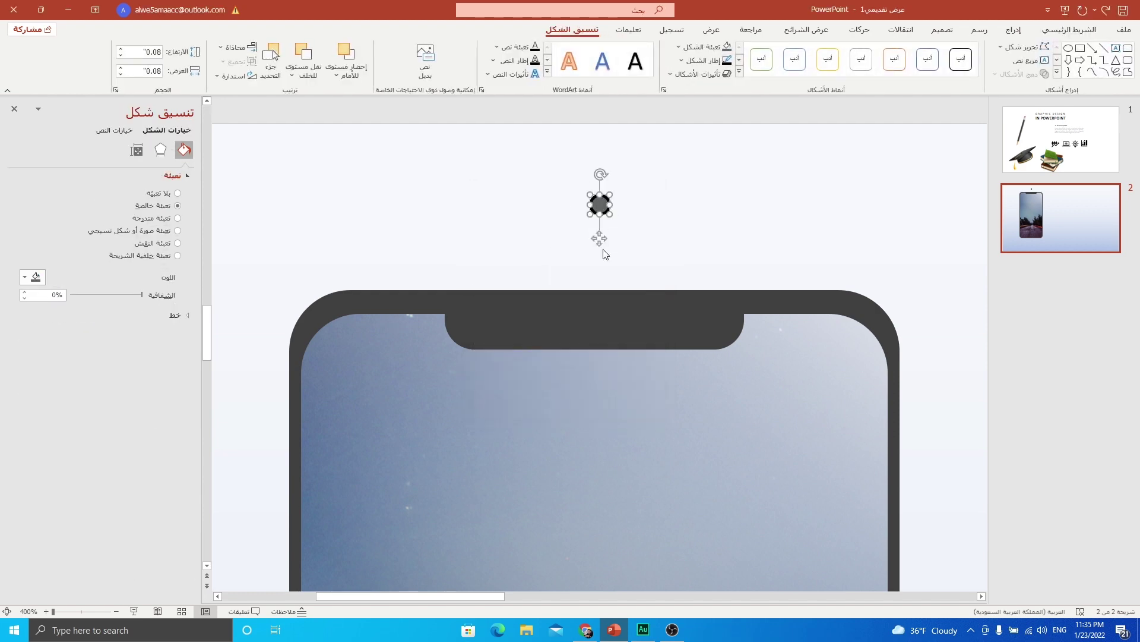
Move the circle into the phone's notch and place a copy beside it
{"action": "left_click_drag", "start_coordinate": [598, 239], "coordinate": [717, 358]}
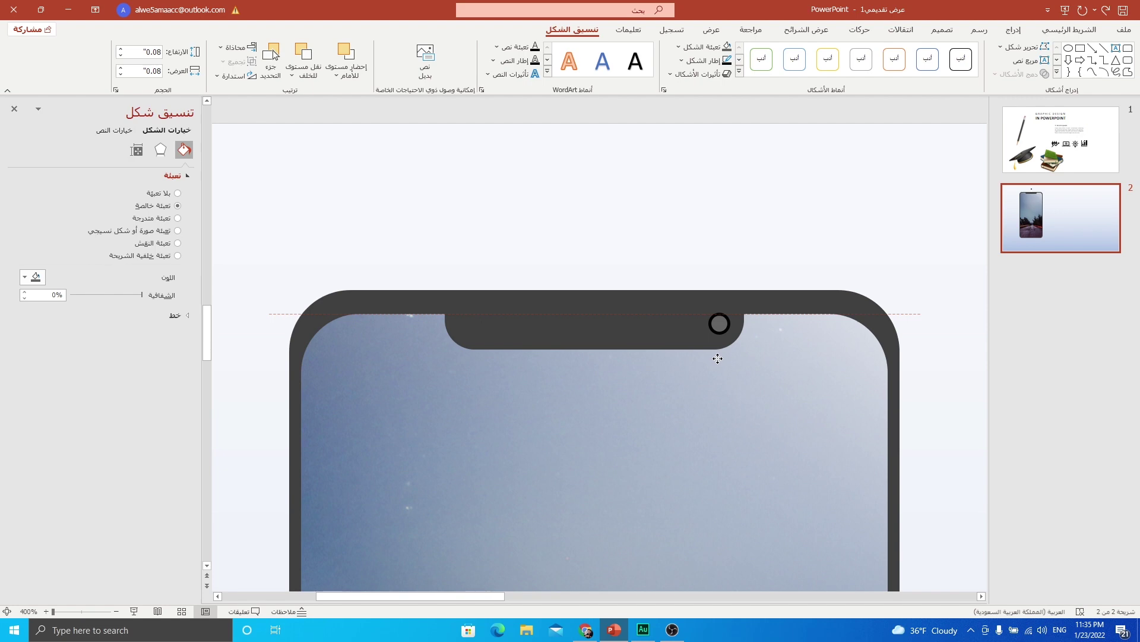
{"action": "key", "text": "Escape"}
{"action": "scroll", "coordinate": [720, 292], "scroll_direction": "down", "scroll_amount": 10}
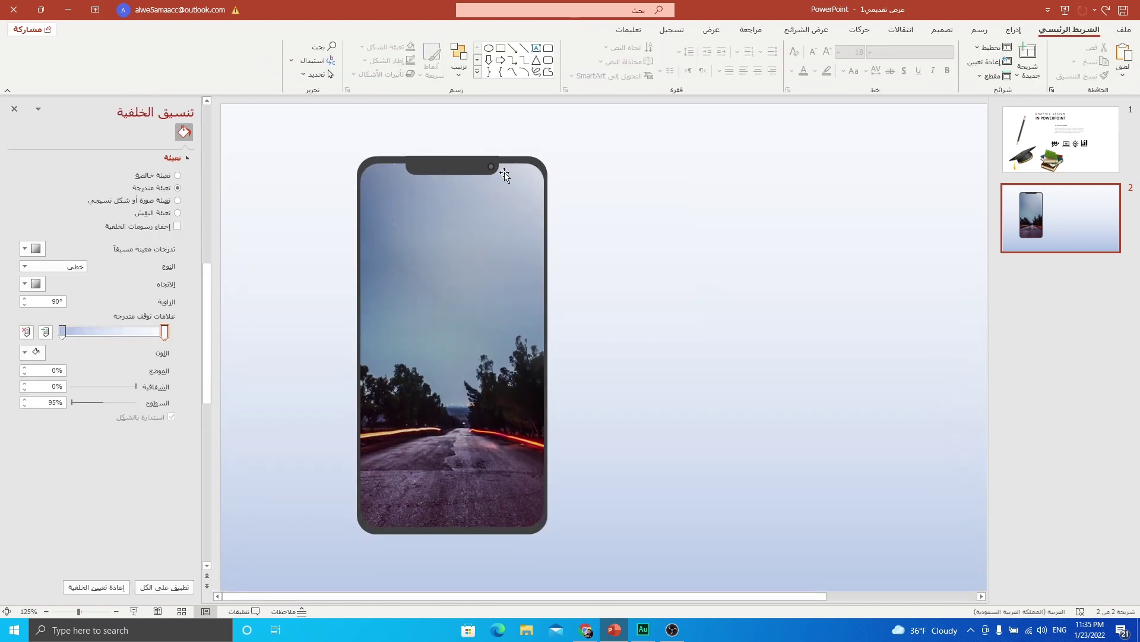
{"action": "left_click", "coordinate": [490, 166]}
{"action": "scroll", "coordinate": [475, 157], "scroll_direction": "up", "scroll_amount": 10}
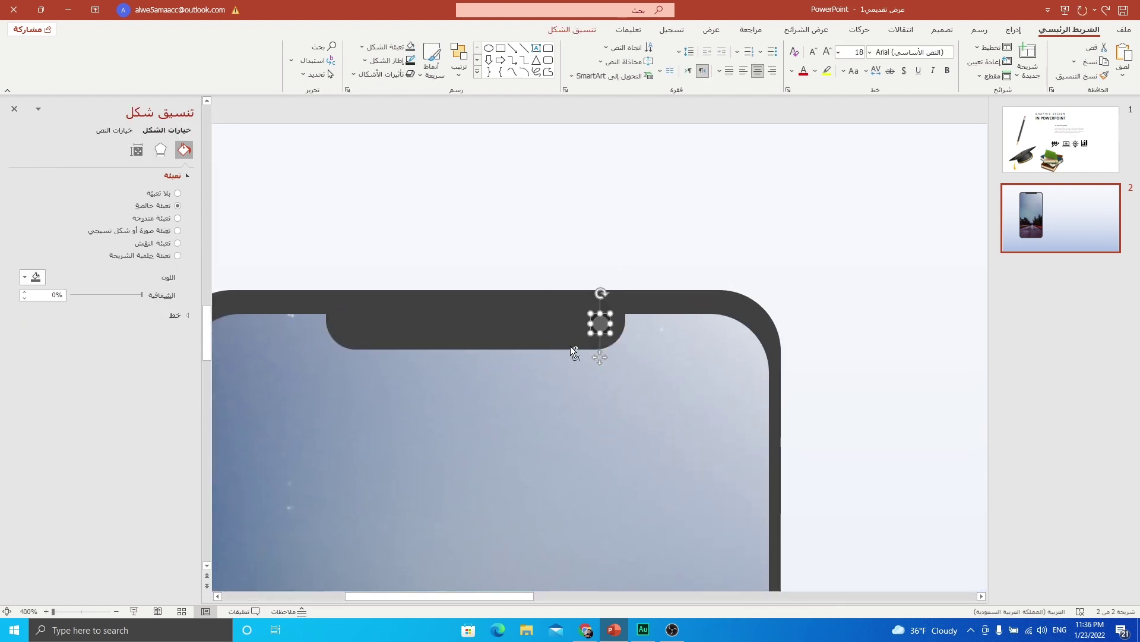
{"action": "left_click_drag", "start_coordinate": [601, 324], "coordinate": [347, 359]}
{"action": "scroll", "coordinate": [467, 309], "scroll_direction": "down", "scroll_amount": 4}
{"action": "left_click", "coordinate": [543, 255]}
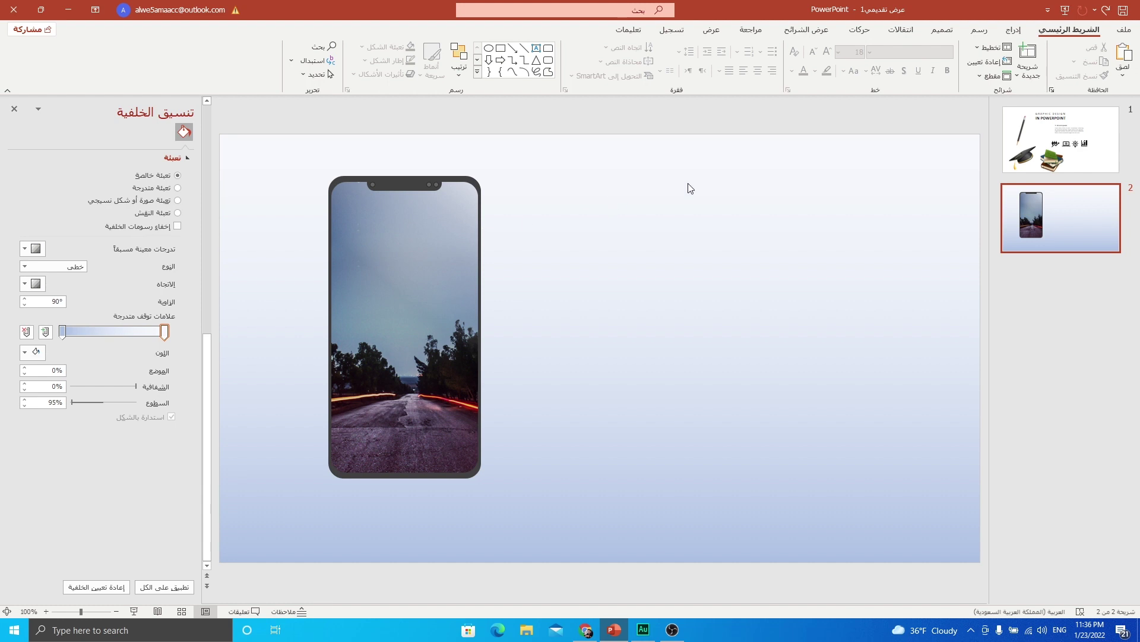
Draw a rounded rectangle right of the phone and rotate it 90° to stand upright
{"action": "left_click", "coordinate": [1014, 32]}
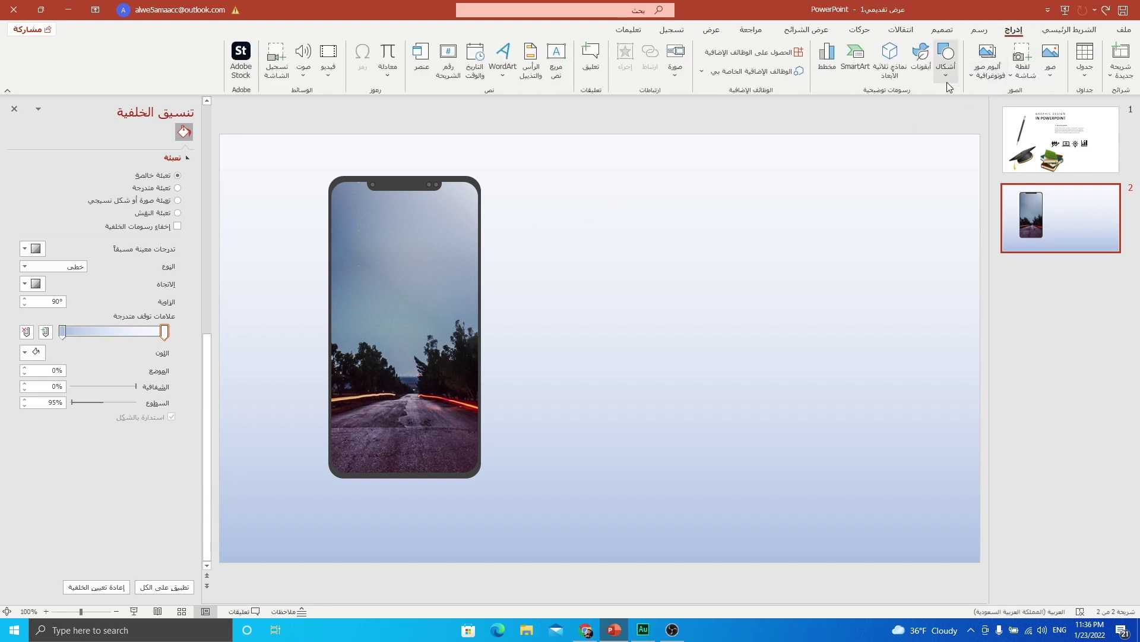
{"action": "left_click", "coordinate": [947, 75]}
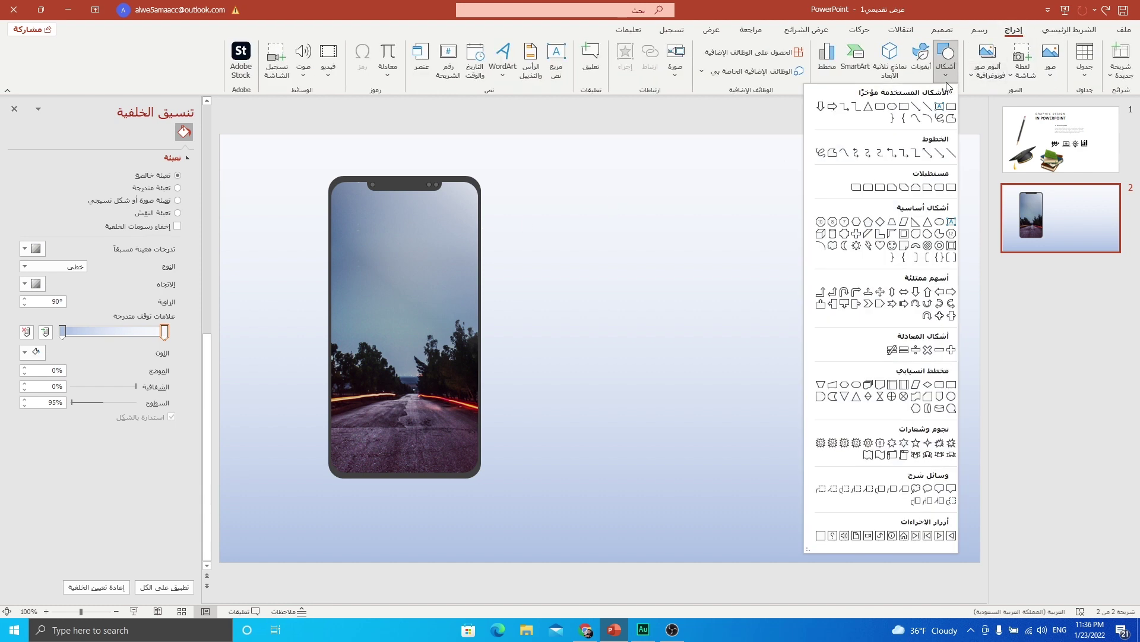
{"action": "left_click", "coordinate": [869, 188]}
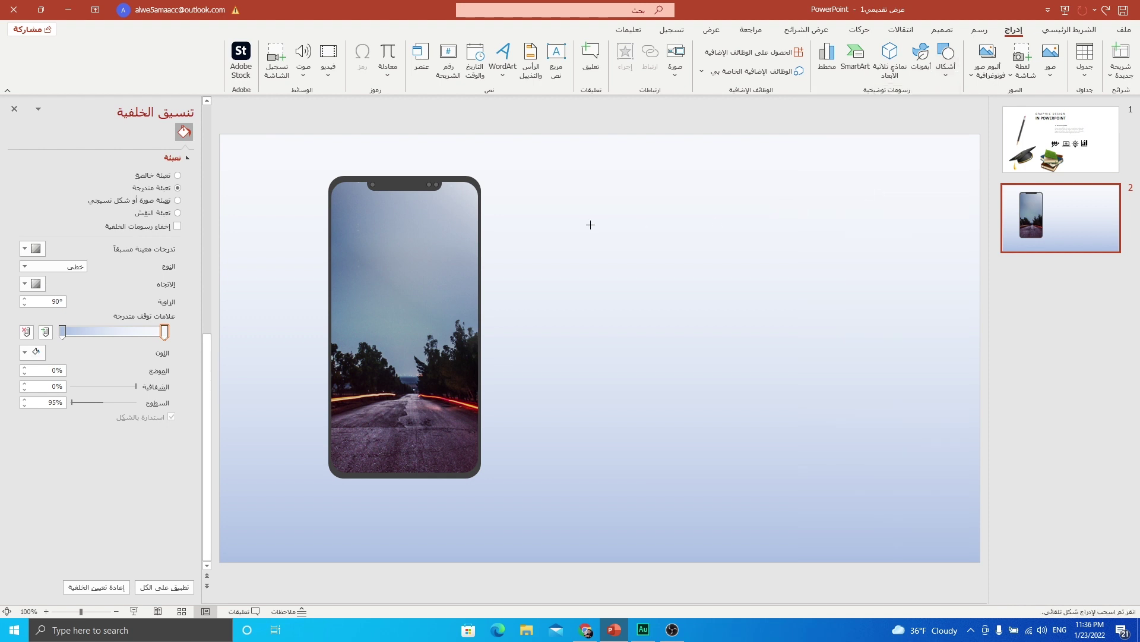
{"action": "left_click_drag", "start_coordinate": [542, 185], "coordinate": [822, 327]}
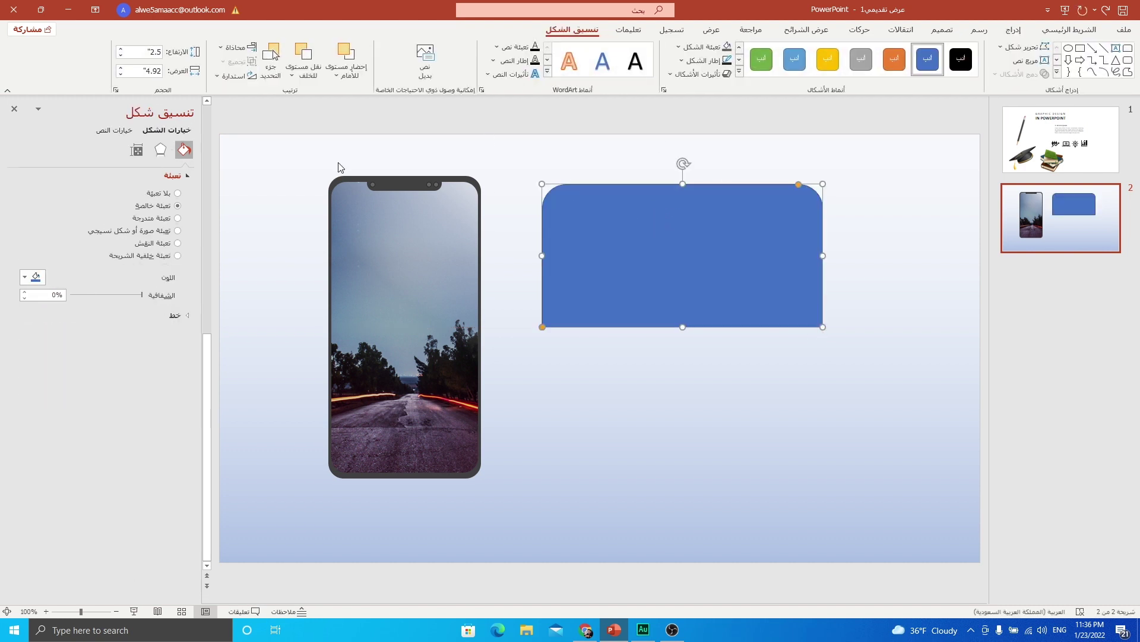
{"action": "left_click", "coordinate": [232, 75]}
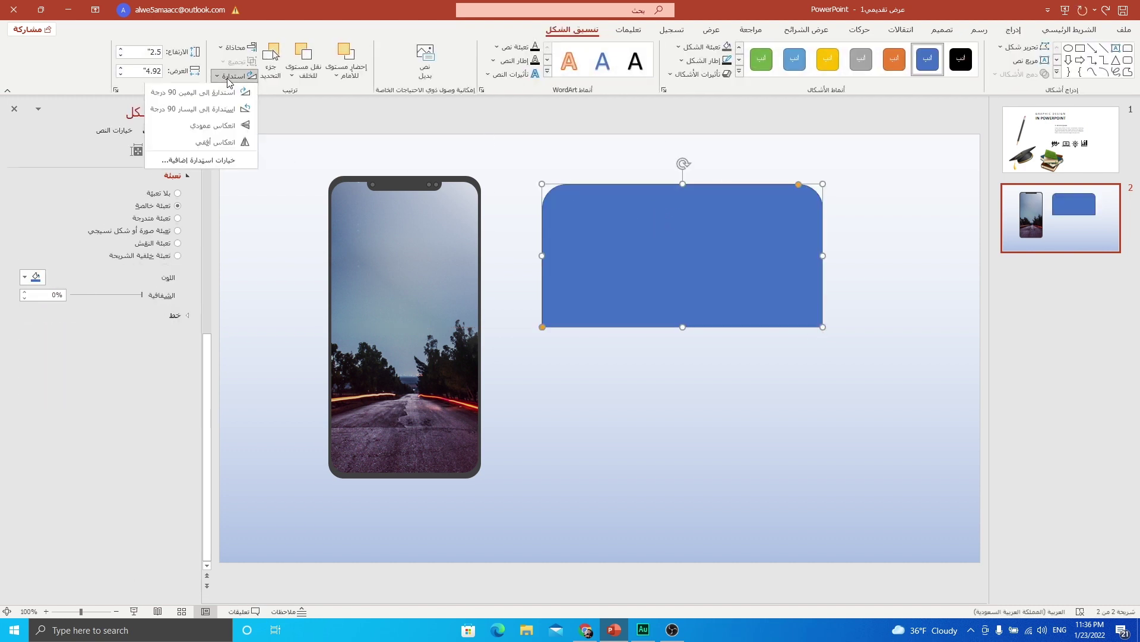
{"action": "left_click", "coordinate": [198, 93]}
Place it beside the phone, size it to 5.3" × 6.9" and reduce its corner rounding
{"action": "left_click_drag", "start_coordinate": [681, 177], "coordinate": [564, 234]}
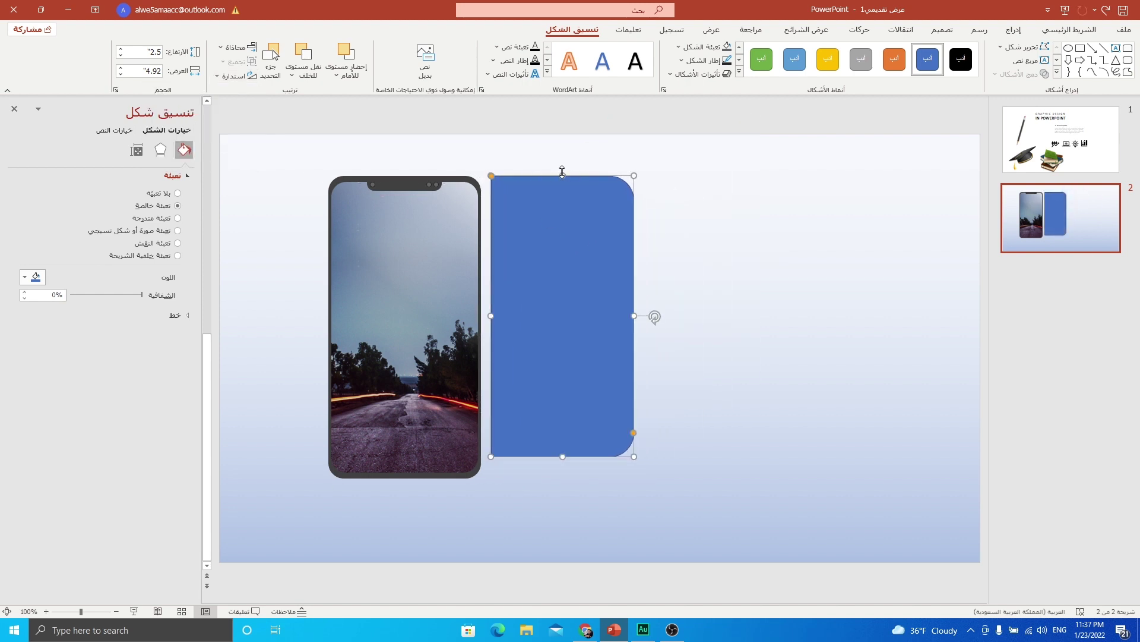
{"action": "mouse_move", "coordinate": [562, 173]}
{"action": "left_mouse_down"}
{"action": "mouse_move", "coordinate": [555, 191]}
{"action": "mouse_move", "coordinate": [558, 177]}
{"action": "left_mouse_up"}
{"action": "left_click_drag", "start_coordinate": [564, 457], "coordinate": [561, 478]}
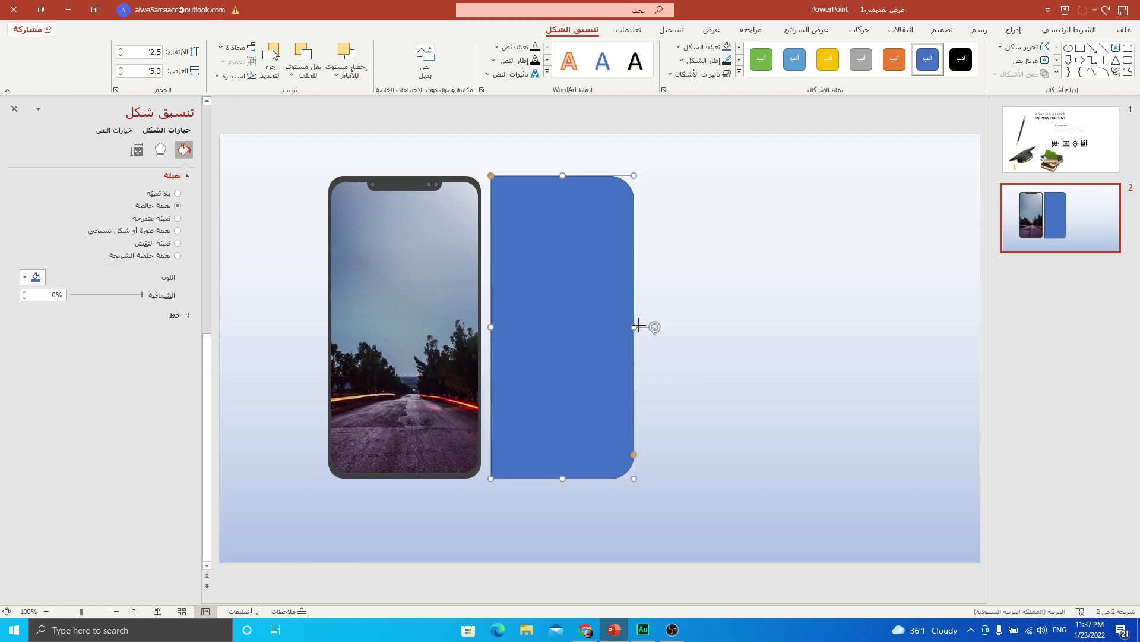
{"action": "left_click_drag", "start_coordinate": [639, 325], "coordinate": [885, 327]}
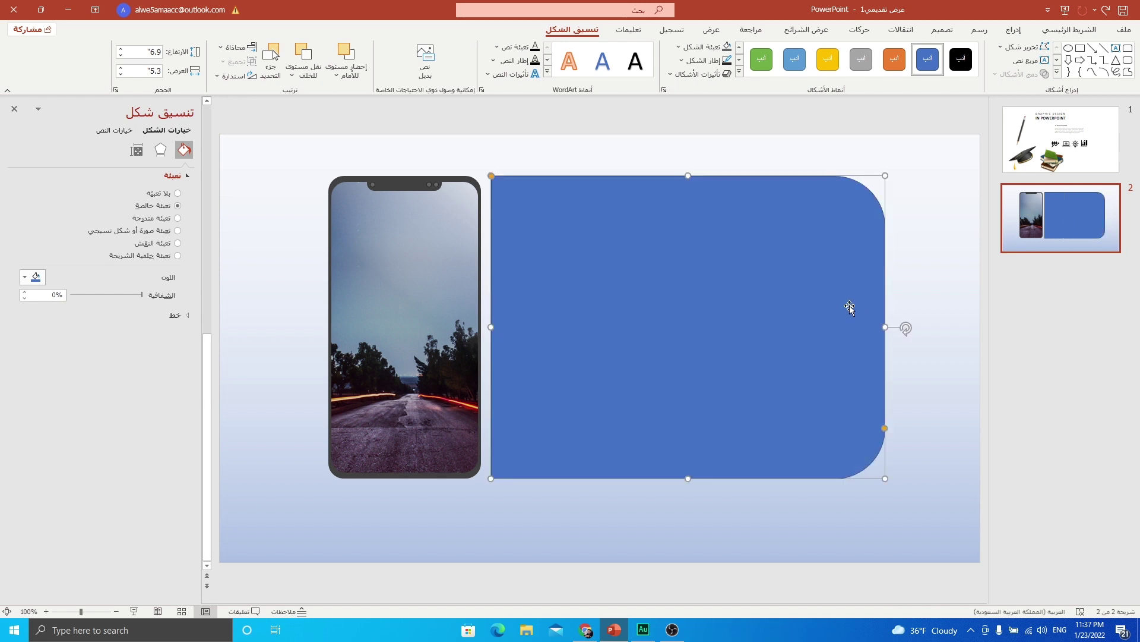
{"action": "left_click_drag", "start_coordinate": [885, 431], "coordinate": [885, 460]}
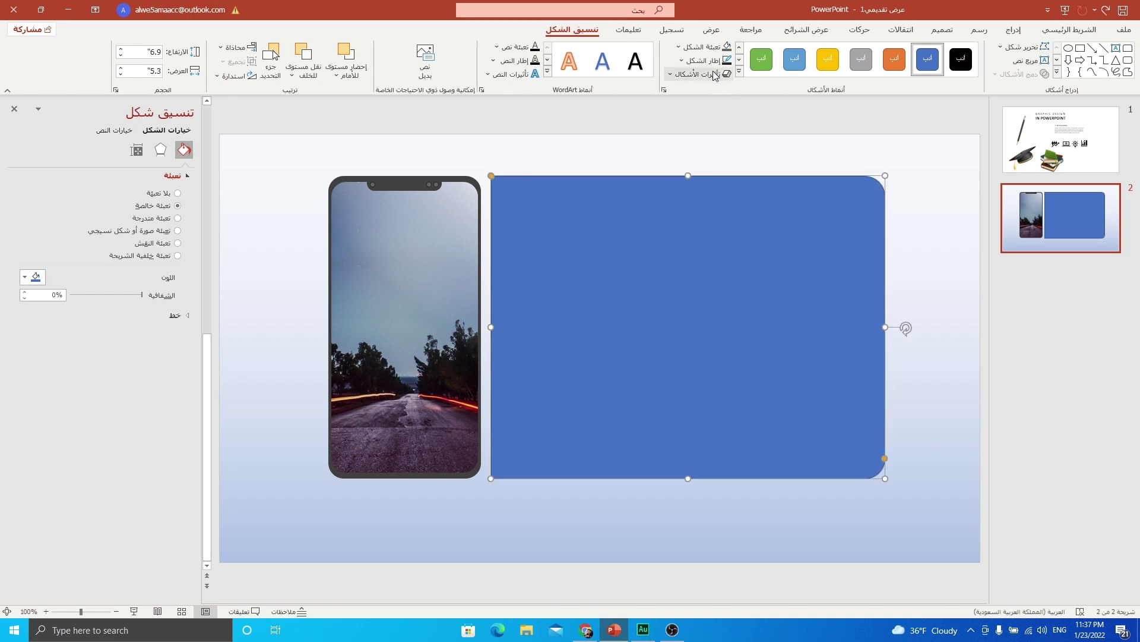
Fill the rectangle with the phone bezel's dark grey via the eyedropper and snap it against the phone
{"action": "left_click", "coordinate": [716, 47]}
{"action": "left_click", "coordinate": [716, 46]}
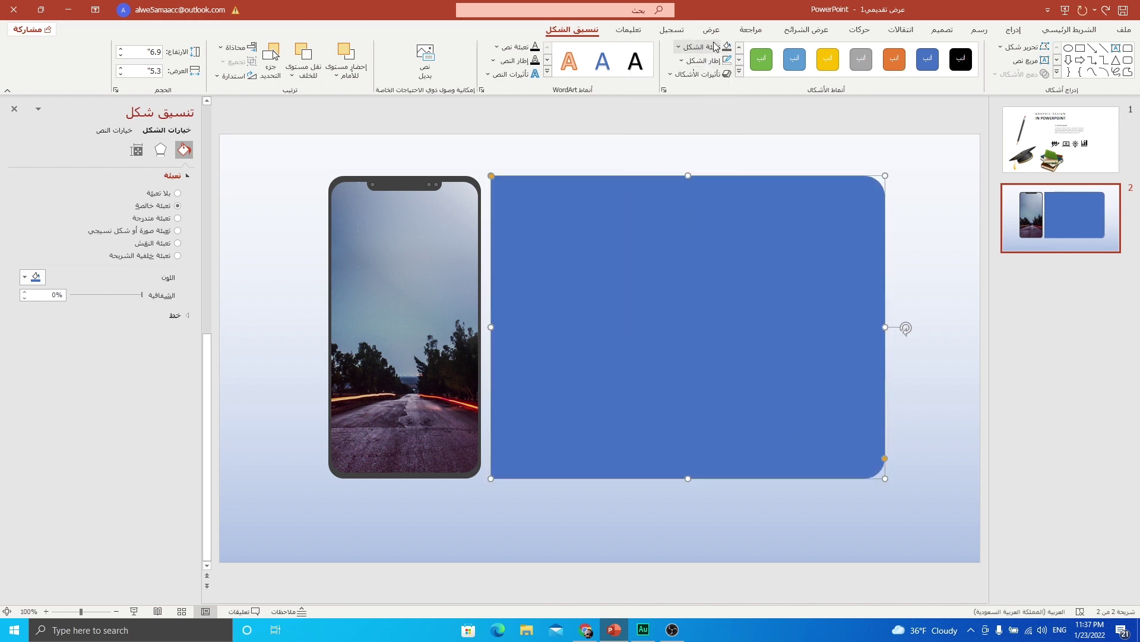
{"action": "left_click", "coordinate": [716, 47]}
{"action": "left_click", "coordinate": [690, 240]}
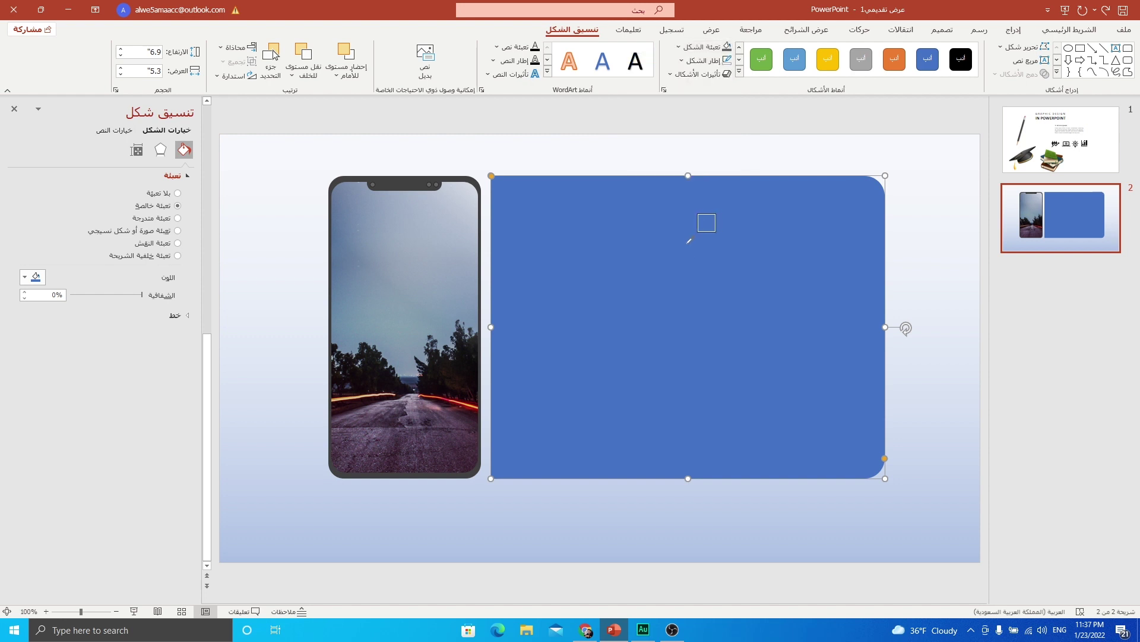
{"action": "left_click", "coordinate": [464, 179]}
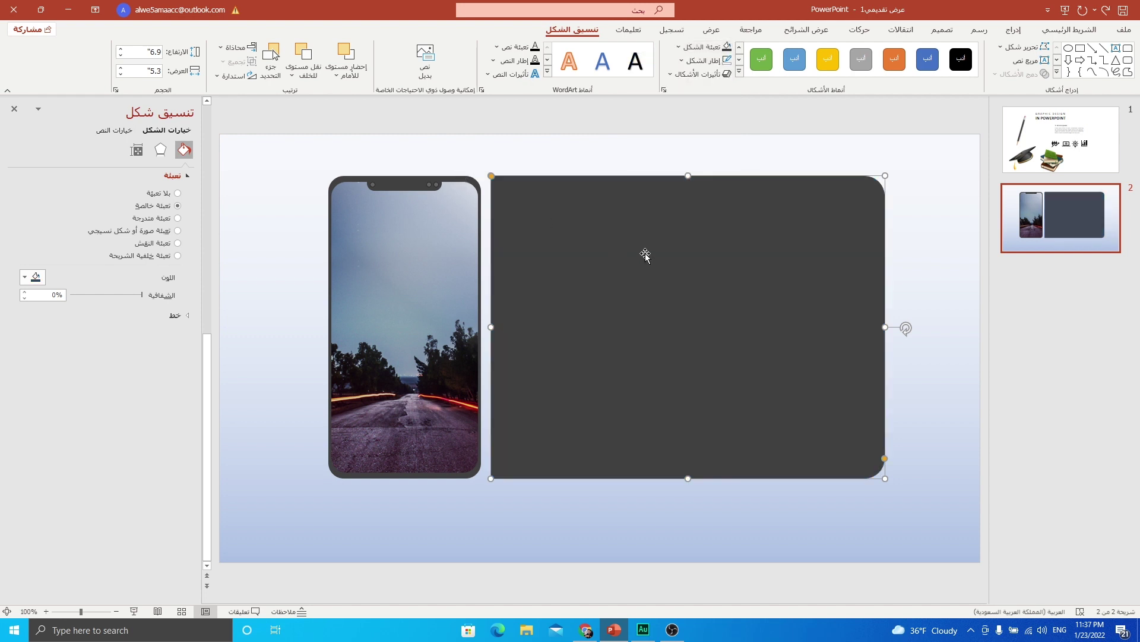
{"action": "left_click_drag", "start_coordinate": [526, 237], "coordinate": [525, 235]}
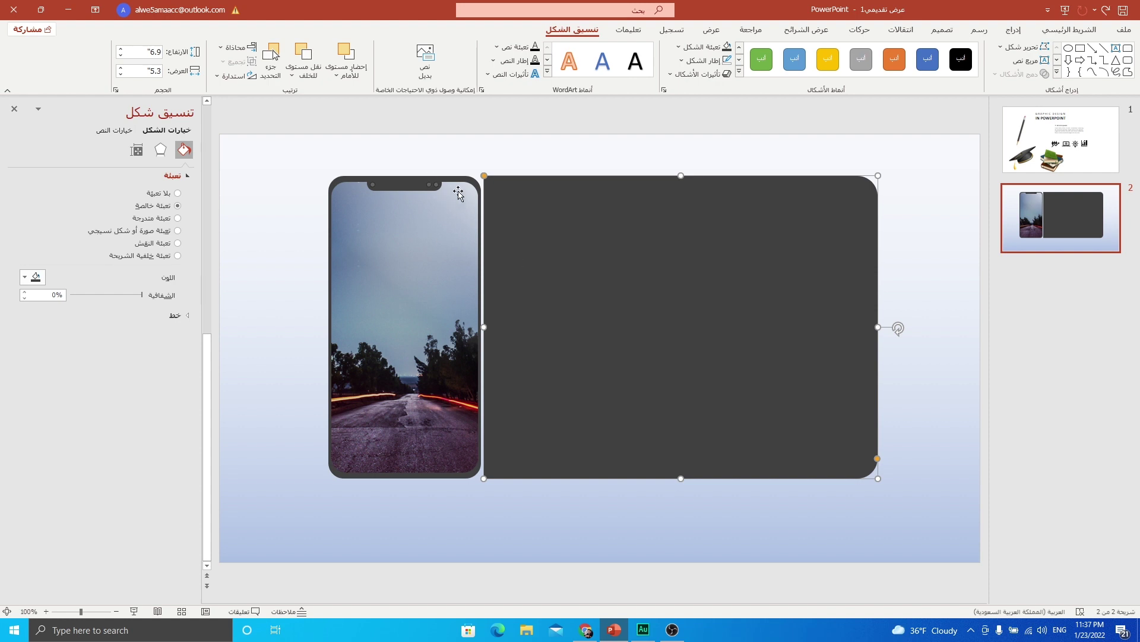
Duplicate the dark rounded rectangle, fill the copy white, shrink it slightly and centre it inside the frame
{"action": "key", "text": "ctrl+d"}
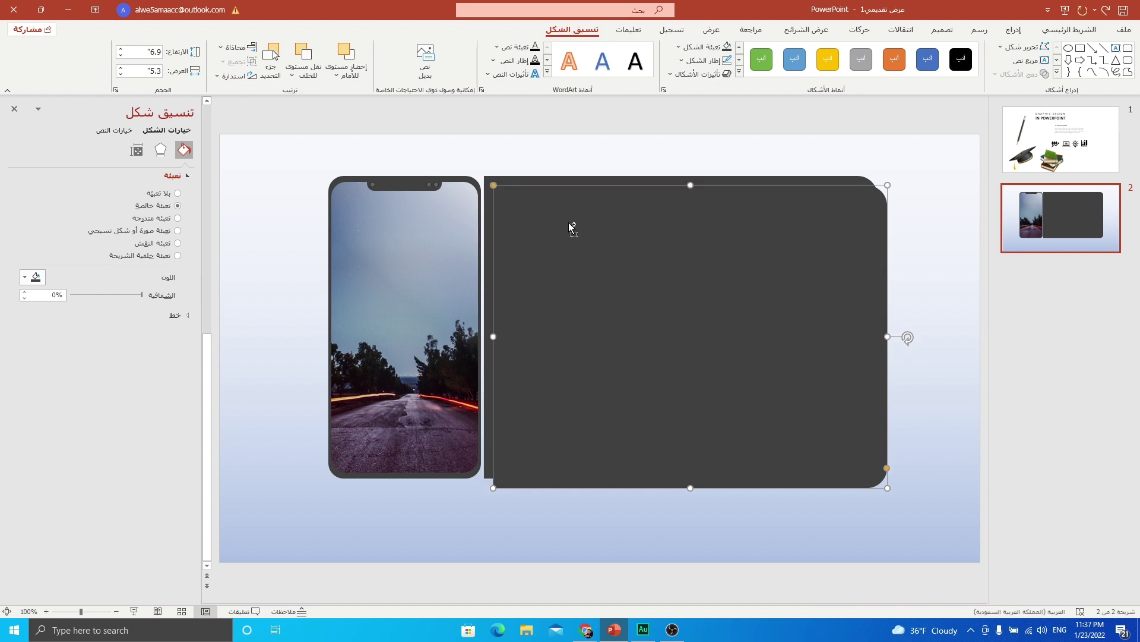
{"action": "left_click", "coordinate": [699, 52]}
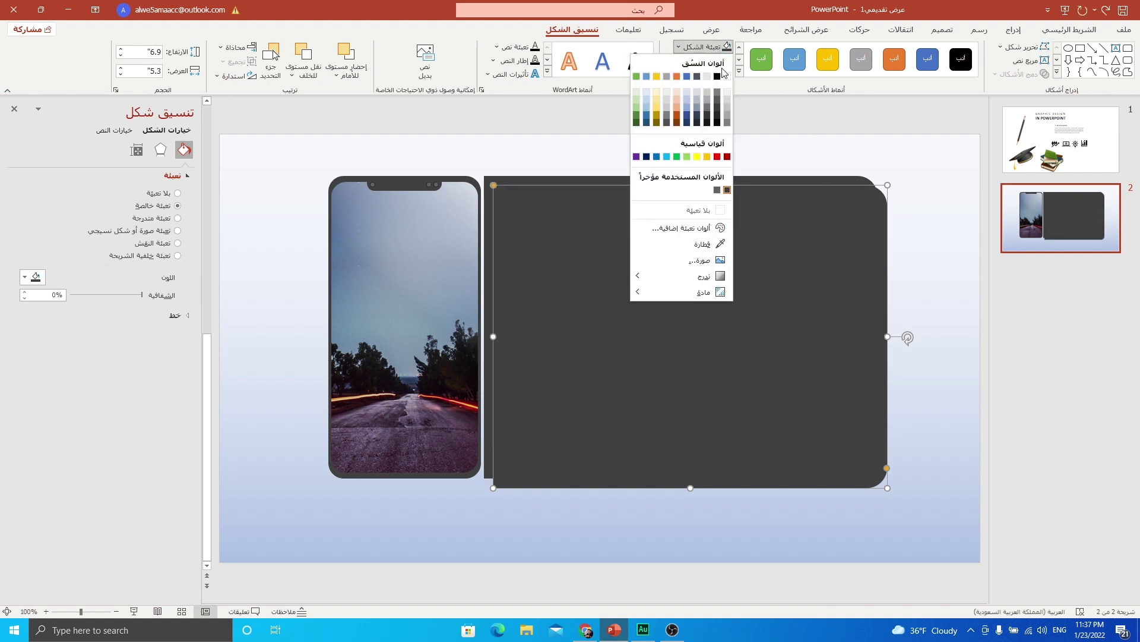
{"action": "left_click", "coordinate": [725, 75]}
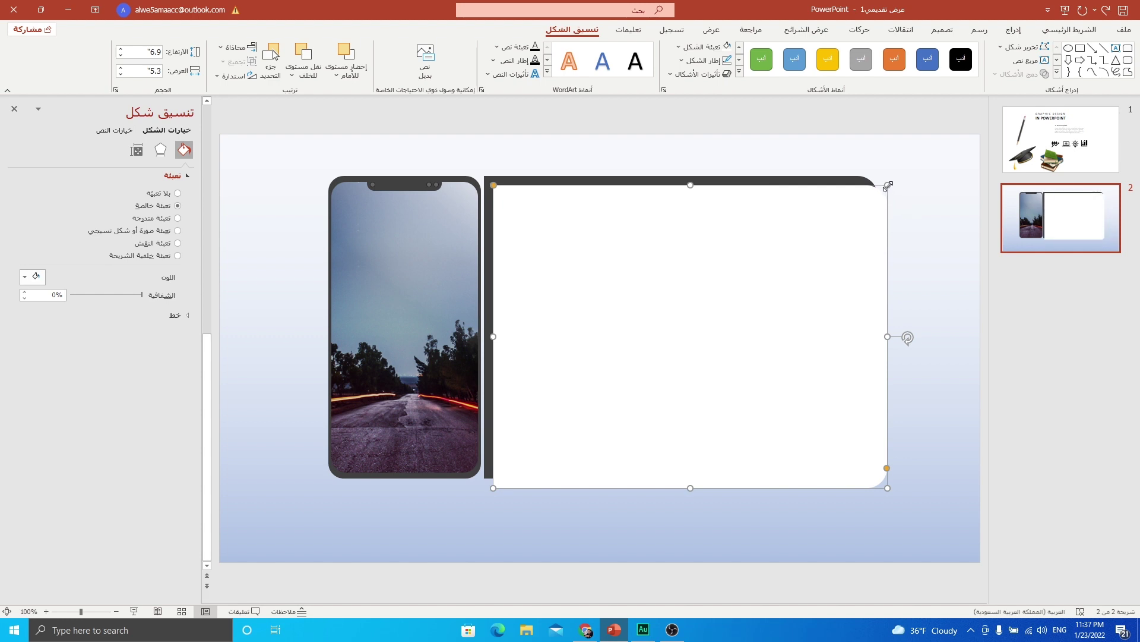
{"action": "left_click_drag", "start_coordinate": [888, 185], "coordinate": [881, 190]}
{"action": "left_click_drag", "start_coordinate": [785, 239], "coordinate": [766, 221]}
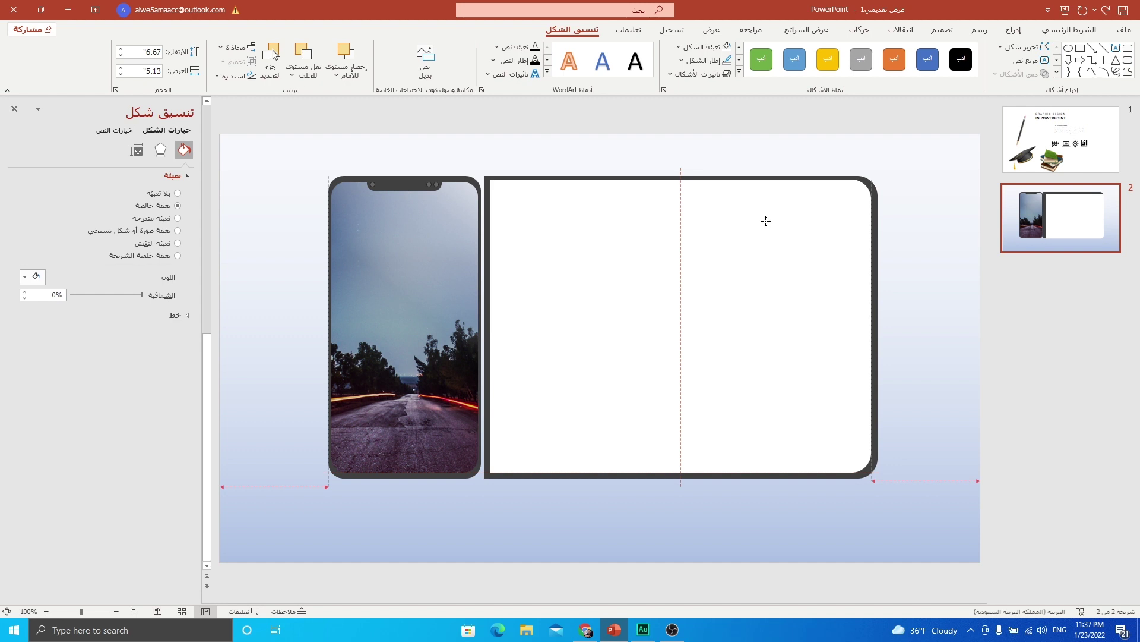
{"action": "left_click_drag", "start_coordinate": [764, 222], "coordinate": [764, 222]}
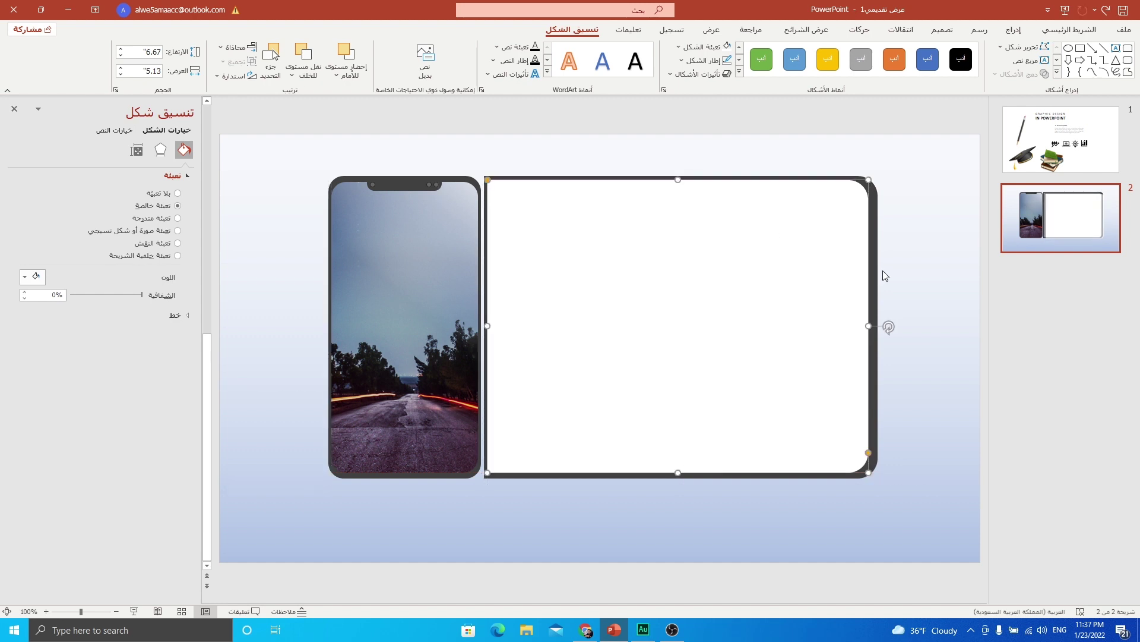
{"action": "left_click", "coordinate": [883, 272]}
{"action": "left_click", "coordinate": [1013, 30]}
Draw a small circle and move it onto the phone's edge
{"action": "left_click", "coordinate": [949, 81]}
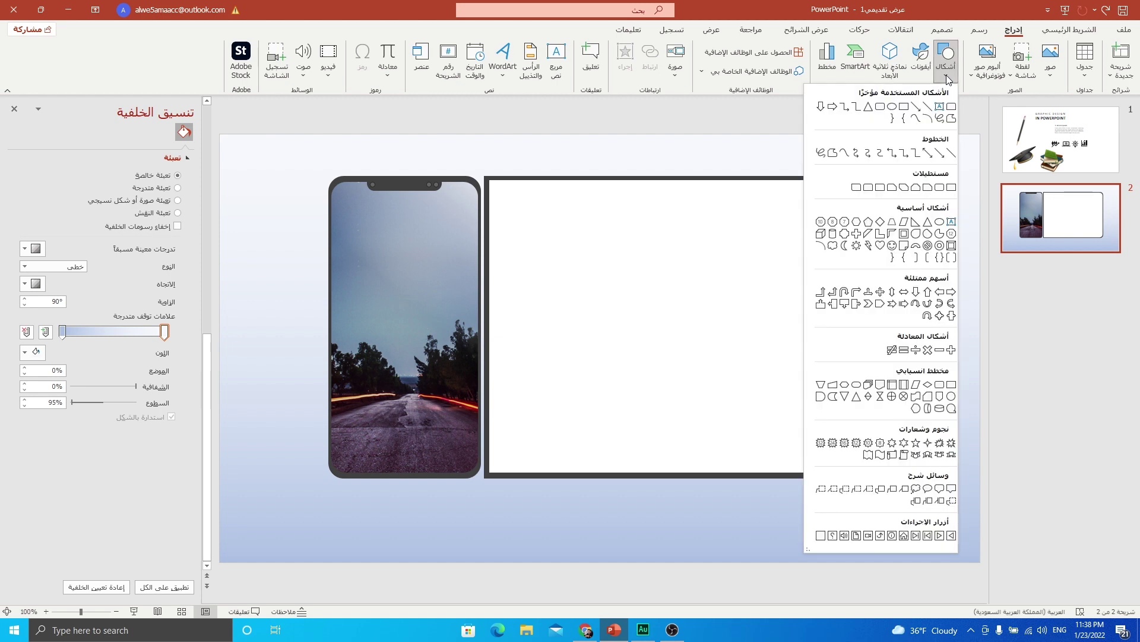
{"action": "left_click", "coordinate": [894, 111]}
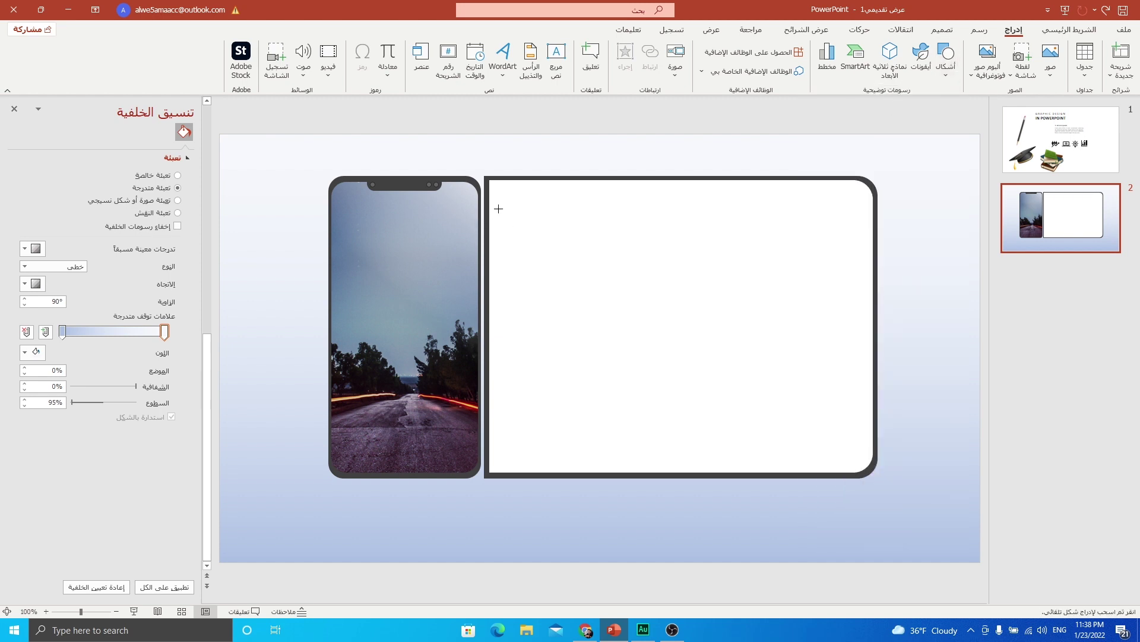
{"action": "left_click_drag", "start_coordinate": [505, 191], "coordinate": [517, 204]}
{"action": "scroll", "coordinate": [504, 212], "scroll_direction": "up", "scroll_amount": 15}
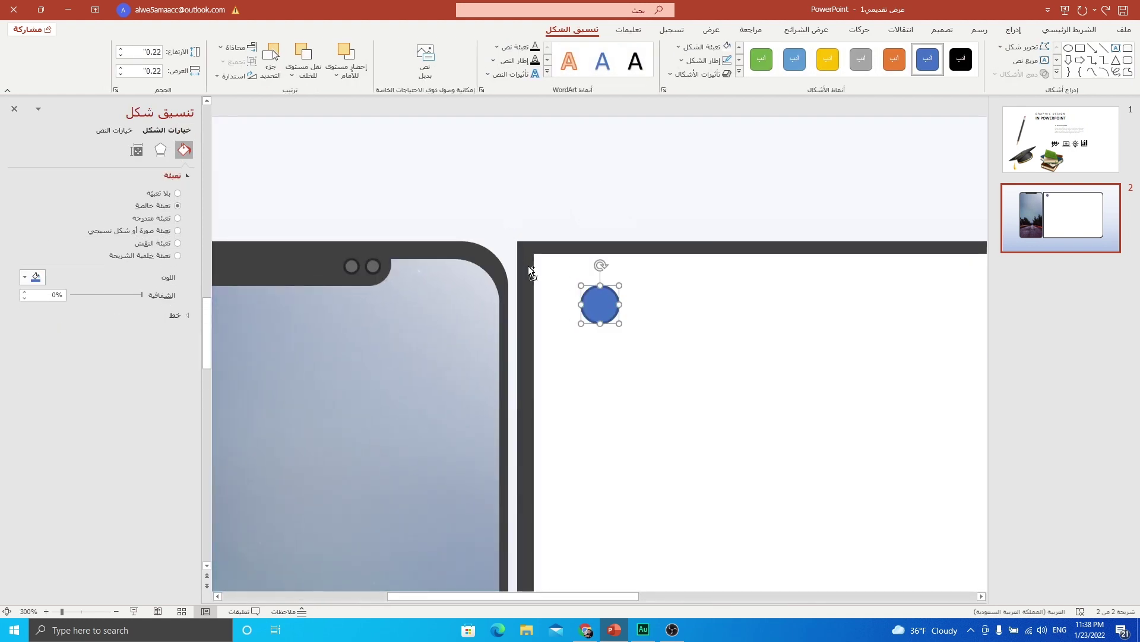
{"action": "left_click_drag", "start_coordinate": [600, 362], "coordinate": [411, 373]}
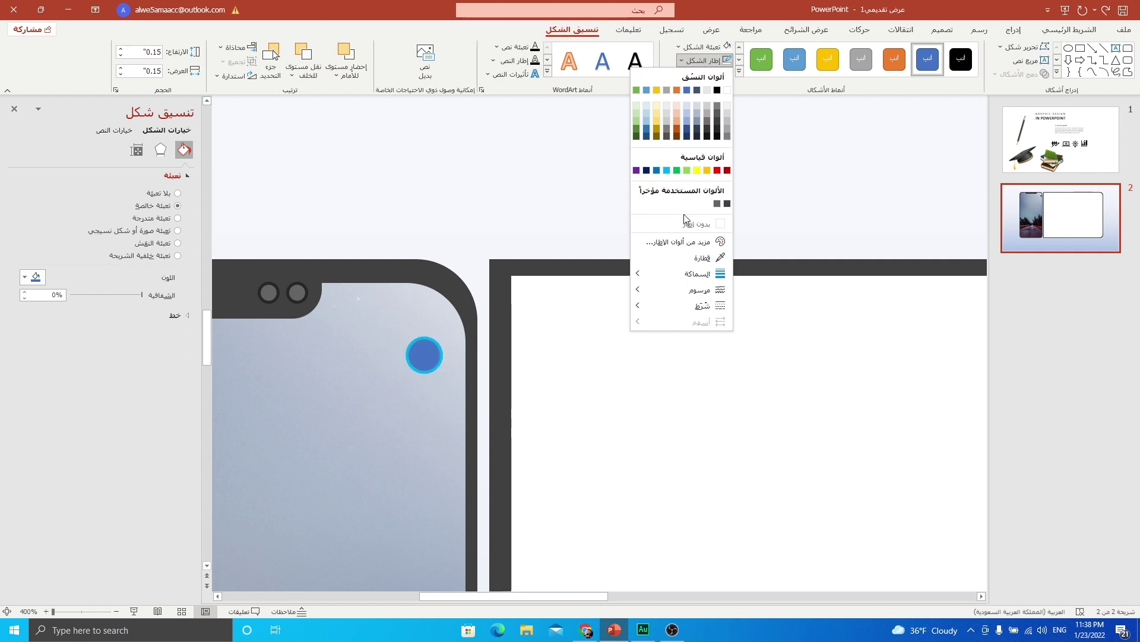
Fill the circle with custom grey #888888
{"action": "left_click", "coordinate": [702, 47]}
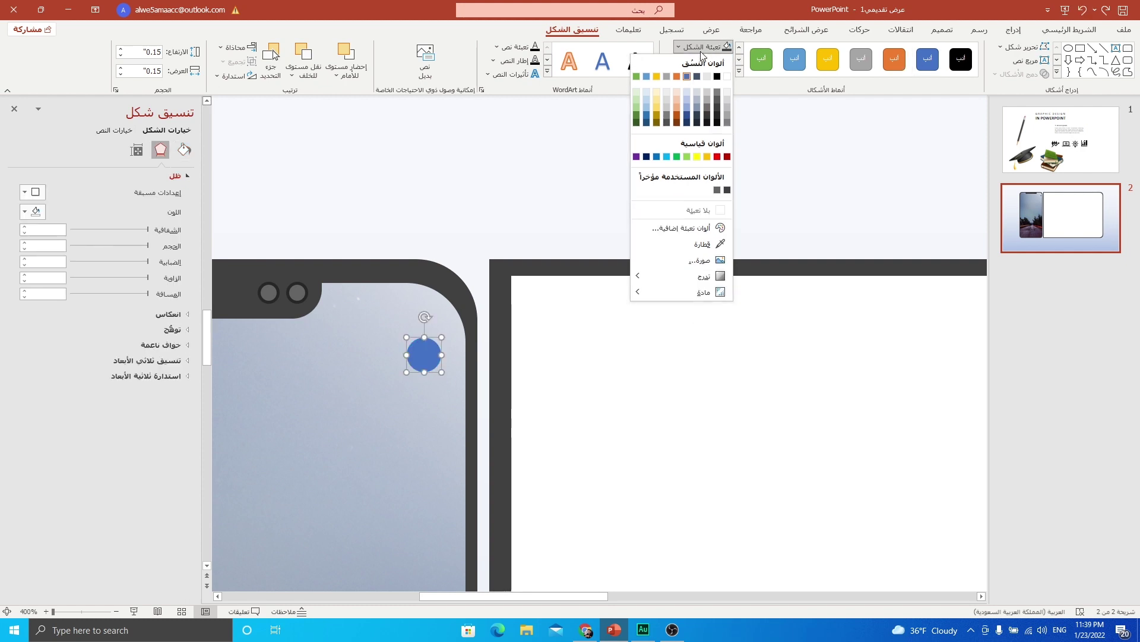
{"action": "left_click", "coordinate": [703, 244]}
{"action": "left_click", "coordinate": [401, 275]}
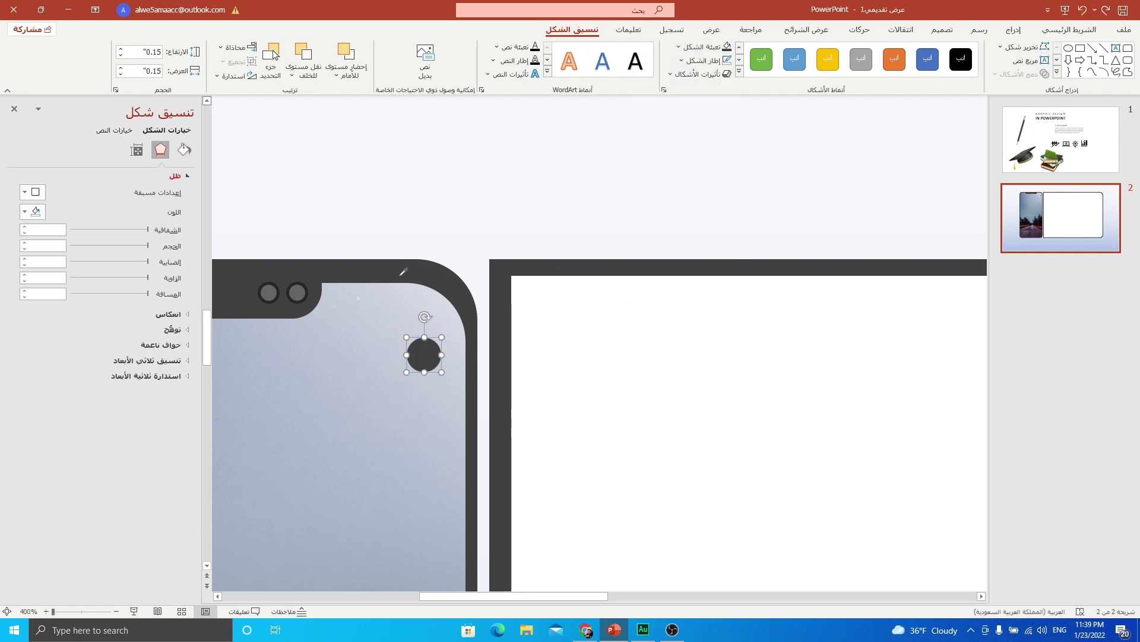
{"action": "left_click", "coordinate": [701, 47]}
{"action": "left_click", "coordinate": [679, 229]}
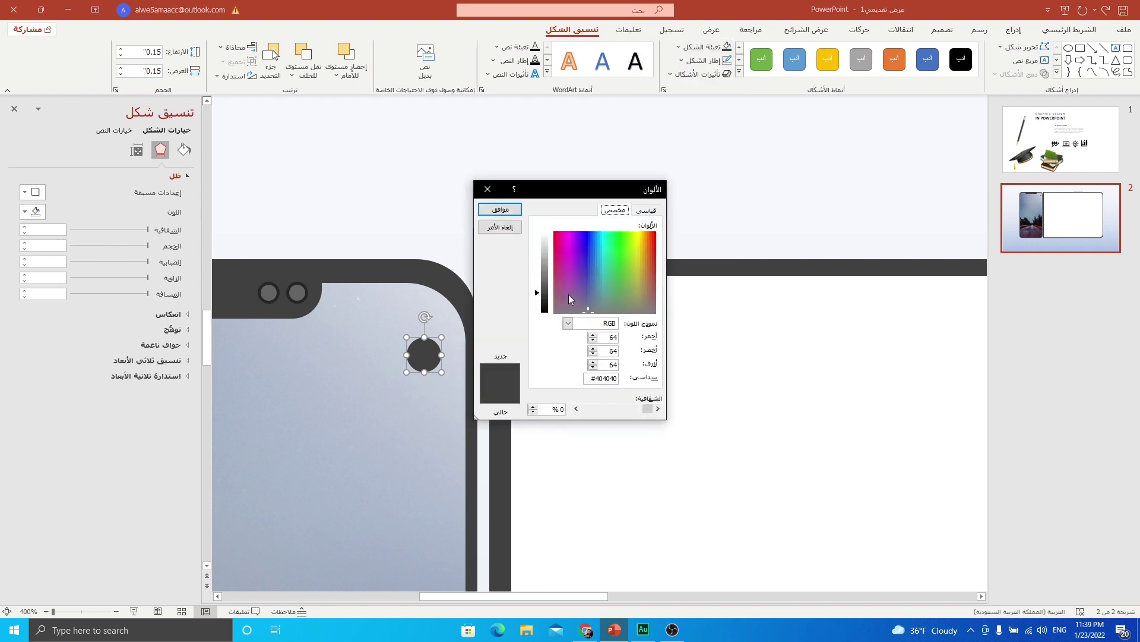
{"action": "left_click_drag", "start_coordinate": [536, 297], "coordinate": [537, 270]}
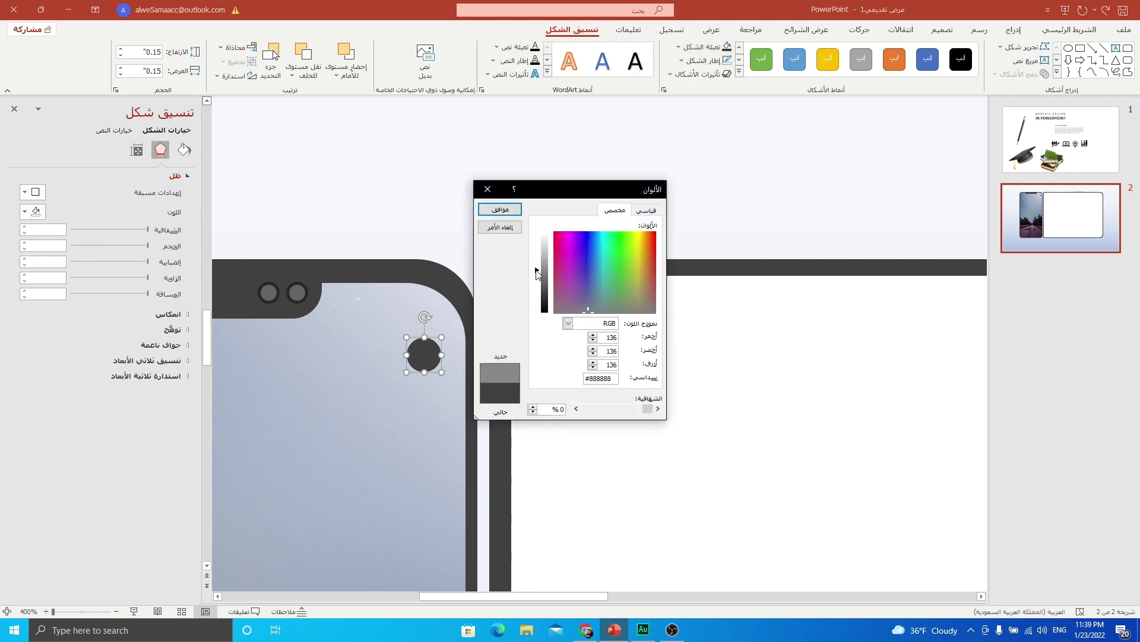
{"action": "left_click", "coordinate": [499, 211]}
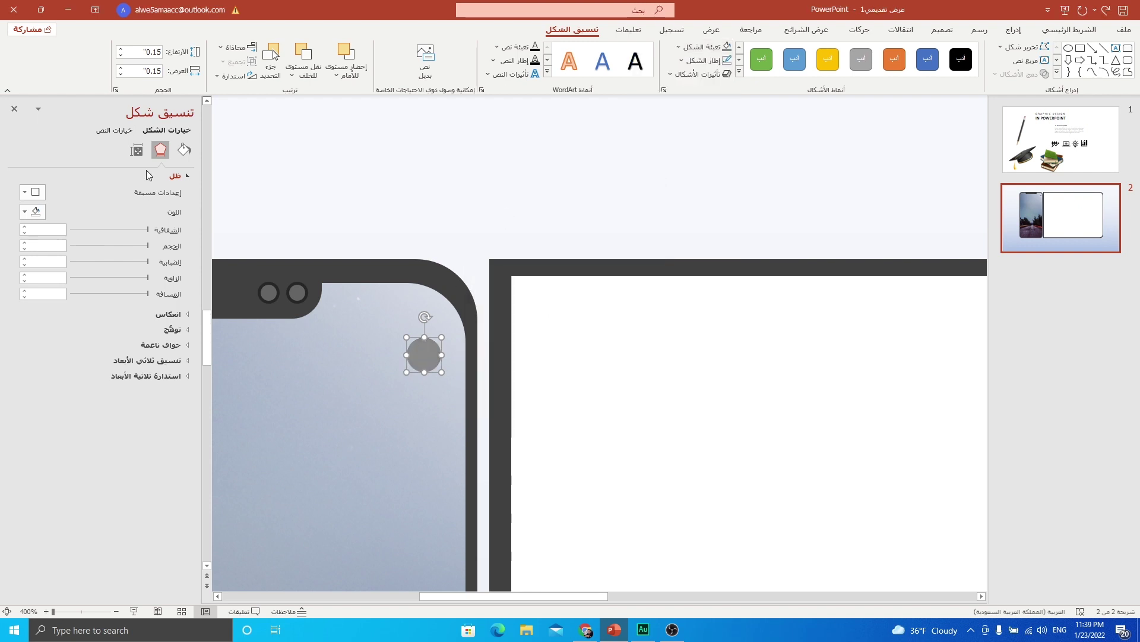
Give the circle an inner shadow with 11% transparency, 2 pt distance and 3 pt blur
{"action": "left_click", "coordinate": [27, 192]}
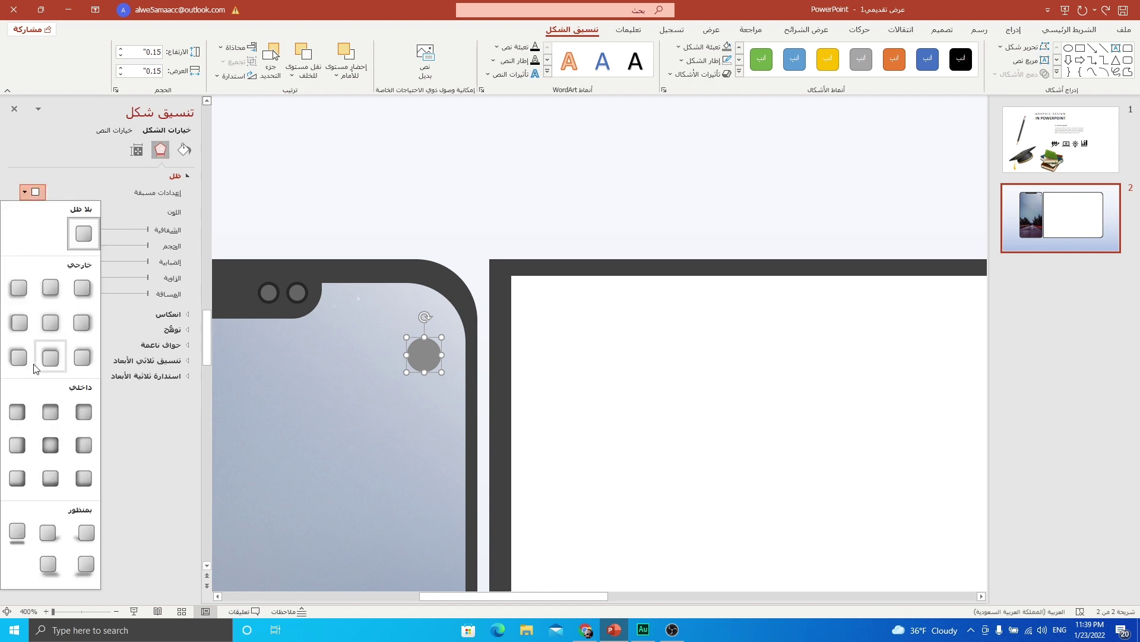
{"action": "left_click", "coordinate": [83, 478]}
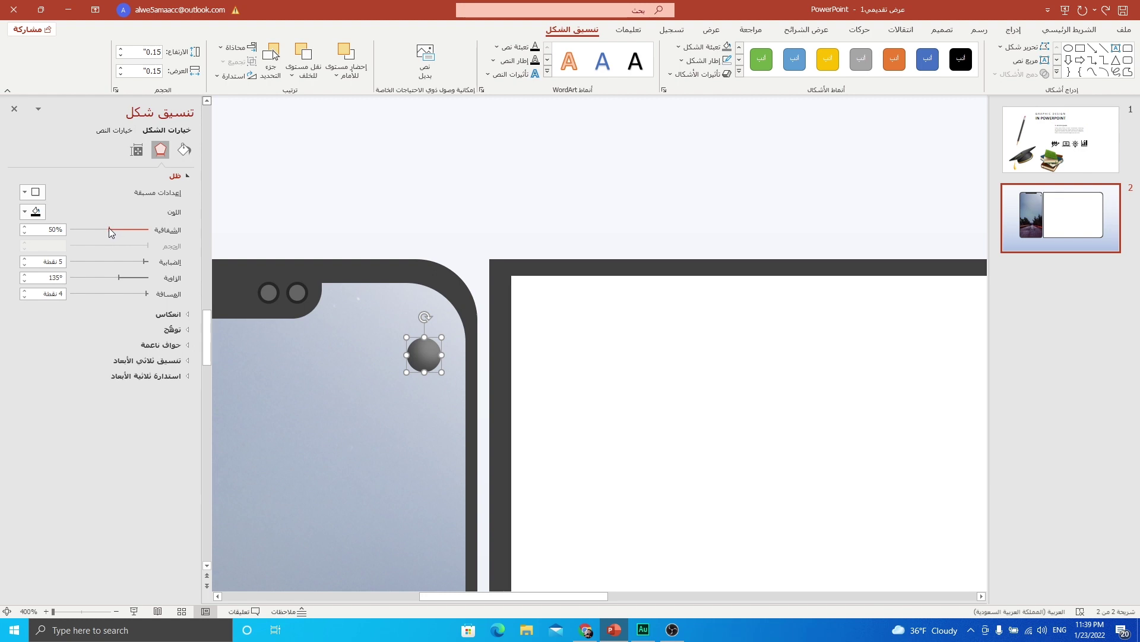
{"action": "left_click_drag", "start_coordinate": [110, 229], "coordinate": [142, 232]}
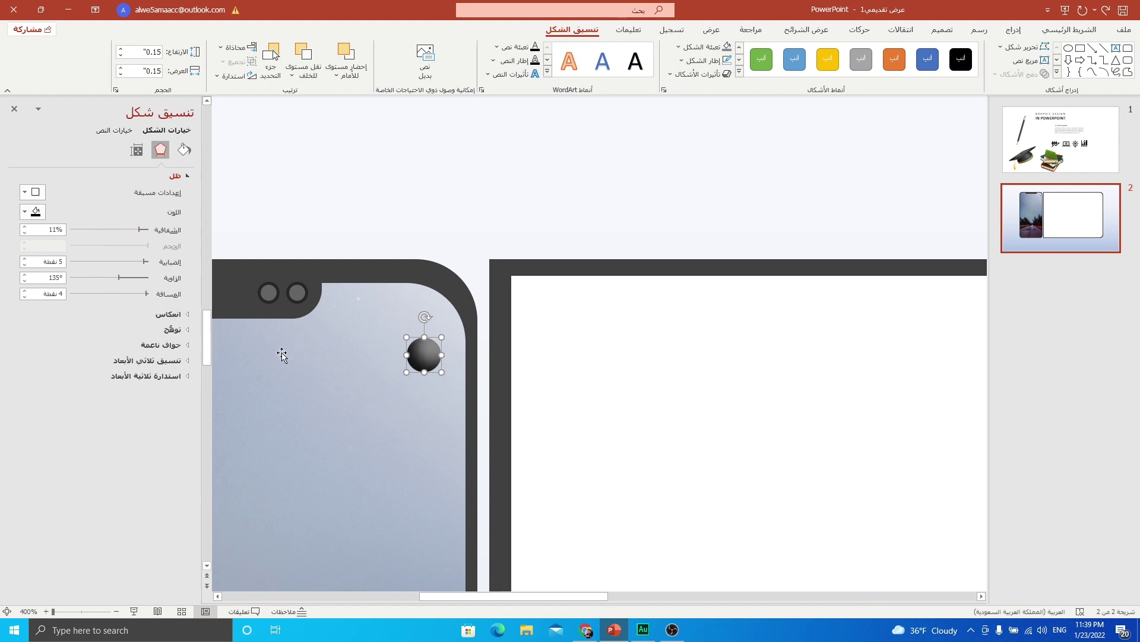
{"action": "left_click", "coordinate": [24, 297]}
{"action": "left_click", "coordinate": [24, 297]}
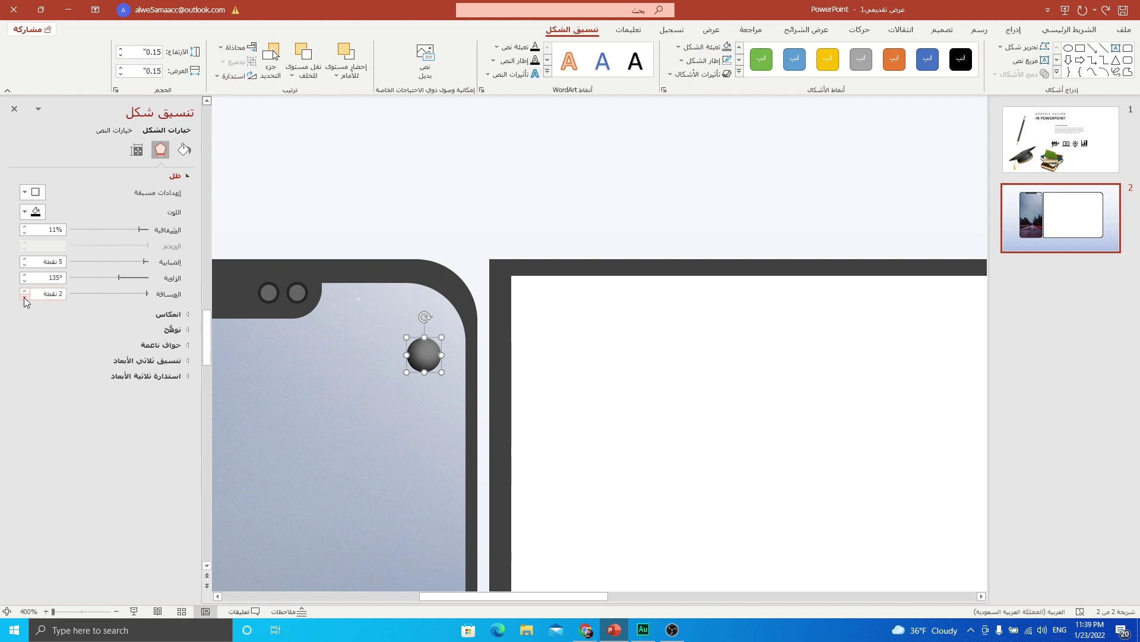
{"action": "left_click", "coordinate": [24, 297]}
{"action": "left_click", "coordinate": [24, 290]}
{"action": "left_click", "coordinate": [24, 265]}
{"action": "left_click", "coordinate": [25, 264]}
{"action": "left_click", "coordinate": [387, 211]}
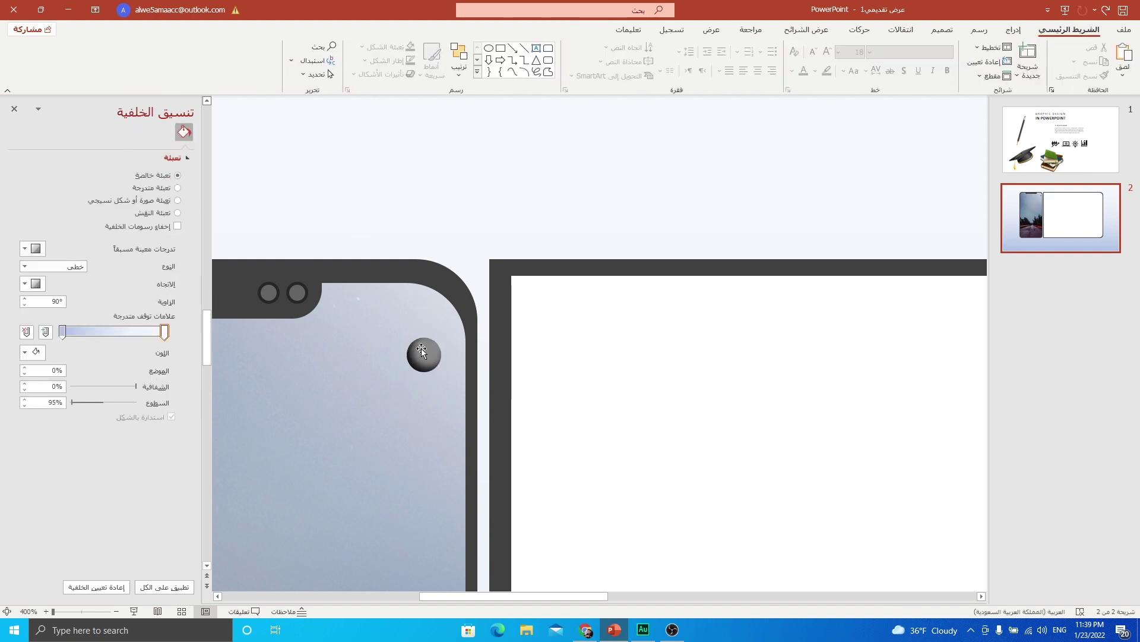
Copy the grey circle onto the notebook frame and flip the copy horizontally
{"action": "left_click", "coordinate": [422, 349]}
{"action": "left_click_drag", "start_coordinate": [422, 349], "coordinate": [538, 355]}
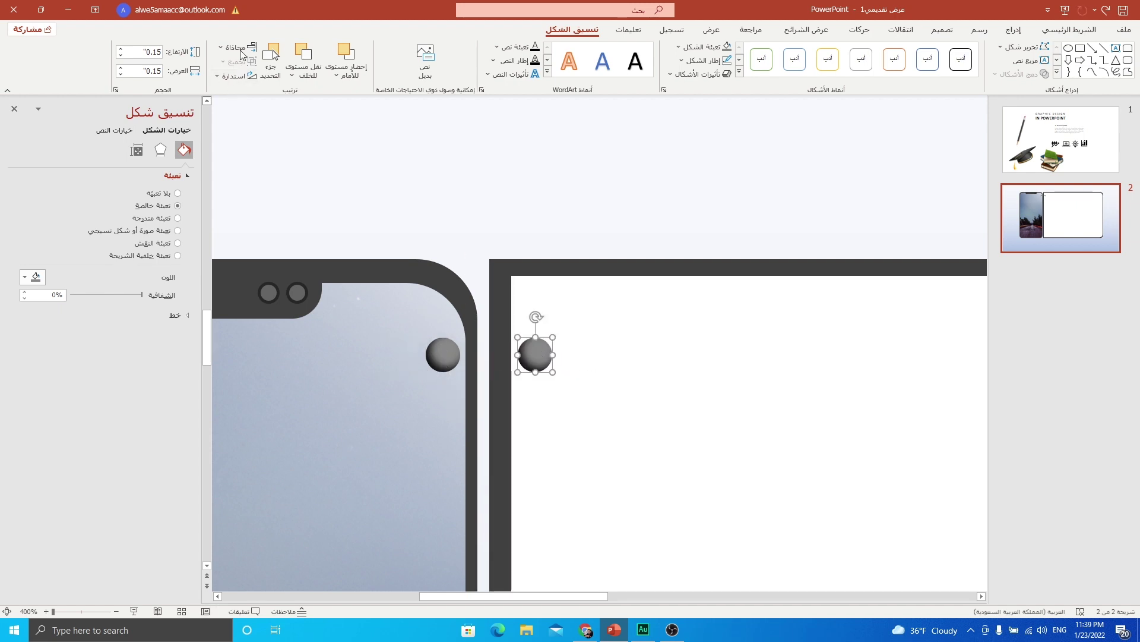
{"action": "left_click", "coordinate": [223, 77]}
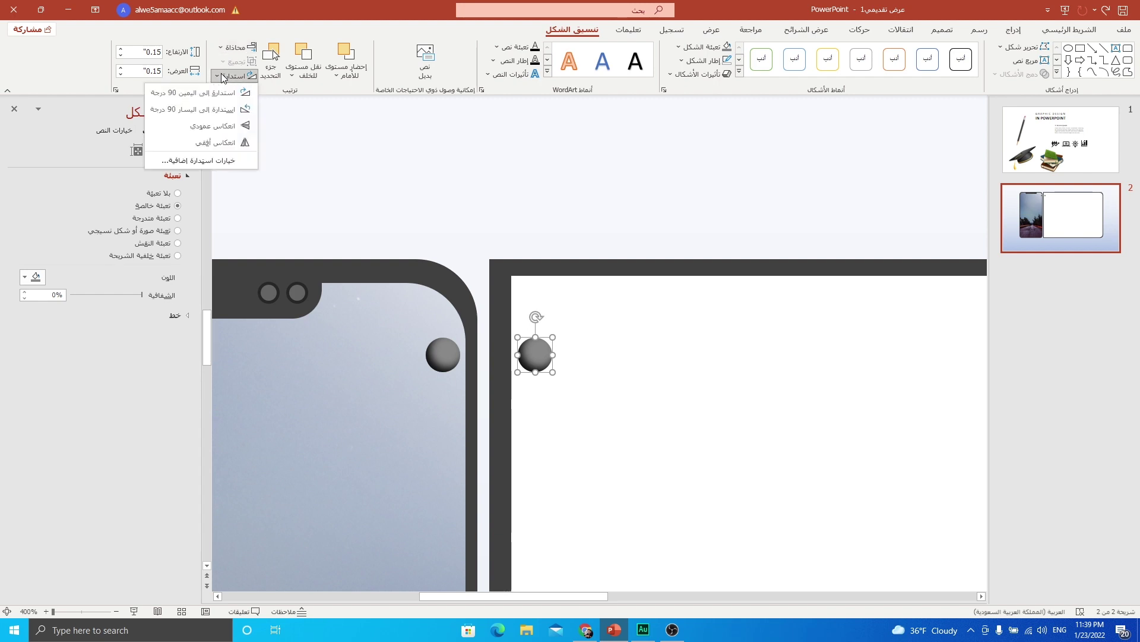
{"action": "left_click", "coordinate": [202, 145]}
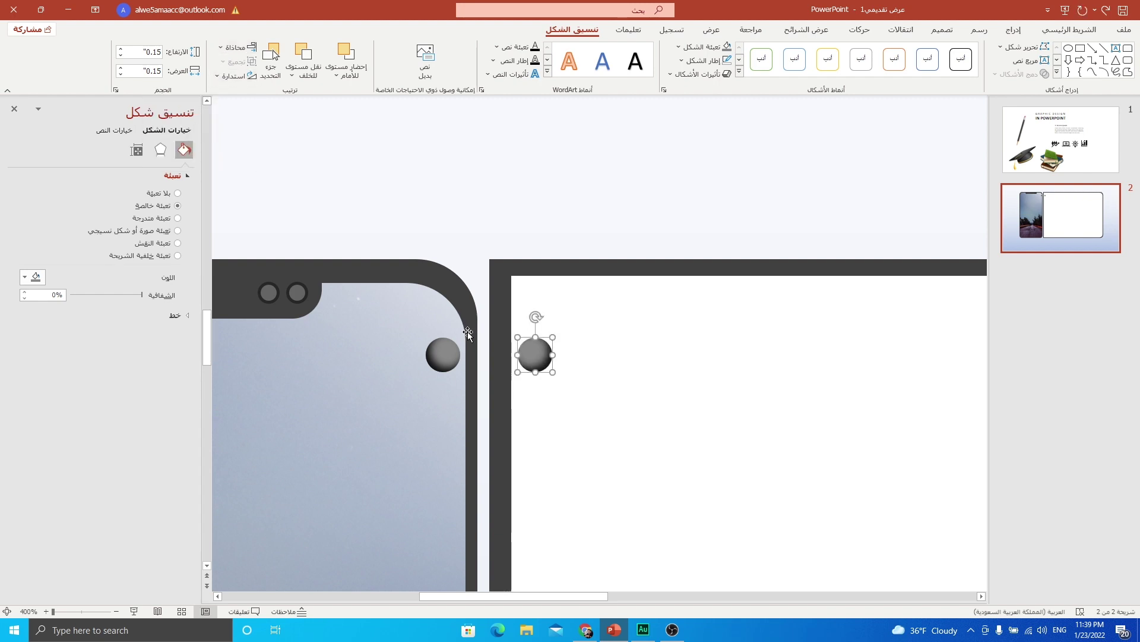
Draw a thin rectangle bar between the two circles with no outline
{"action": "left_click", "coordinate": [1014, 33]}
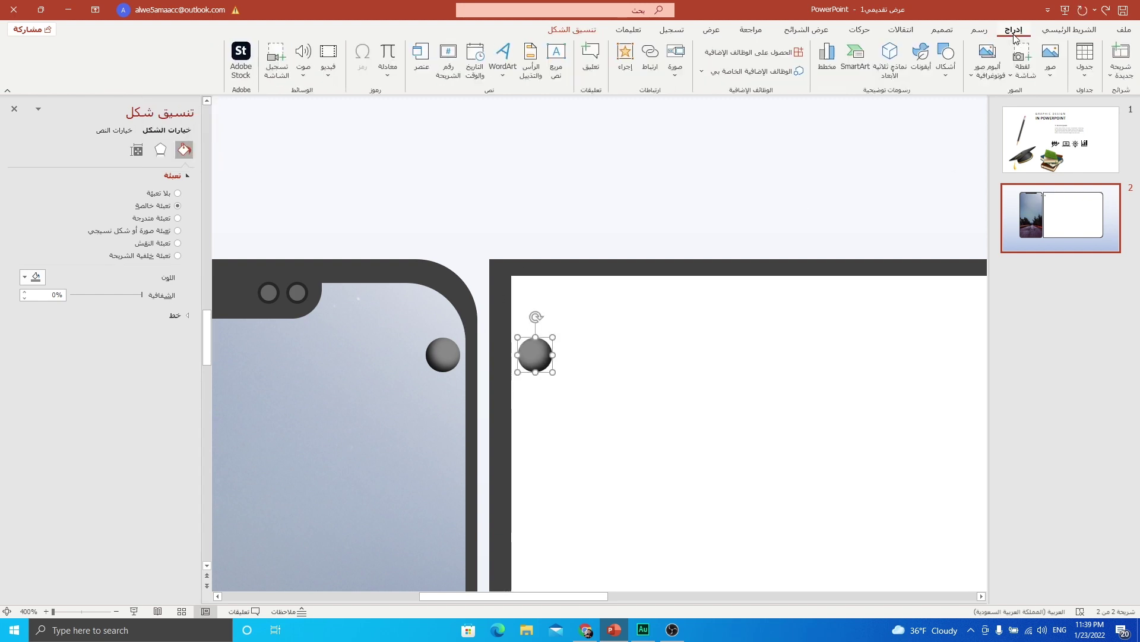
{"action": "left_click", "coordinate": [948, 75]}
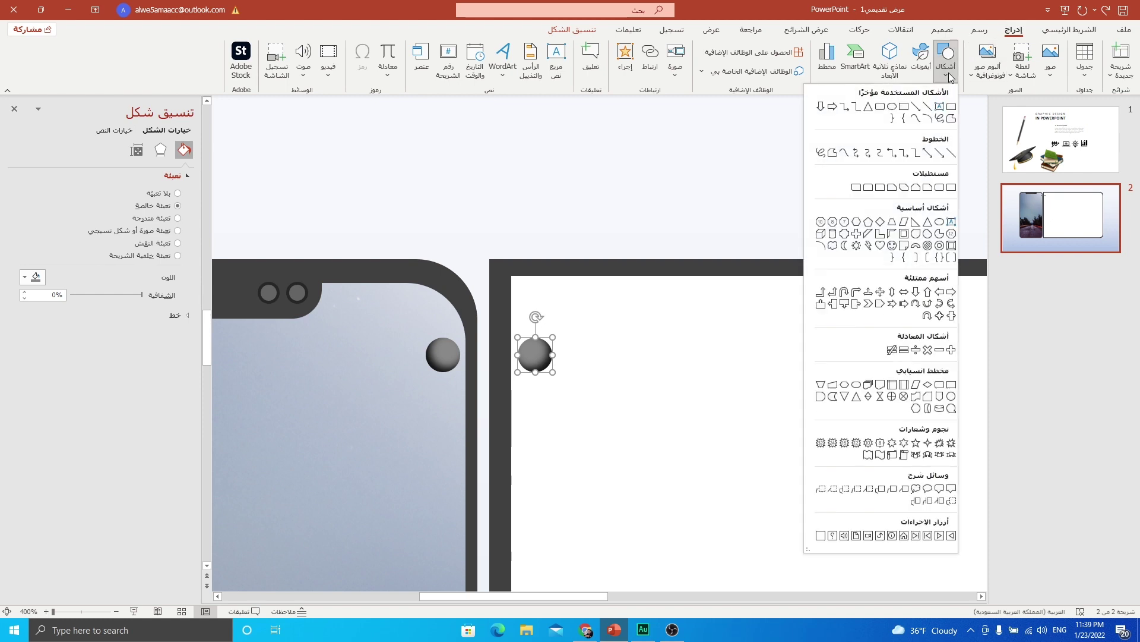
{"action": "left_click", "coordinate": [903, 106]}
{"action": "left_click_drag", "start_coordinate": [442, 350], "coordinate": [502, 354]}
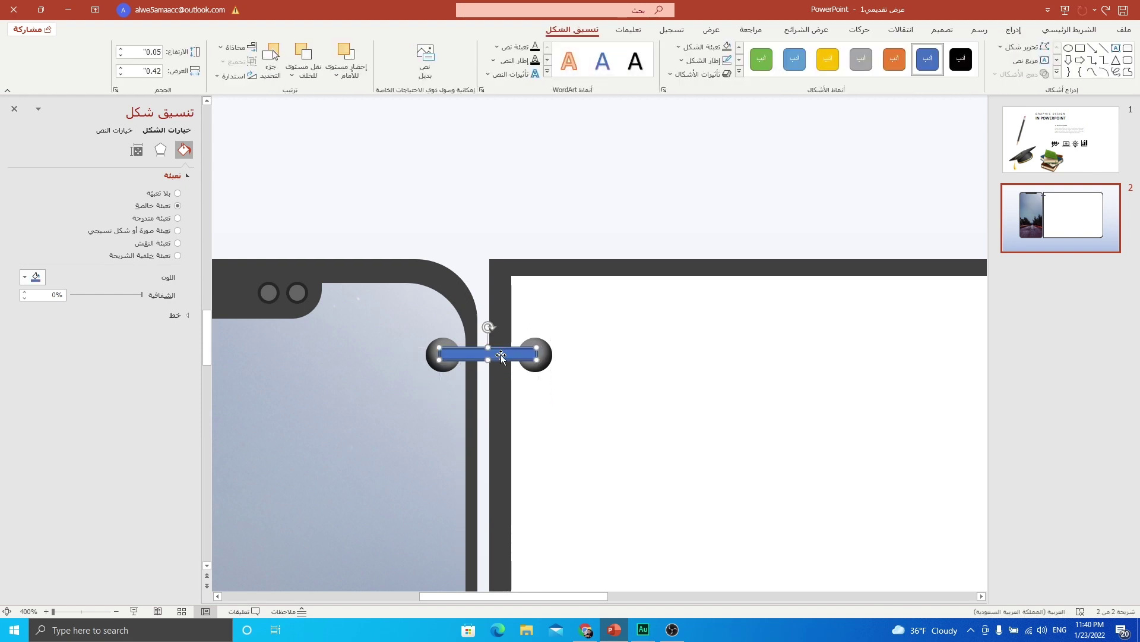
{"action": "left_click", "coordinate": [704, 61]}
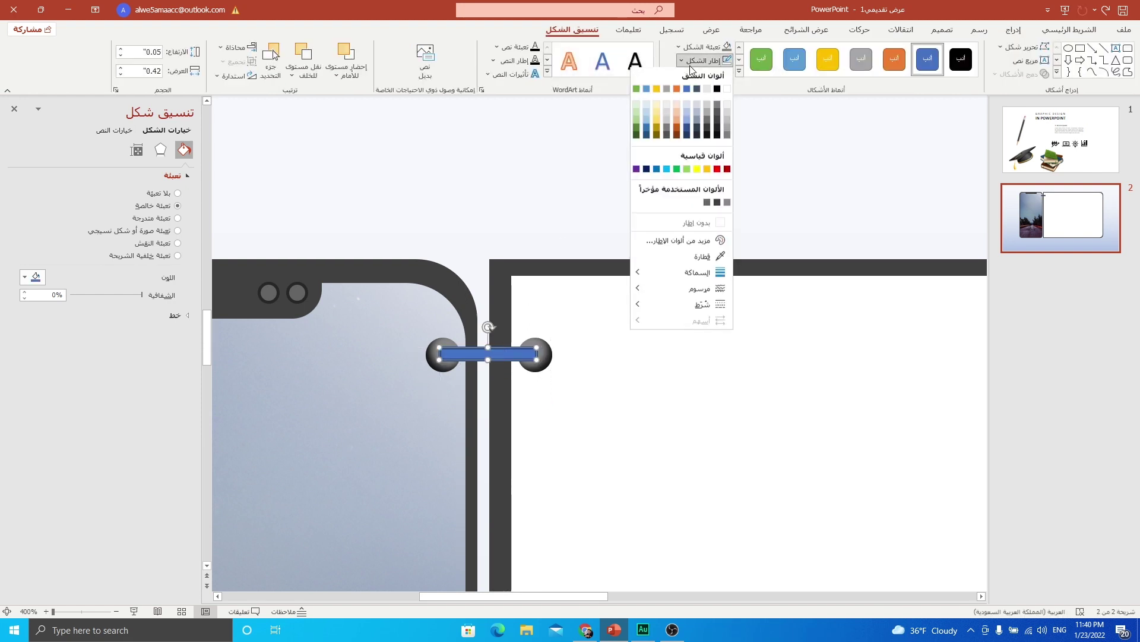
{"action": "left_click", "coordinate": [692, 224]}
Give the bar a horizontal 0° gradient fill with dark grey end stops
{"action": "left_click", "coordinate": [159, 221]}
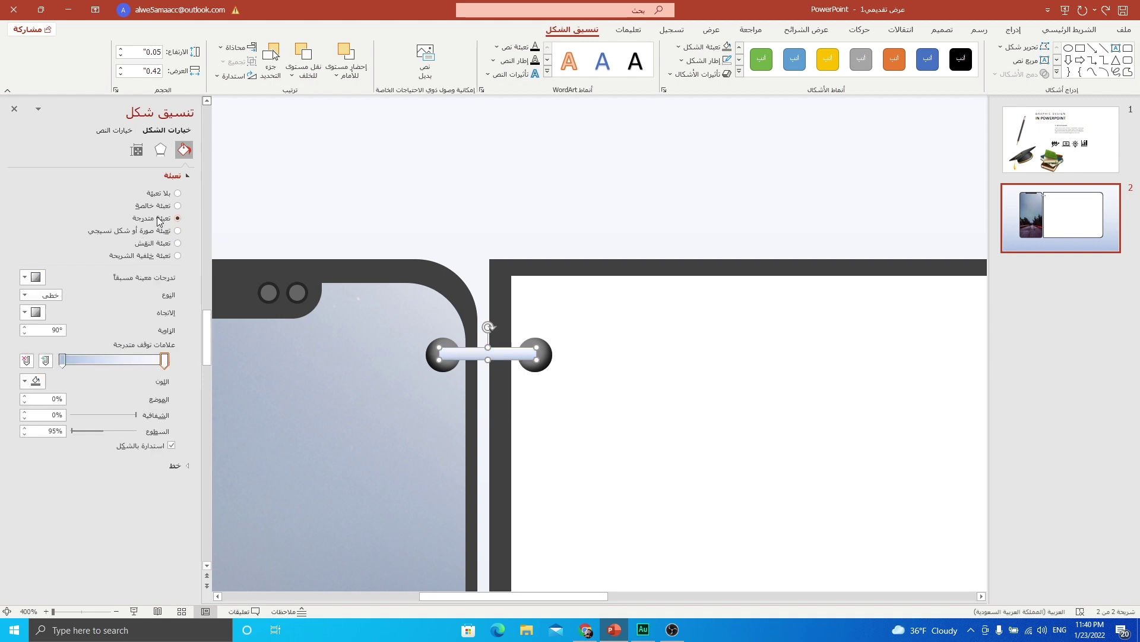
{"action": "left_click", "coordinate": [29, 312]}
{"action": "left_click", "coordinate": [42, 328]}
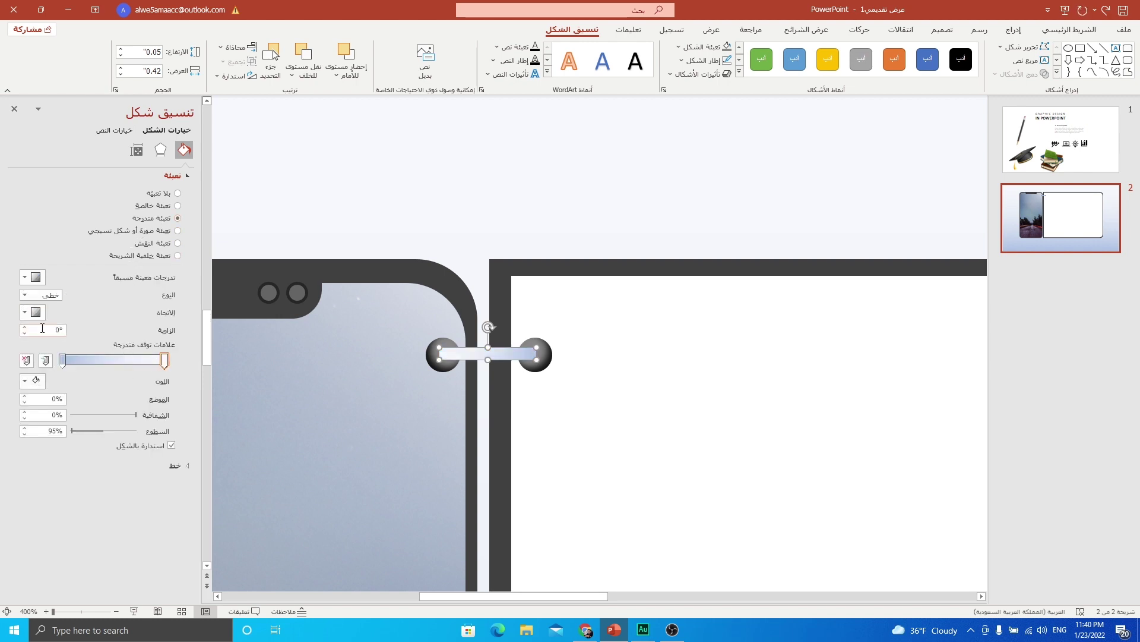
{"action": "left_click", "coordinate": [63, 359]}
{"action": "left_click", "coordinate": [25, 382]}
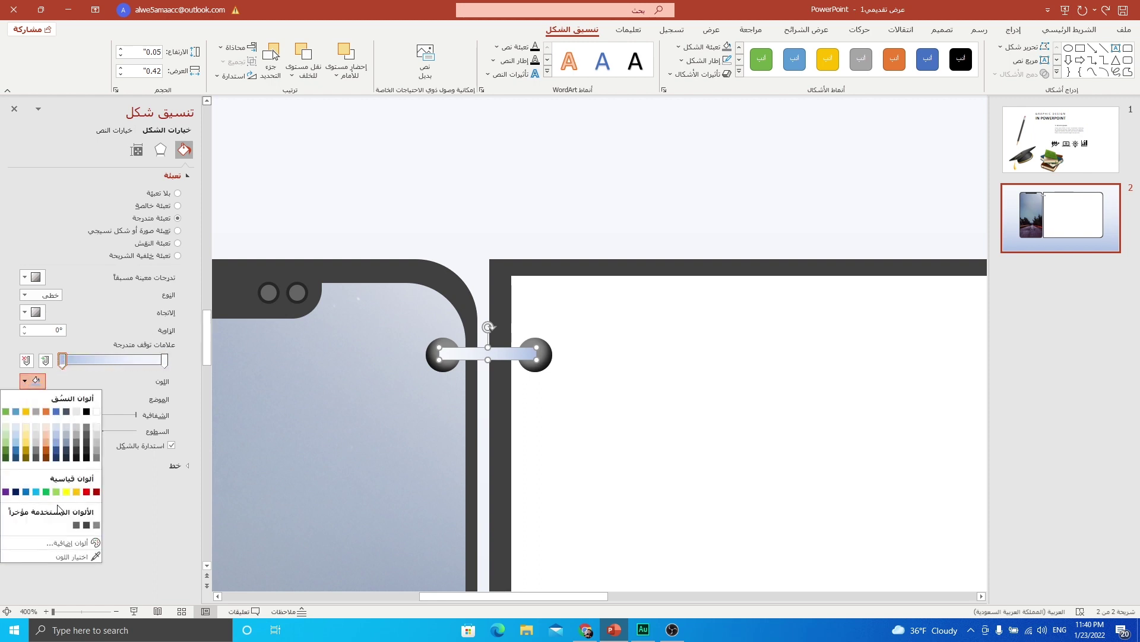
{"action": "left_click", "coordinate": [87, 443]}
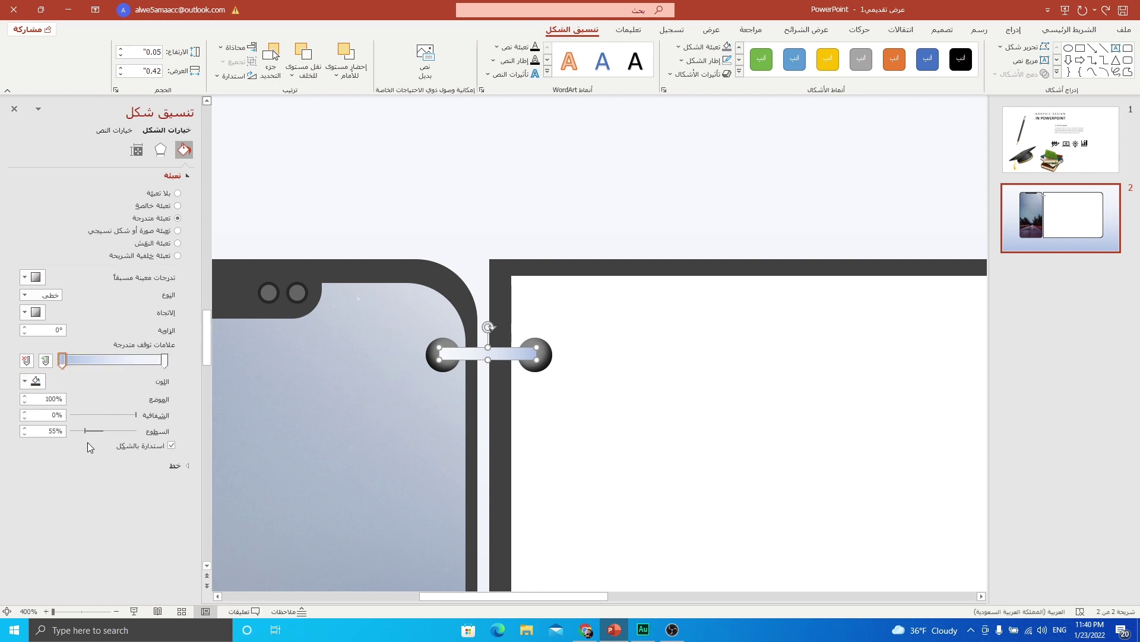
{"action": "left_click", "coordinate": [165, 360]}
{"action": "left_click", "coordinate": [25, 381]}
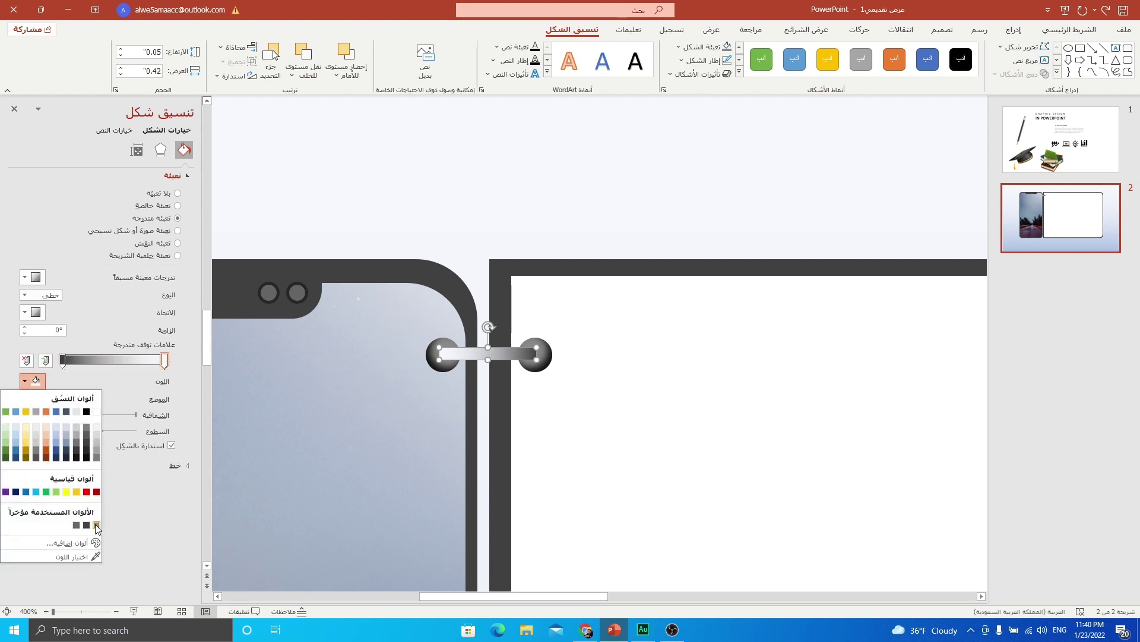
{"action": "left_click", "coordinate": [97, 525]}
Add two white gradient stops, one at 27%, and select the bar with both circles
{"action": "left_click", "coordinate": [137, 360]}
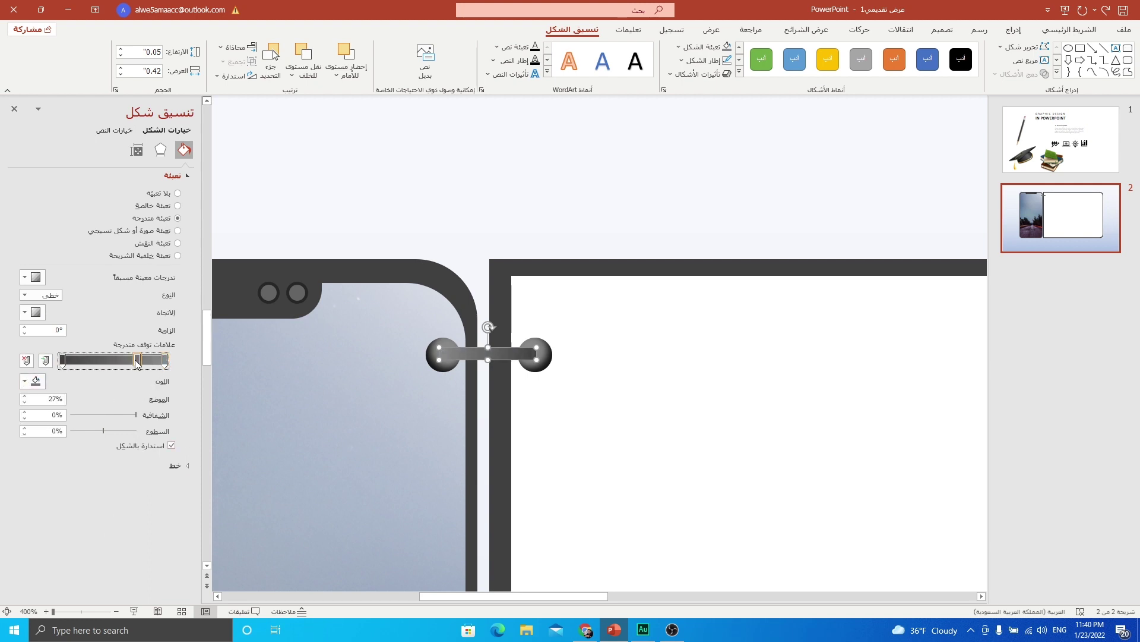
{"action": "left_click", "coordinate": [40, 381]}
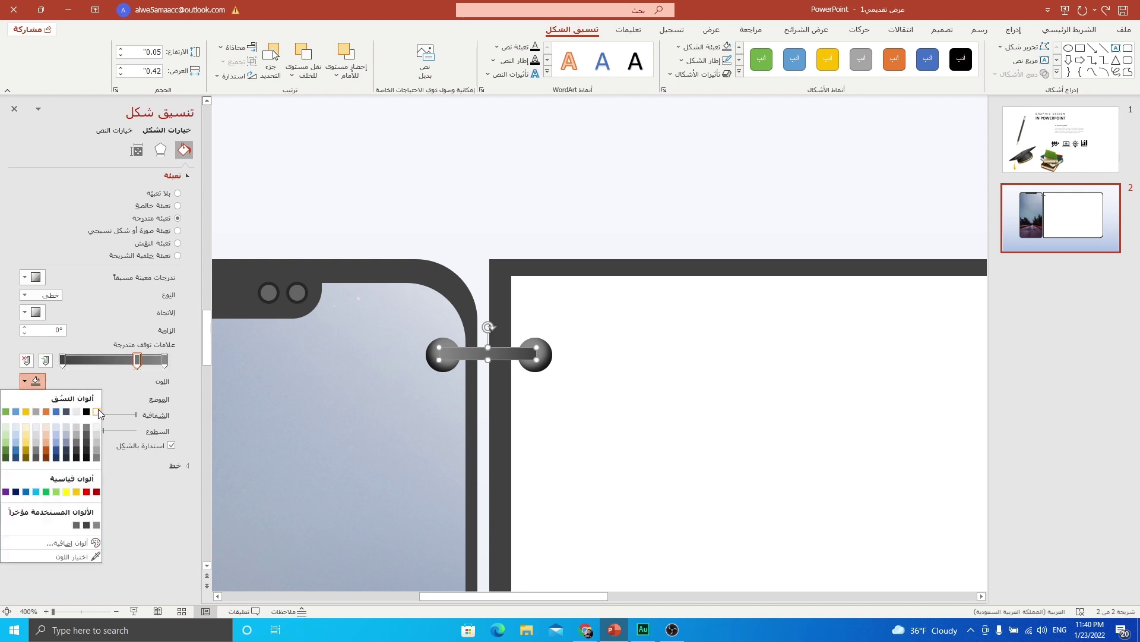
{"action": "left_click", "coordinate": [97, 411]}
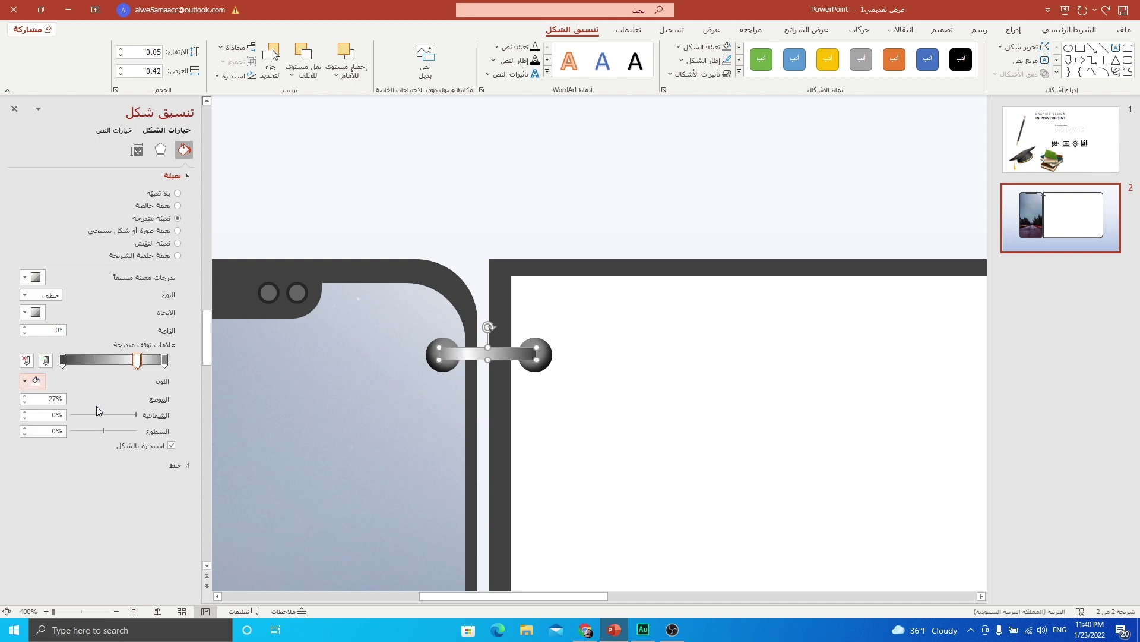
{"action": "left_click", "coordinate": [97, 360]}
{"action": "left_click", "coordinate": [34, 381]}
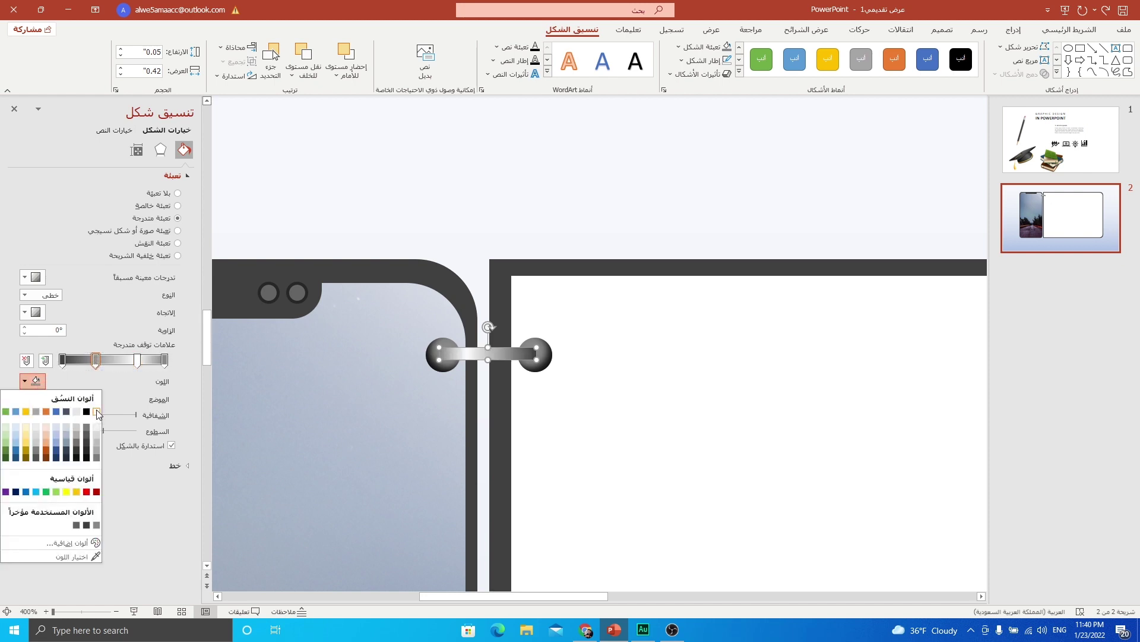
{"action": "left_click", "coordinate": [99, 414]}
{"action": "left_click_drag", "start_coordinate": [475, 182], "coordinate": [695, 382]}
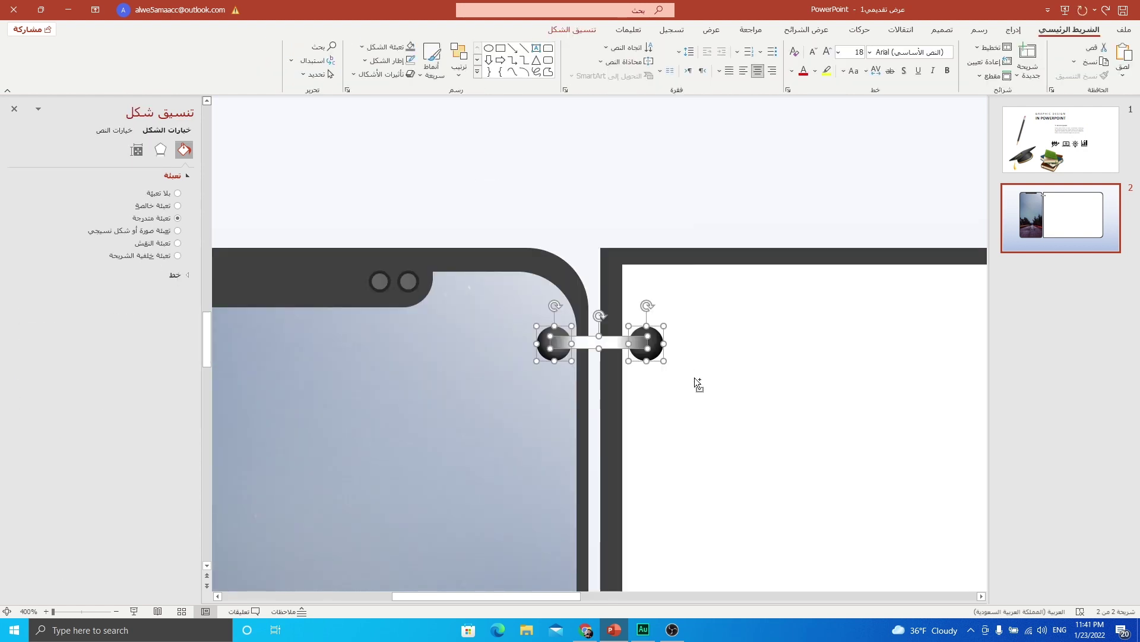
Group the hinge and duplicate it down the spine into eleven rings, then return to slide 1
{"action": "key", "text": "ctrl+g"}
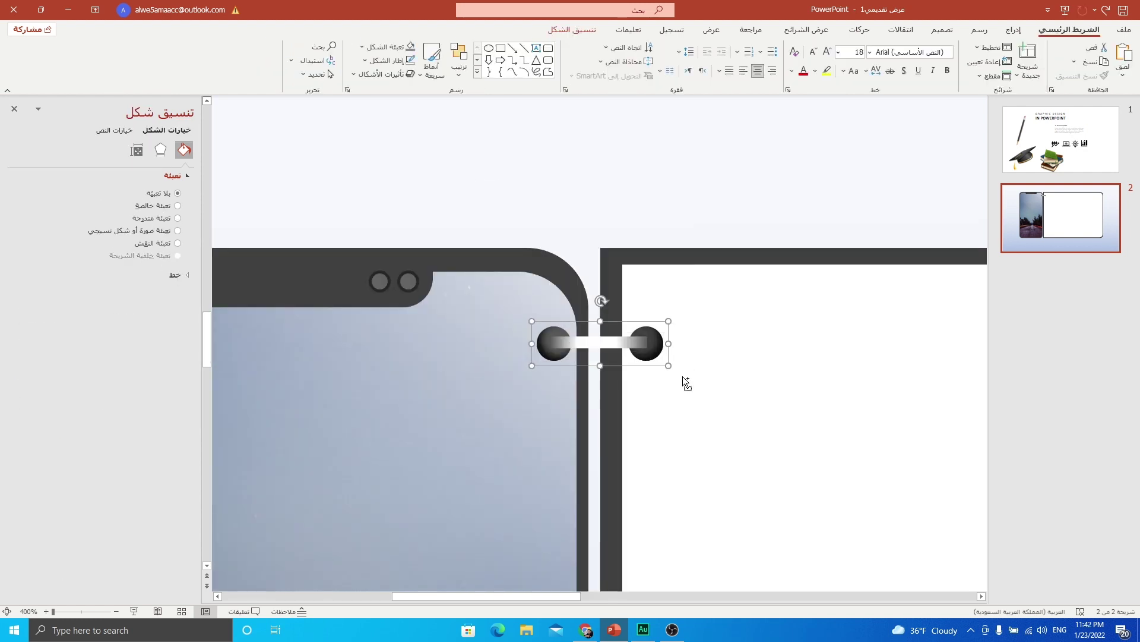
{"action": "key", "text": "ctrl+d"}
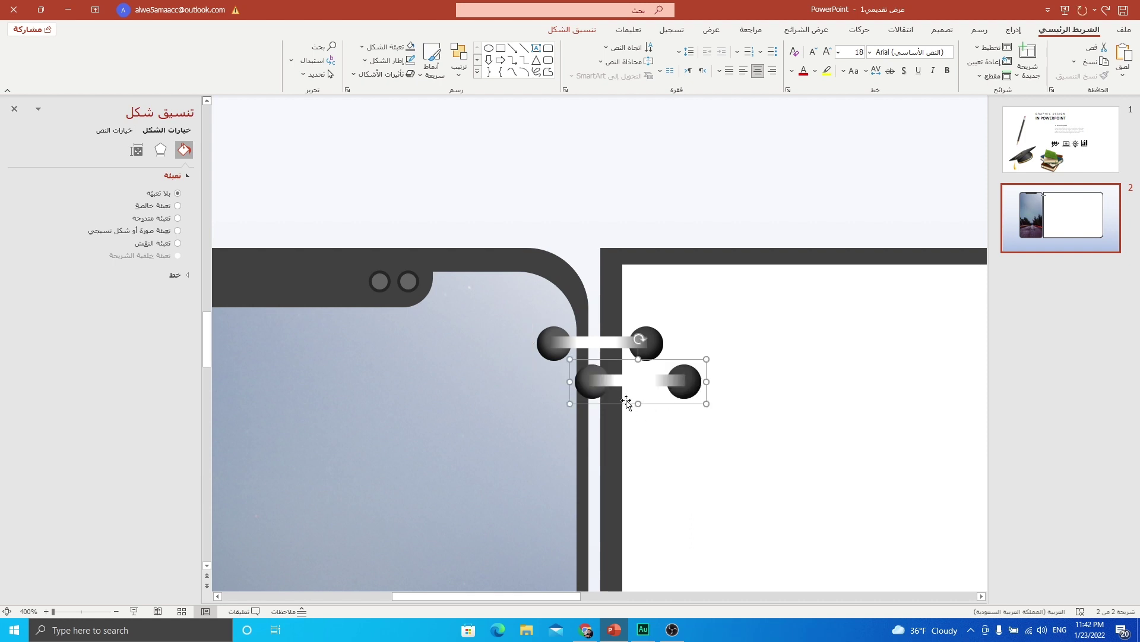
{"action": "left_click_drag", "start_coordinate": [672, 405], "coordinate": [637, 469]}
{"action": "scroll", "coordinate": [650, 447], "scroll_direction": "down", "scroll_amount": 5}
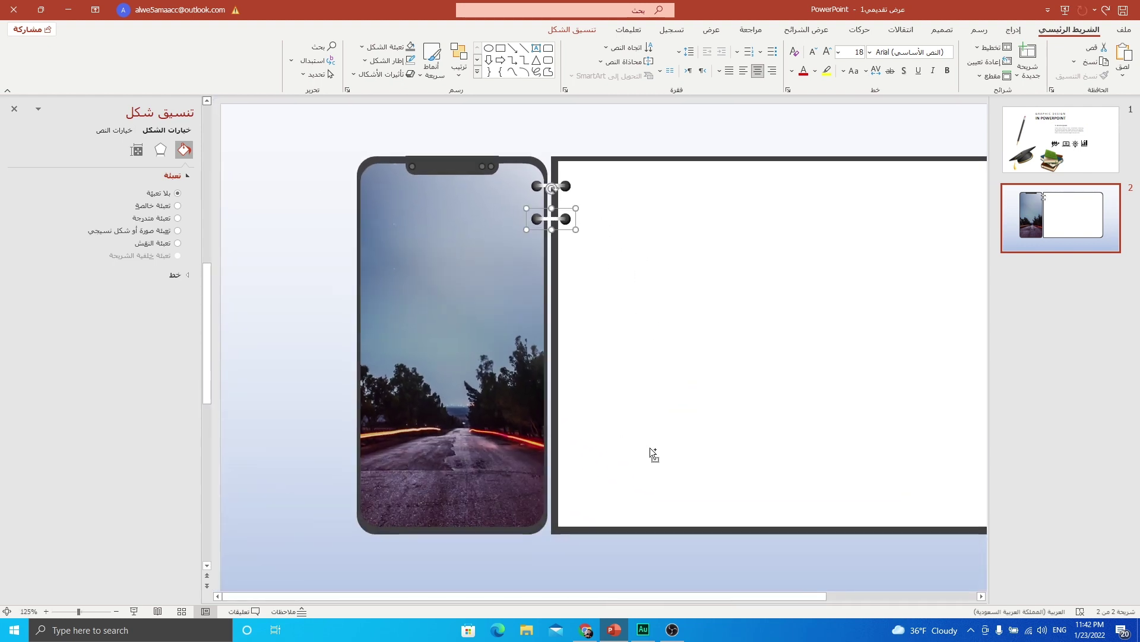
{"action": "key", "text": "ctrl+d"}
{"action": "key", "text": "ctrl+d"}
{"action": "key", "text": "ctrl+d"}
{"action": "key", "text": "ctrl+d"}
{"action": "key", "text": "ctrl+d"}
{"action": "key", "text": "ctrl+d"}
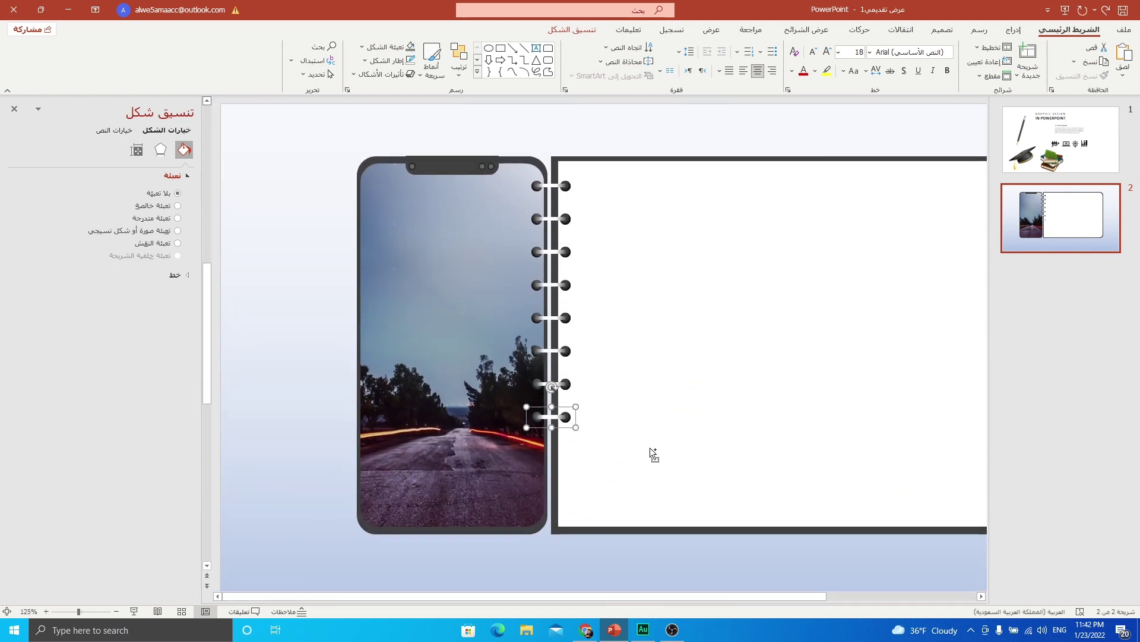
{"action": "key", "text": "ctrl+d"}
{"action": "key", "text": "ctrl+d"}
{"action": "key", "text": "ctrl+d"}
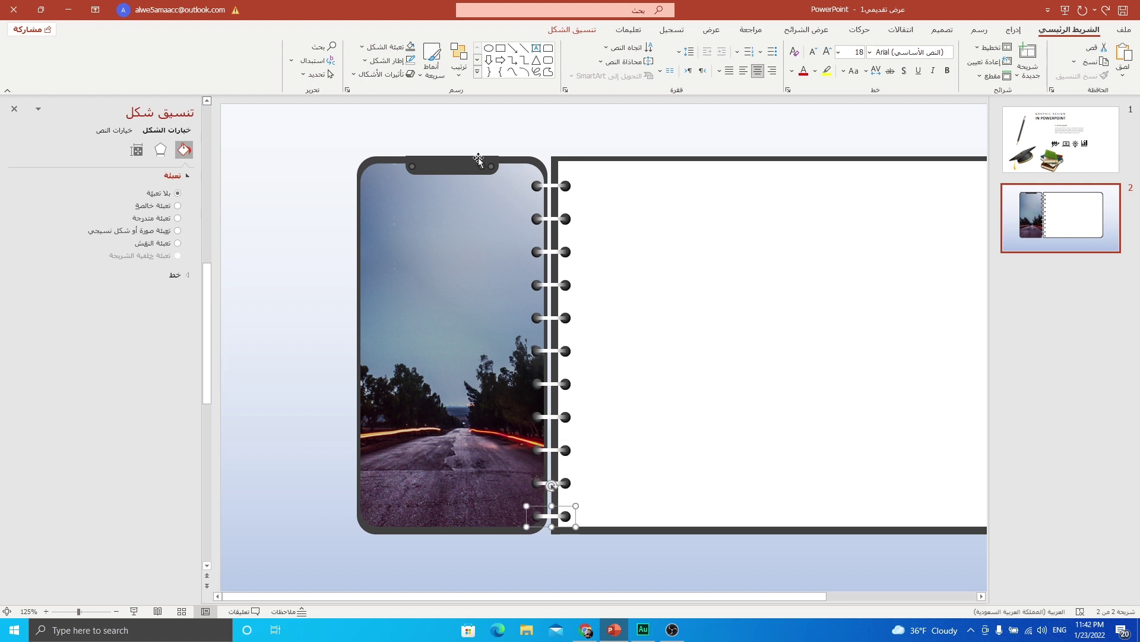
{"action": "left_click", "coordinate": [498, 132]}
{"action": "scroll", "coordinate": [735, 315], "scroll_direction": "down", "scroll_amount": 2}
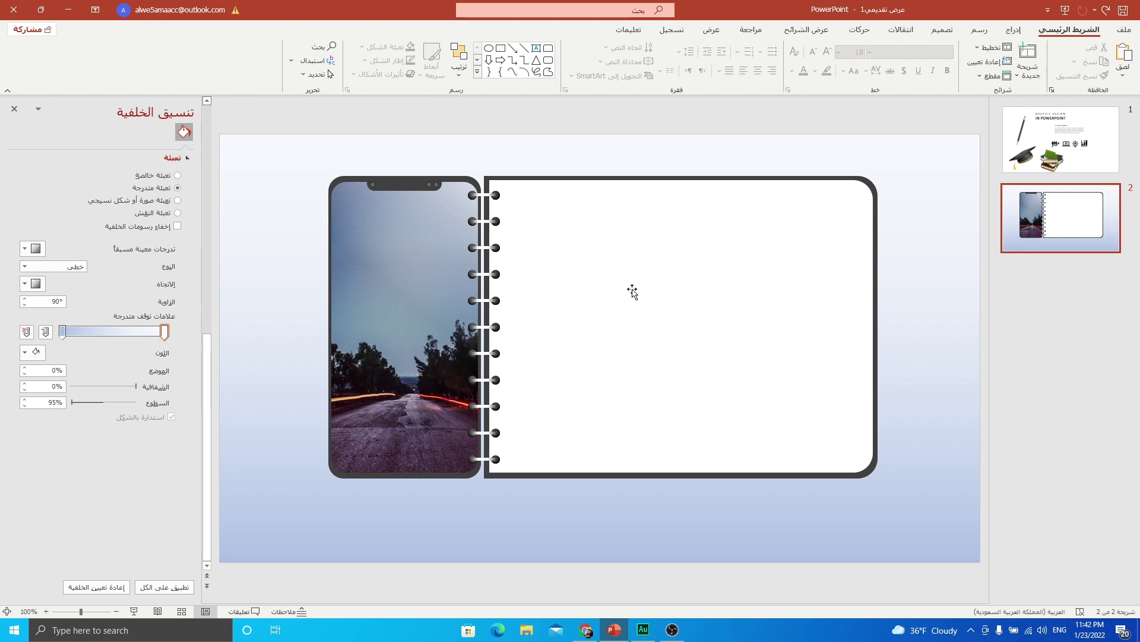
{"action": "left_click", "coordinate": [1083, 150]}
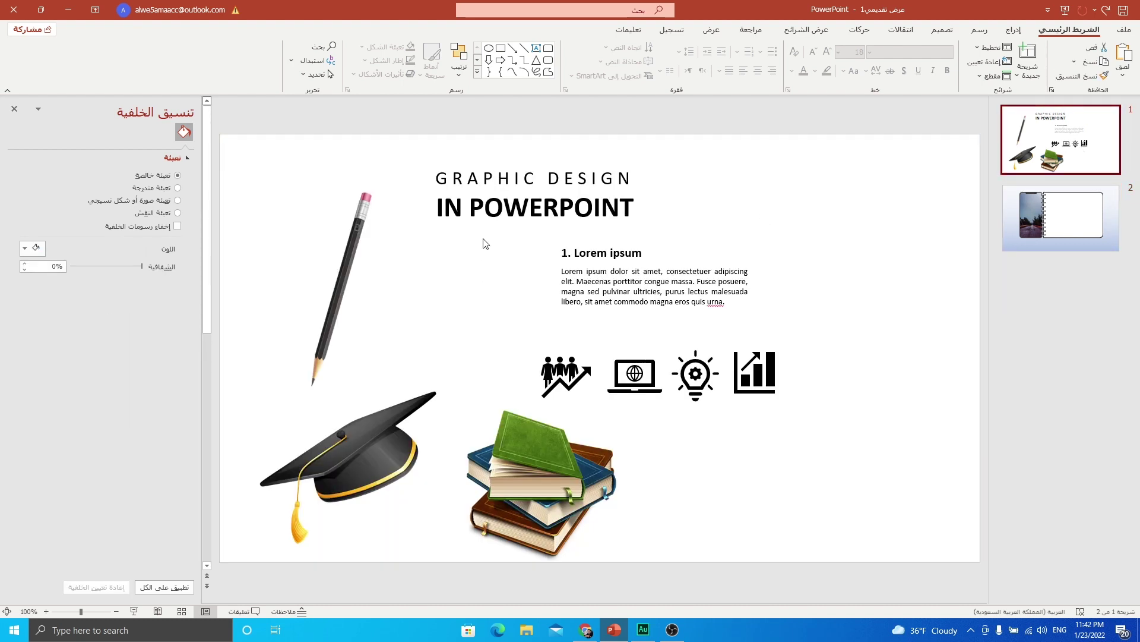
Cut the chart, people-arrow, laptop and lightbulb icons from slide 1 and paste them onto slide 2
{"action": "left_click", "coordinate": [596, 253]}
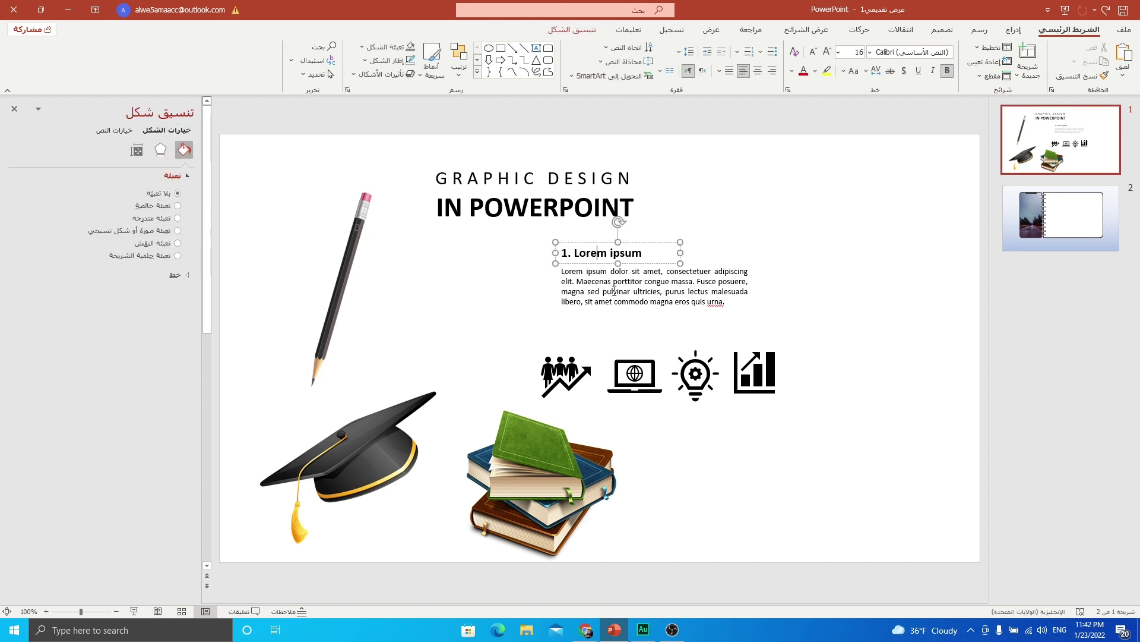
{"action": "left_click", "coordinate": [556, 382]}
{"action": "left_click", "coordinate": [636, 380], "text": "shift"}
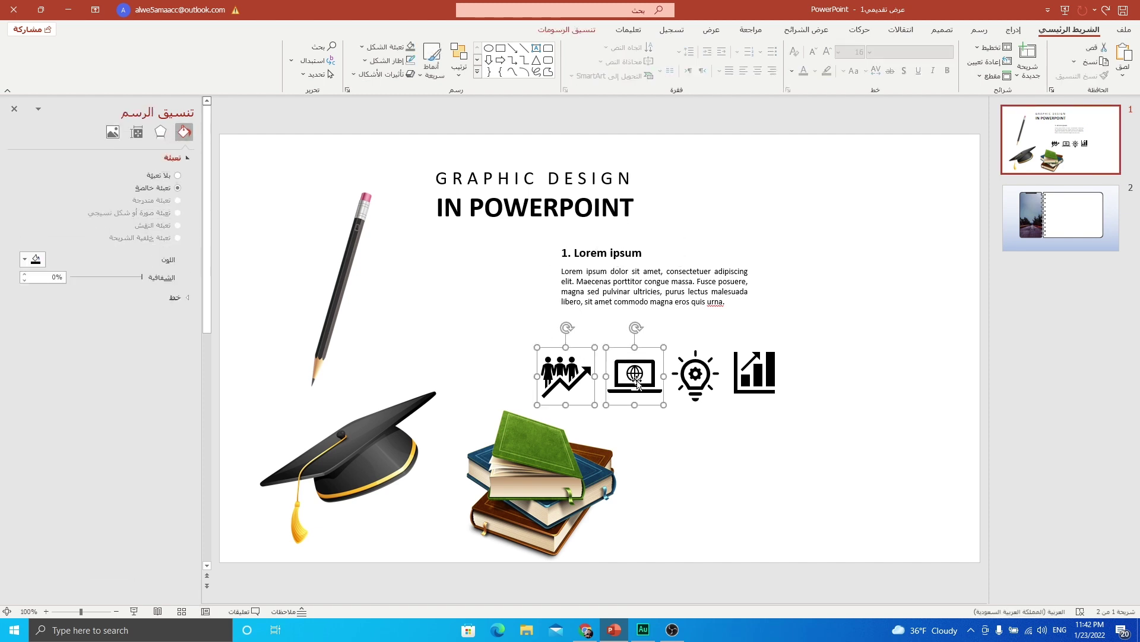
{"action": "left_click", "coordinate": [707, 379], "text": "shift"}
{"action": "left_click", "coordinate": [749, 377], "text": "shift"}
{"action": "key", "text": "ctrl+x"}
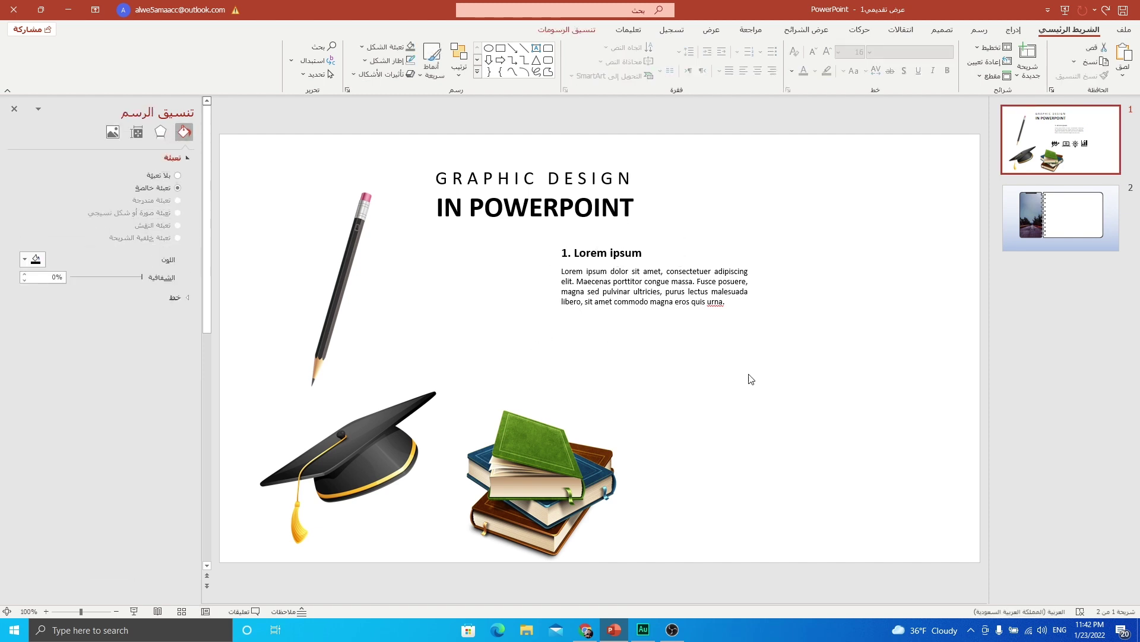
{"action": "left_click", "coordinate": [1023, 239]}
{"action": "key", "text": "ctrl+v"}
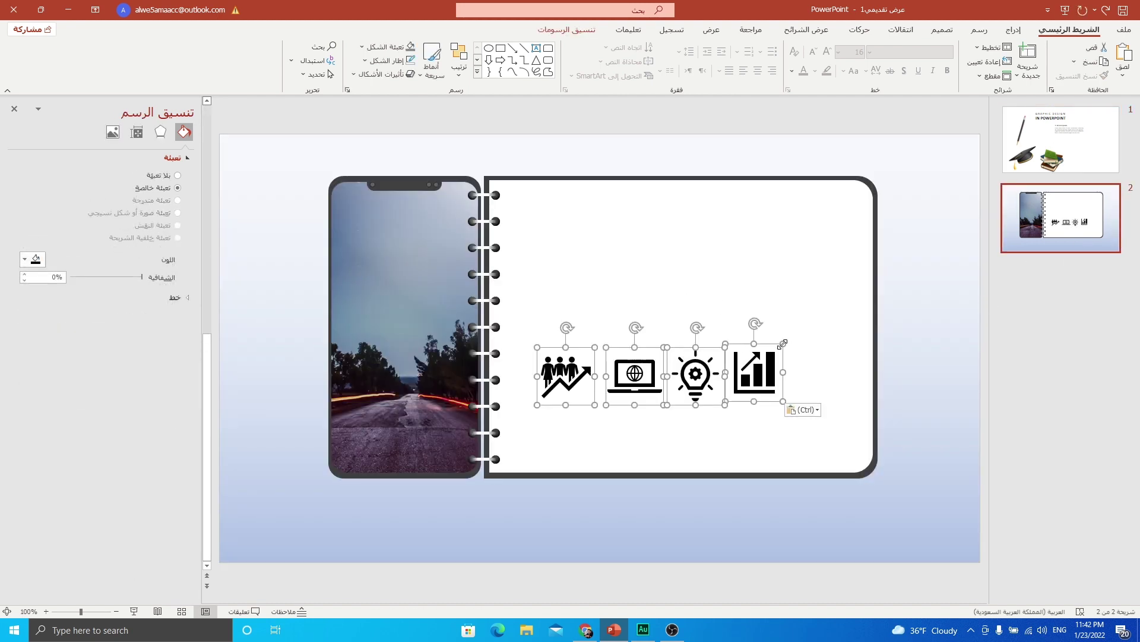
Shrink the icons and stack them in a column down the notebook page's left side
{"action": "left_click_drag", "start_coordinate": [782, 343], "coordinate": [540, 221]}
{"action": "left_click", "coordinate": [746, 160]}
{"action": "left_click_drag", "start_coordinate": [564, 375], "coordinate": [530, 287]}
{"action": "left_click_drag", "start_coordinate": [635, 375], "coordinate": [533, 355]}
{"action": "left_click_drag", "start_coordinate": [688, 378], "coordinate": [529, 424]}
Select all four icons and distribute them horizontally and vertically into an evenly spaced column
{"action": "left_click", "coordinate": [528, 361], "text": "shift"}
{"action": "left_click", "coordinate": [538, 286], "text": "shift"}
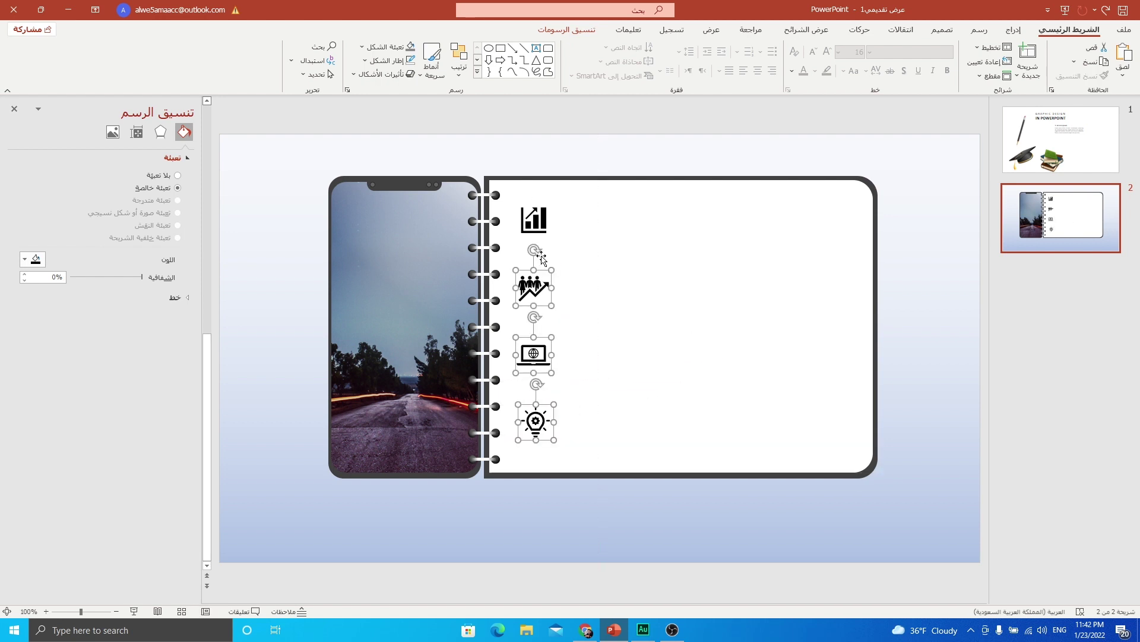
{"action": "left_click", "coordinate": [542, 228], "text": "shift"}
{"action": "left_click", "coordinate": [566, 30]}
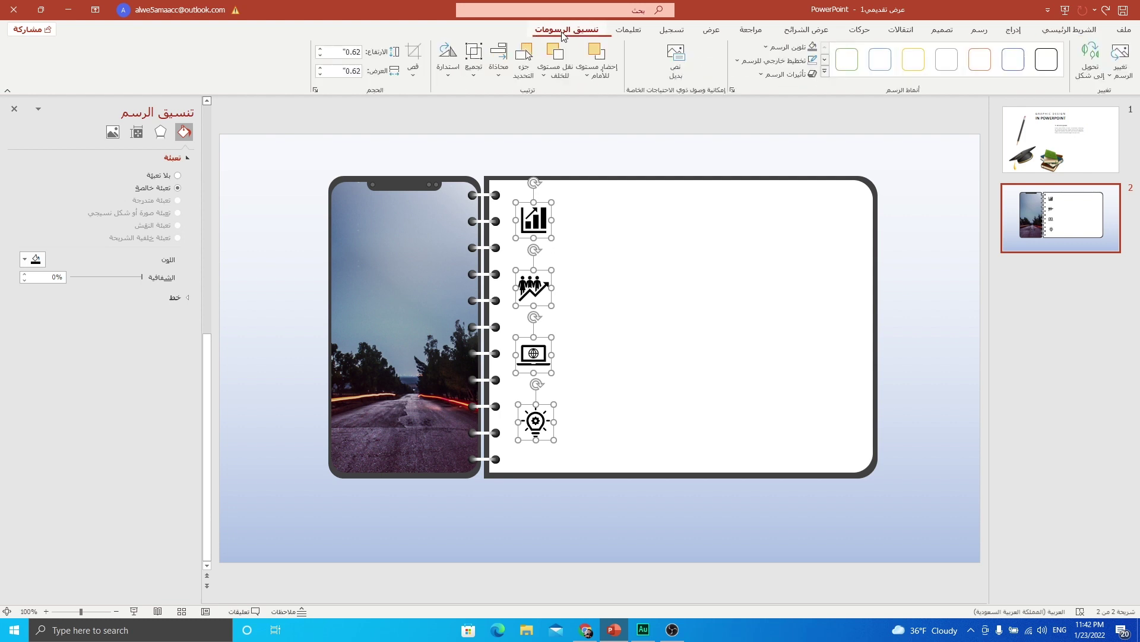
{"action": "left_click", "coordinate": [504, 80]}
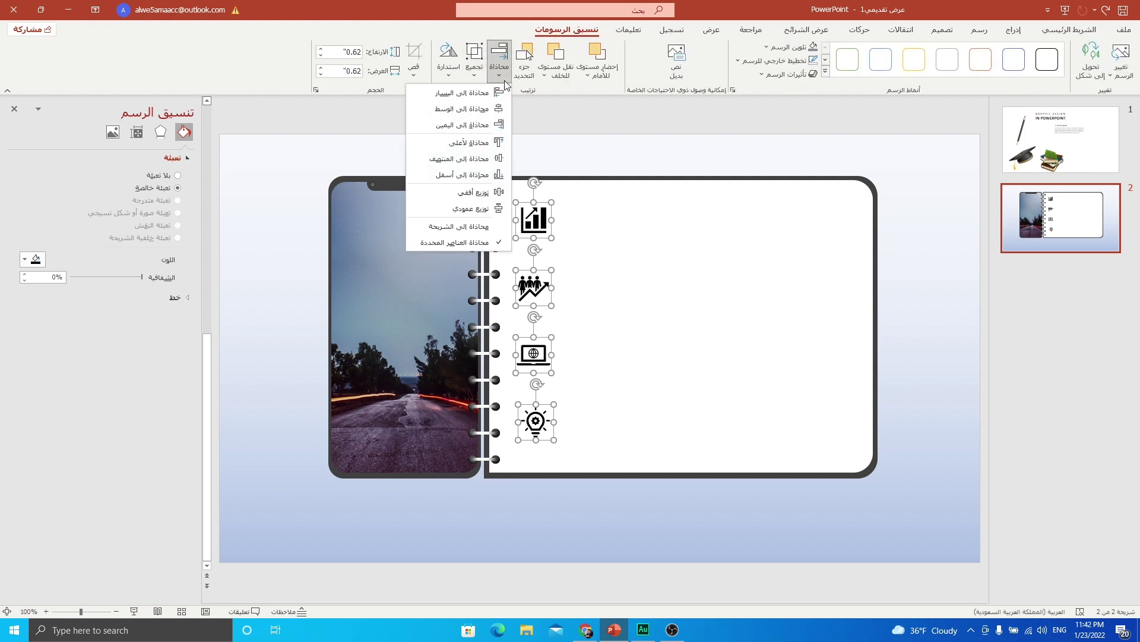
{"action": "left_click", "coordinate": [475, 193]}
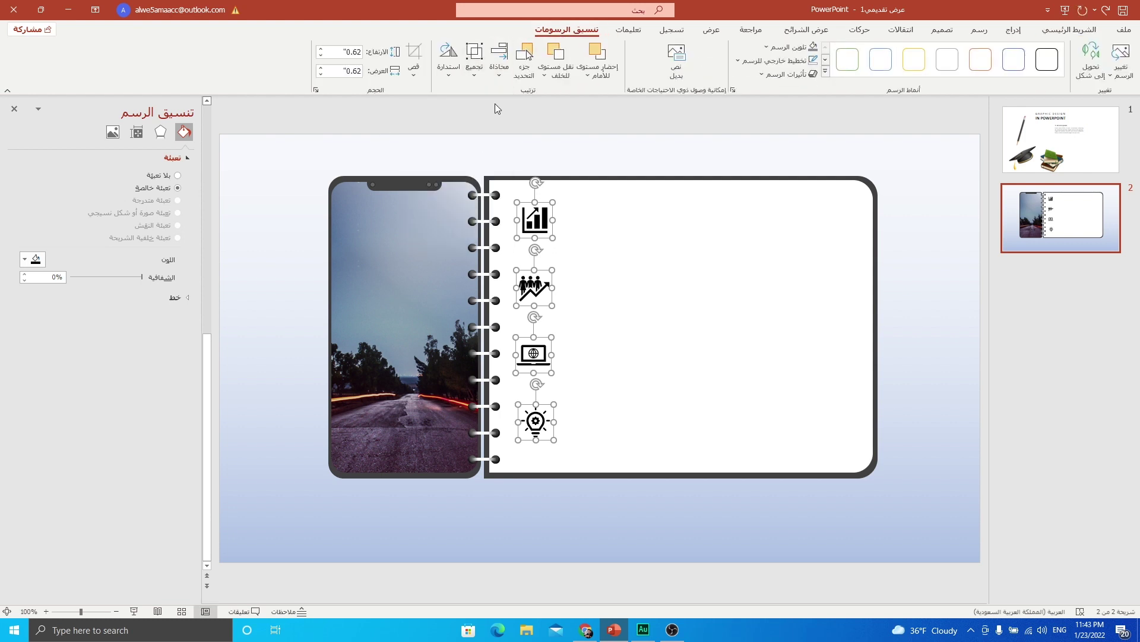
{"action": "left_click", "coordinate": [504, 79]}
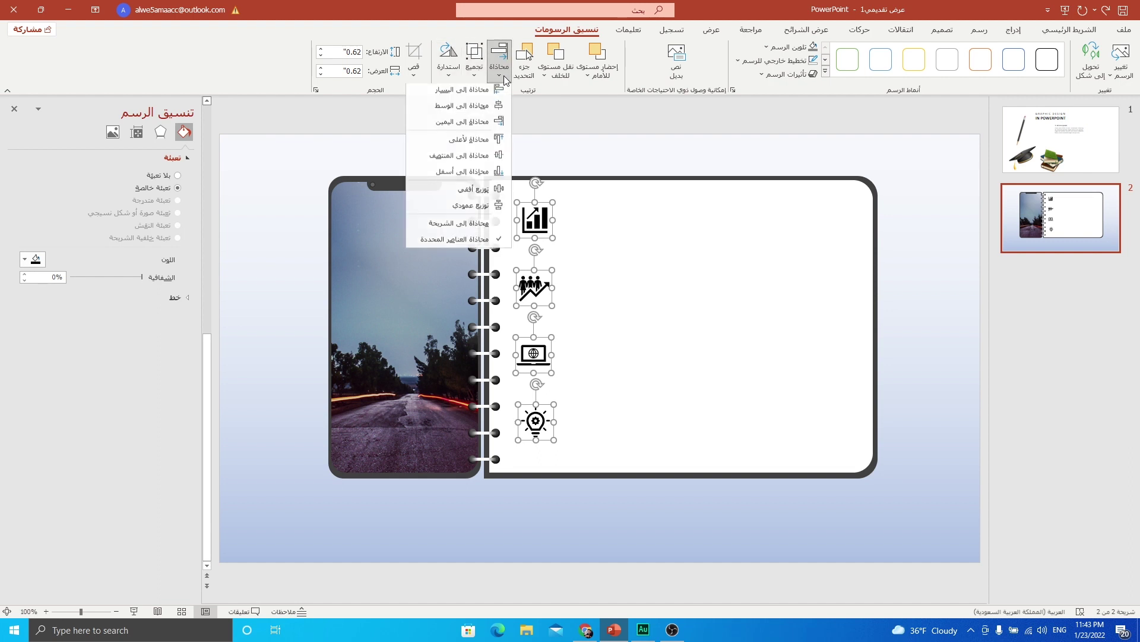
{"action": "left_click", "coordinate": [479, 206]}
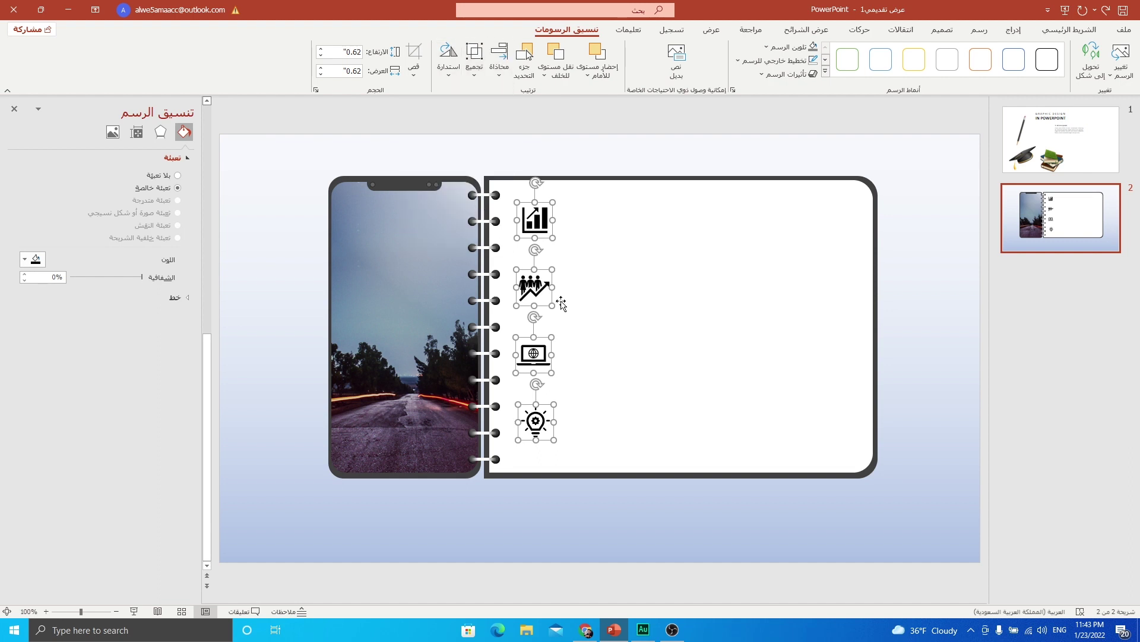
{"action": "left_click", "coordinate": [618, 158]}
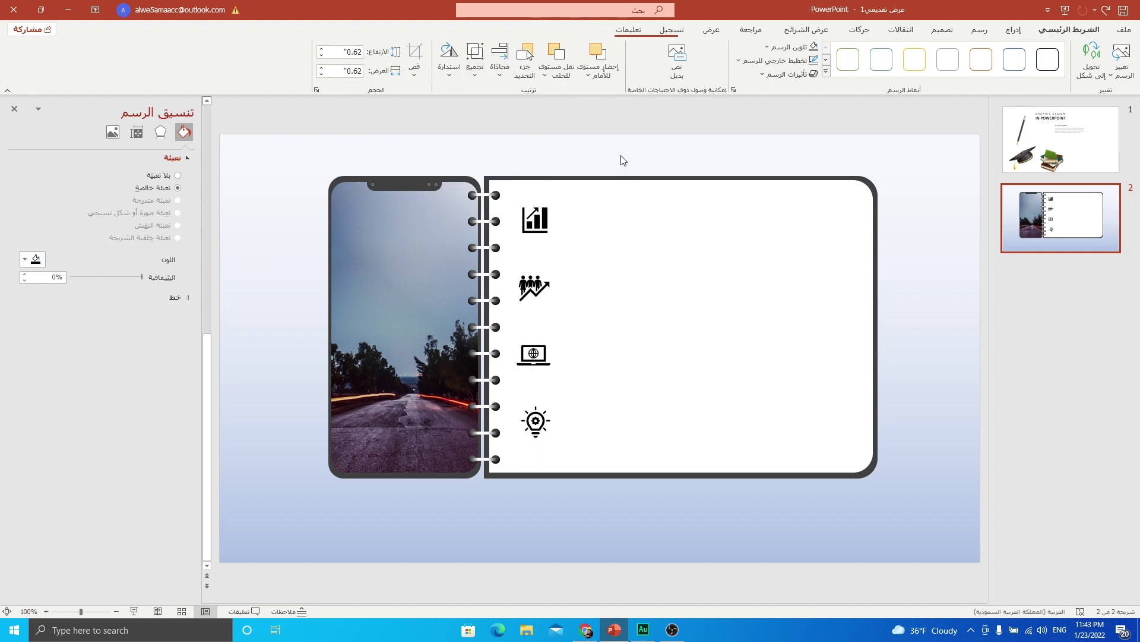
{"action": "left_click", "coordinate": [1013, 29]}
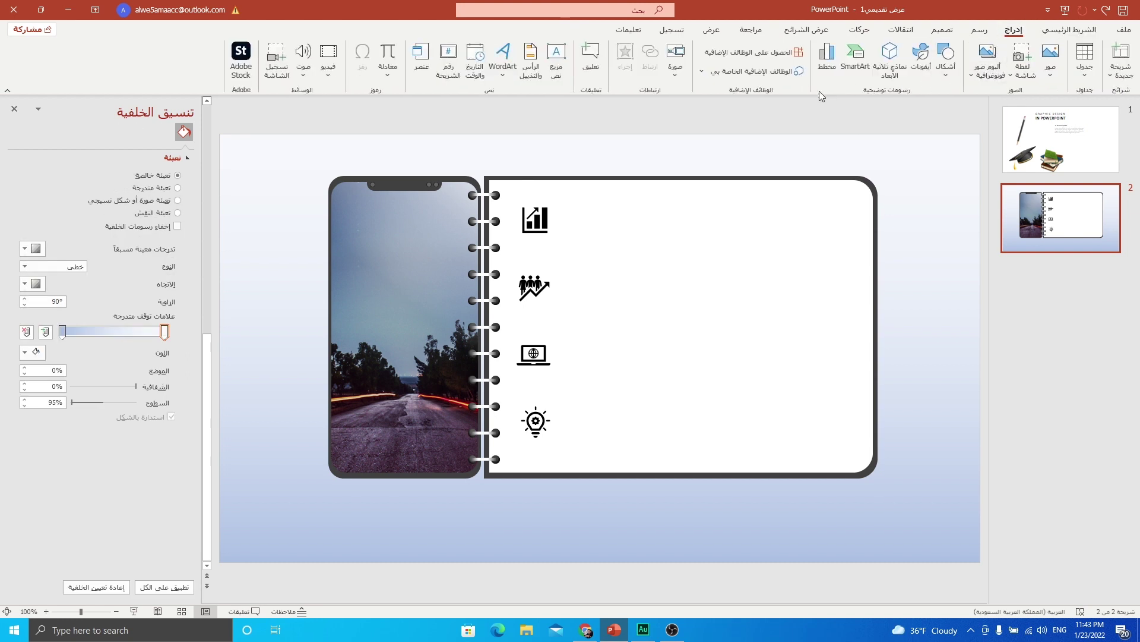
Draw a gold vertical line beside the icon column
{"action": "left_click", "coordinate": [947, 82]}
{"action": "left_click", "coordinate": [927, 107]}
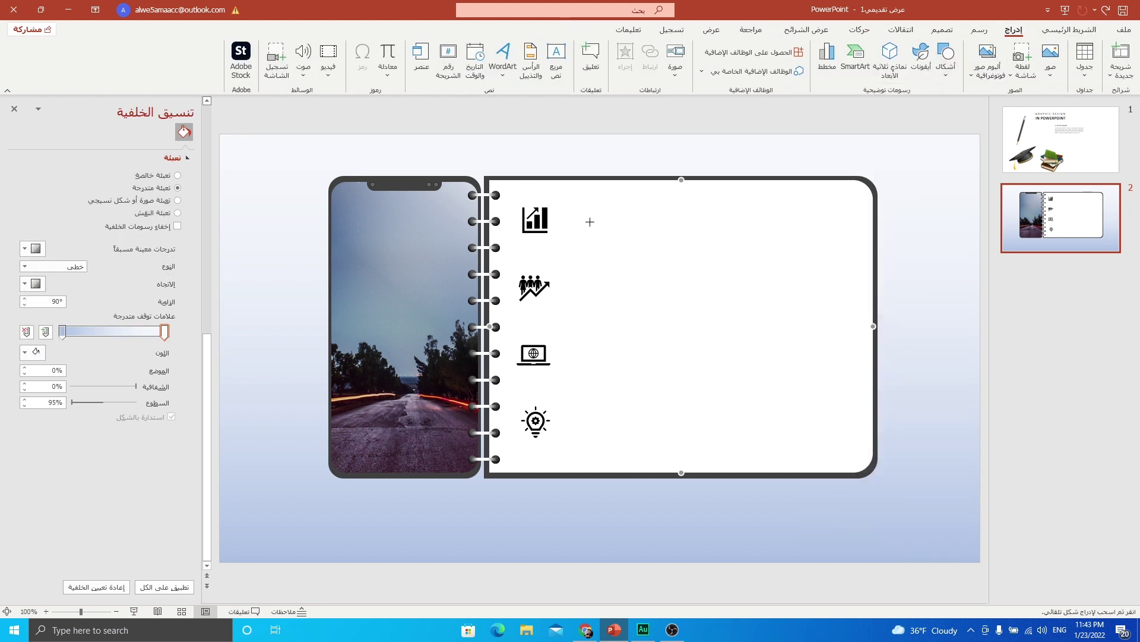
{"action": "mouse_move", "coordinate": [563, 225]}
{"action": "left_mouse_down"}
{"action": "mouse_move", "coordinate": [542, 422]}
{"action": "mouse_move", "coordinate": [553, 450]}
{"action": "left_mouse_up"}
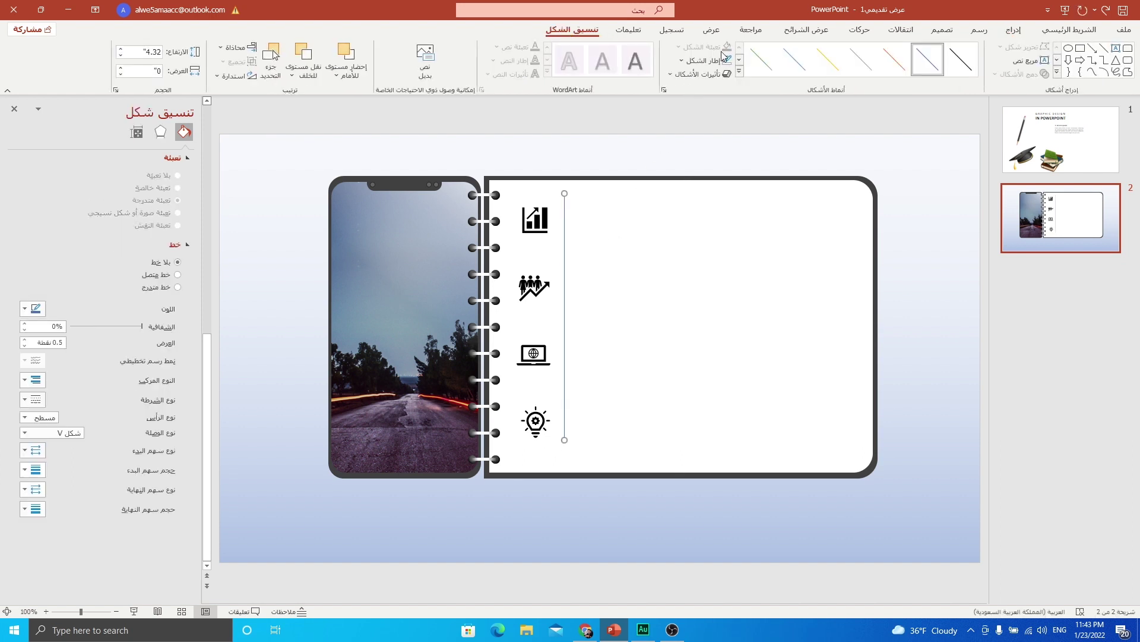
{"action": "left_click", "coordinate": [704, 60]}
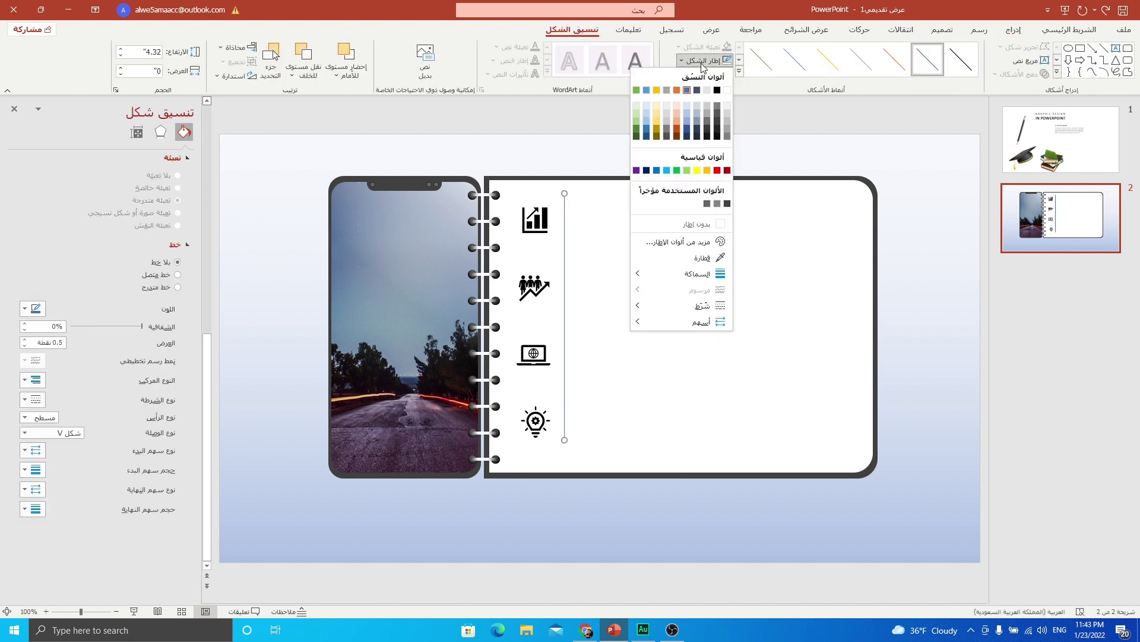
{"action": "left_click", "coordinate": [657, 140]}
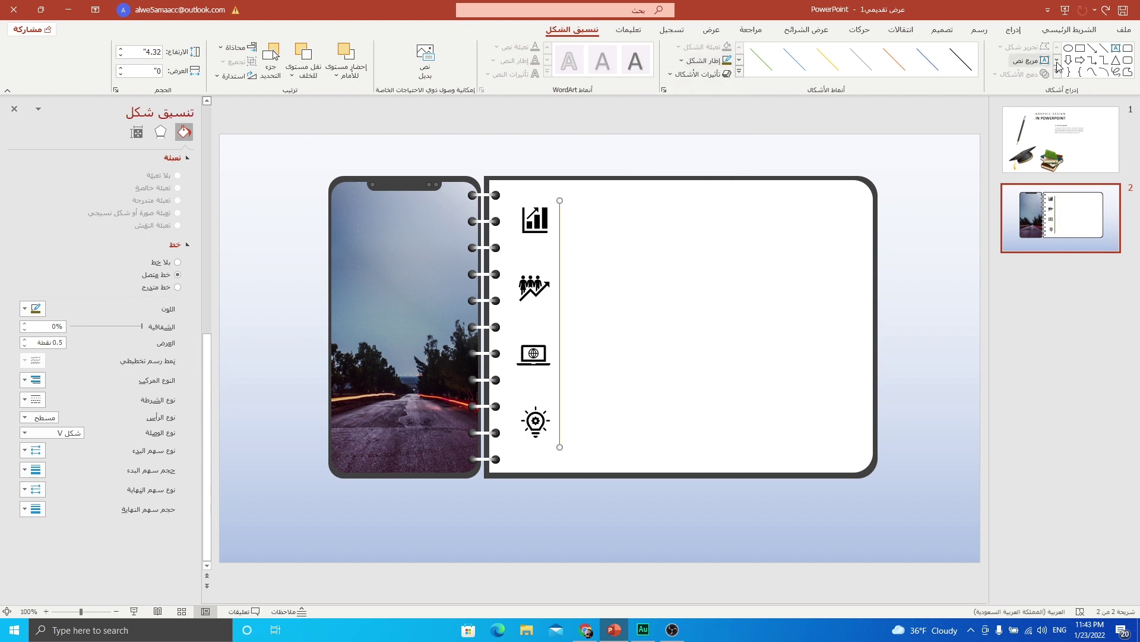
Draw a horizontal line from the vertical line across the notebook page
{"action": "left_click", "coordinate": [1015, 35]}
{"action": "left_click", "coordinate": [945, 59]}
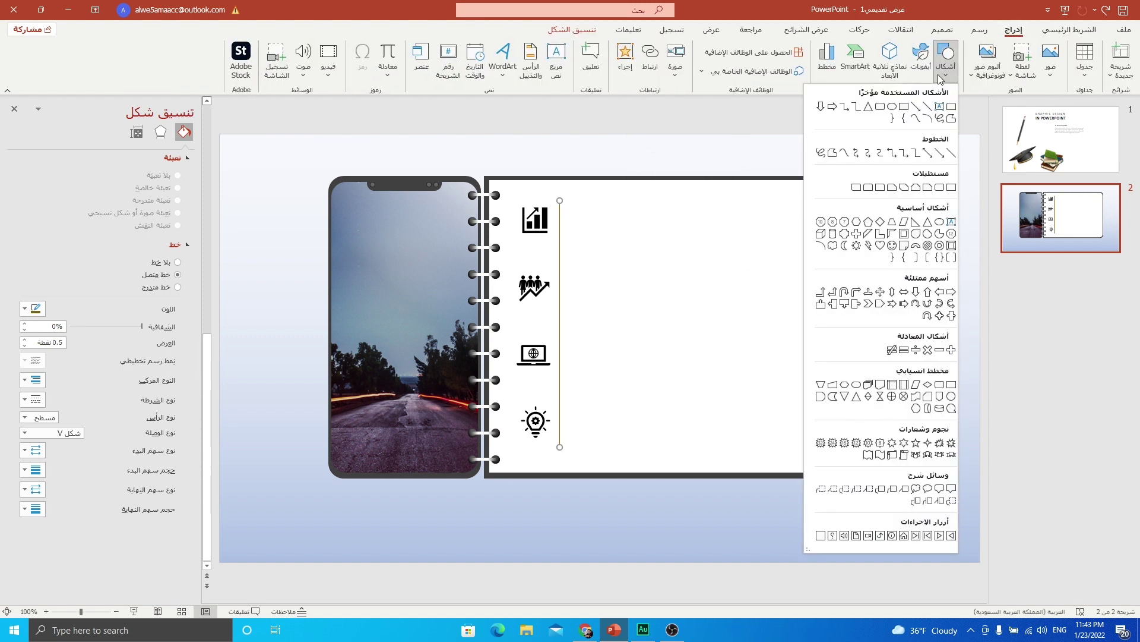
{"action": "left_click", "coordinate": [930, 113]}
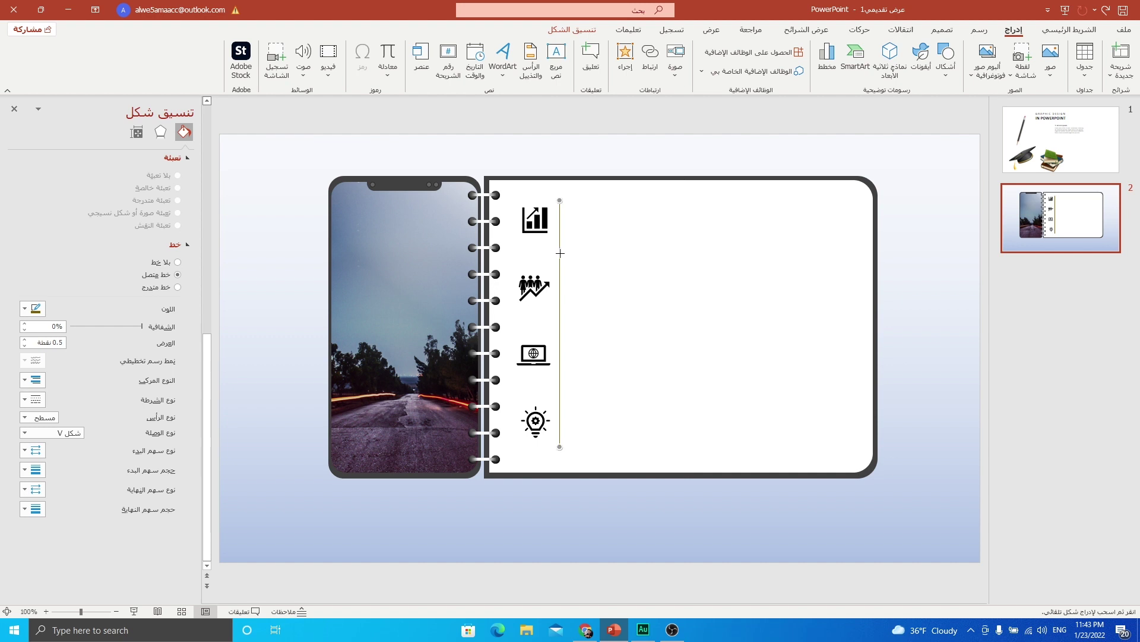
{"action": "left_click_drag", "start_coordinate": [560, 253], "coordinate": [856, 252]}
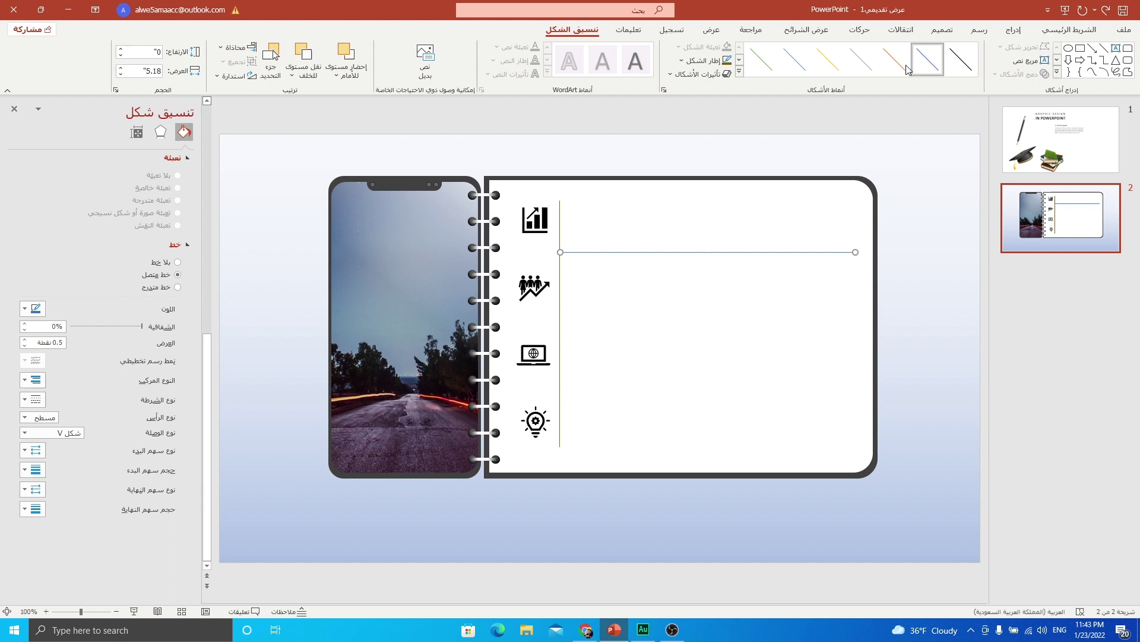
Give the horizontal line a darker style and a dark orange-brown outline
{"action": "left_click", "coordinate": [962, 60]}
{"action": "left_click", "coordinate": [700, 60]}
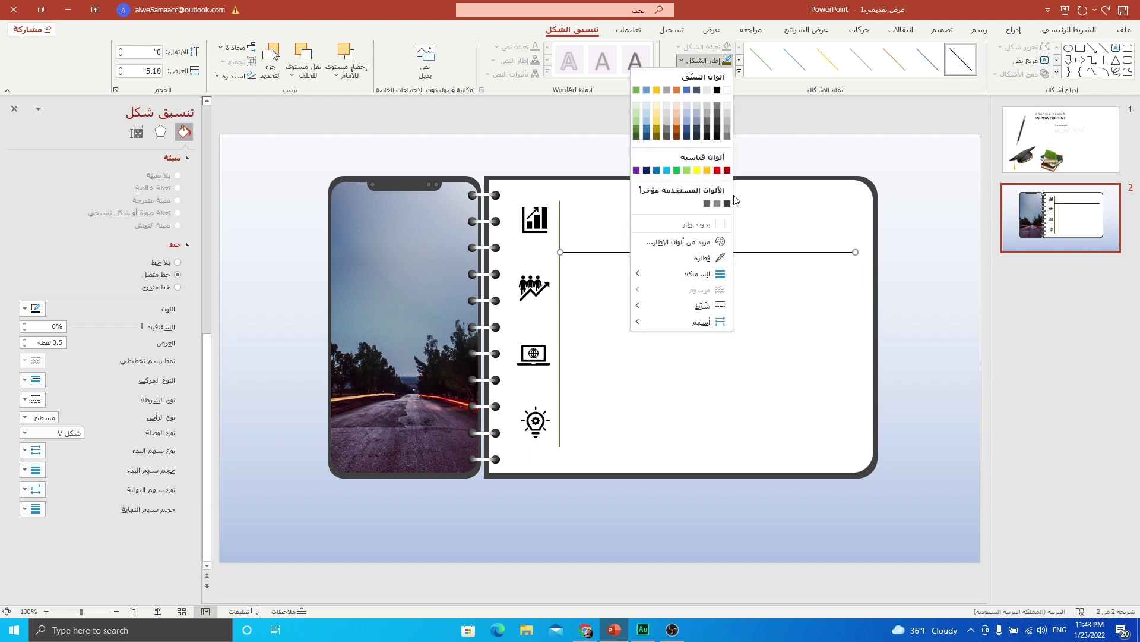
{"action": "left_click", "coordinate": [678, 136]}
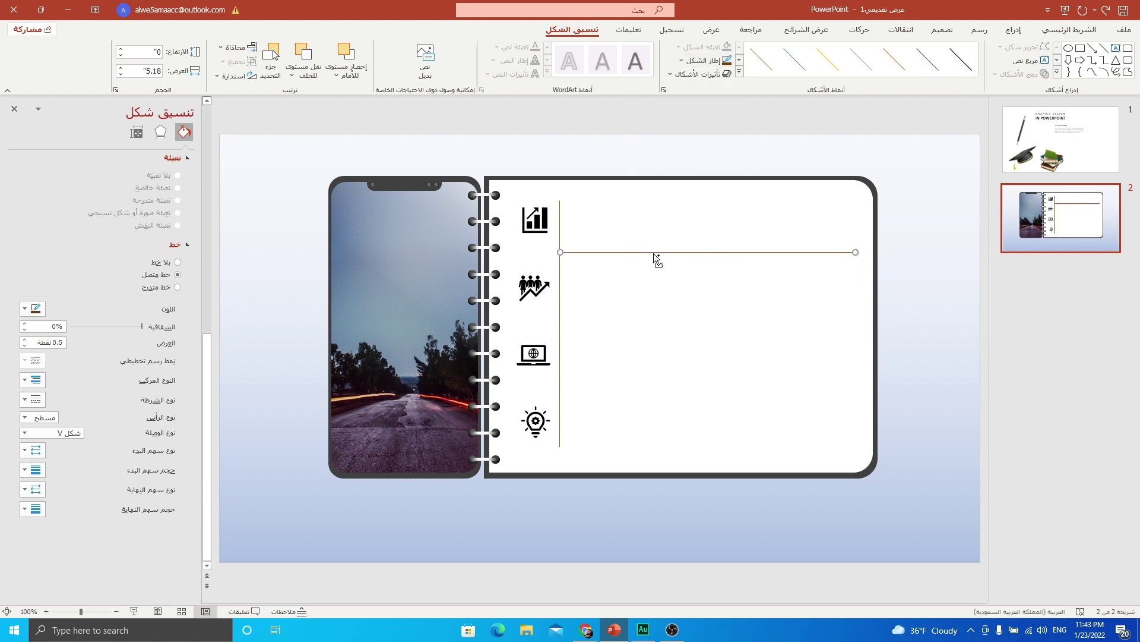
Duplicate the line twice below the icons and distribute the three lines vertically, then return to slide 1
{"action": "key", "text": "ctrl+d"}
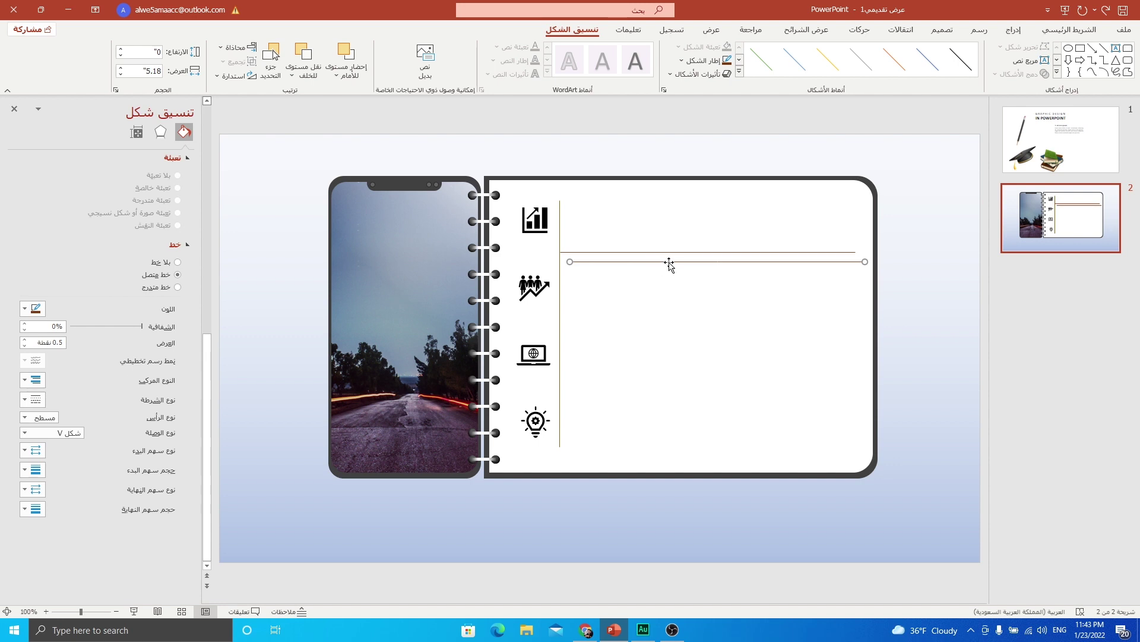
{"action": "left_click_drag", "start_coordinate": [670, 262], "coordinate": [658, 316]}
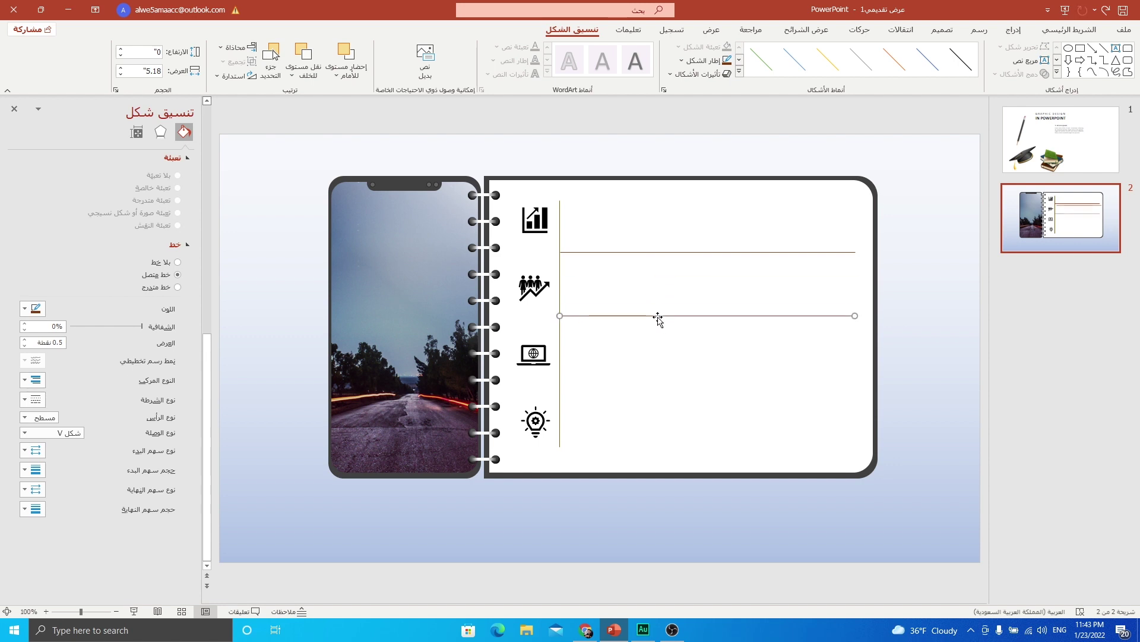
{"action": "key", "text": "ctrl+d"}
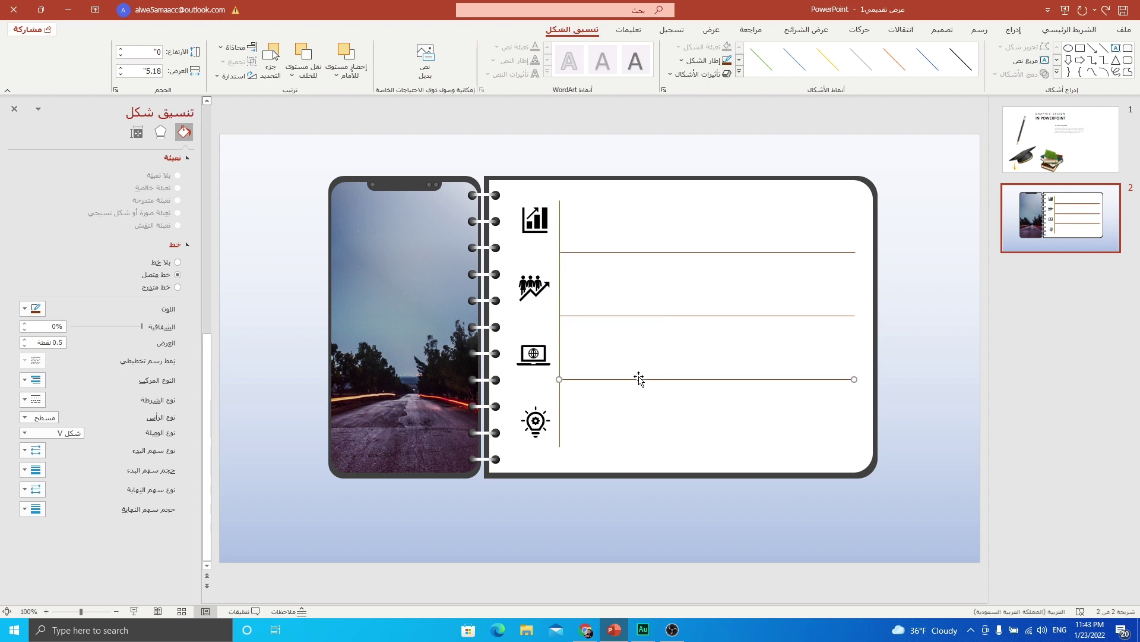
{"action": "left_click_drag", "start_coordinate": [639, 384], "coordinate": [639, 393]}
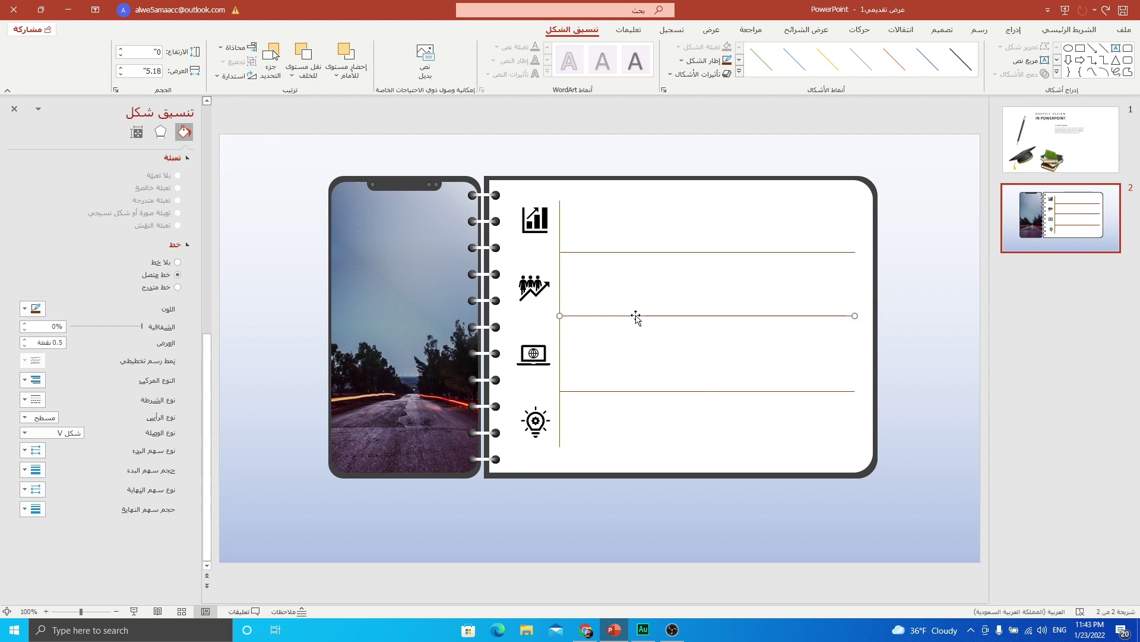
{"action": "left_click", "coordinate": [644, 252], "text": "shift"}
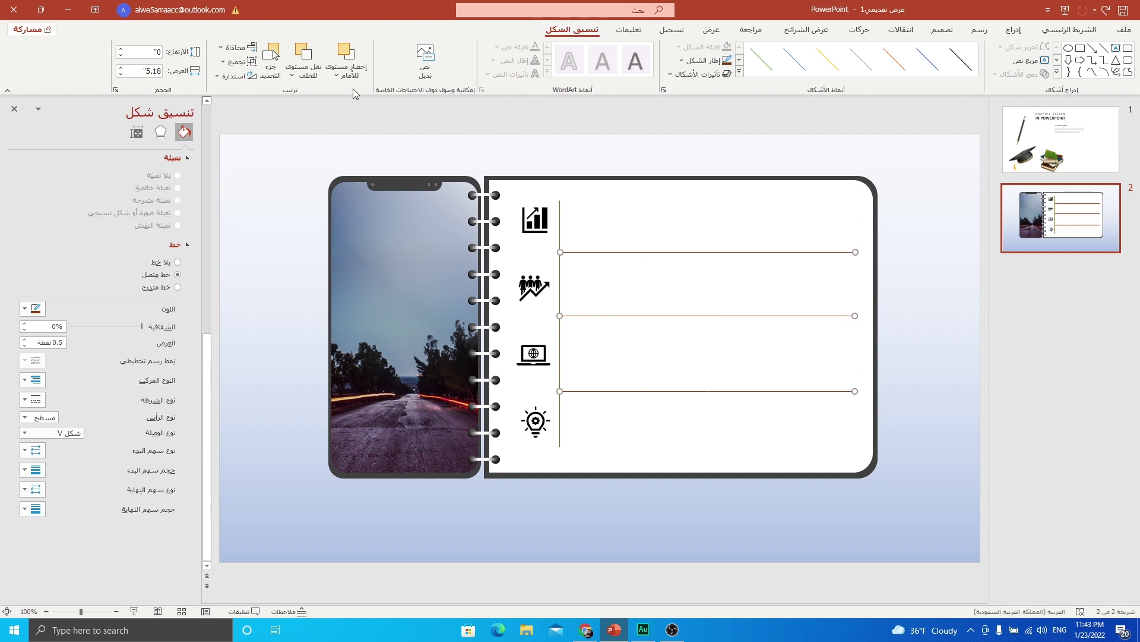
{"action": "left_click", "coordinate": [234, 48]}
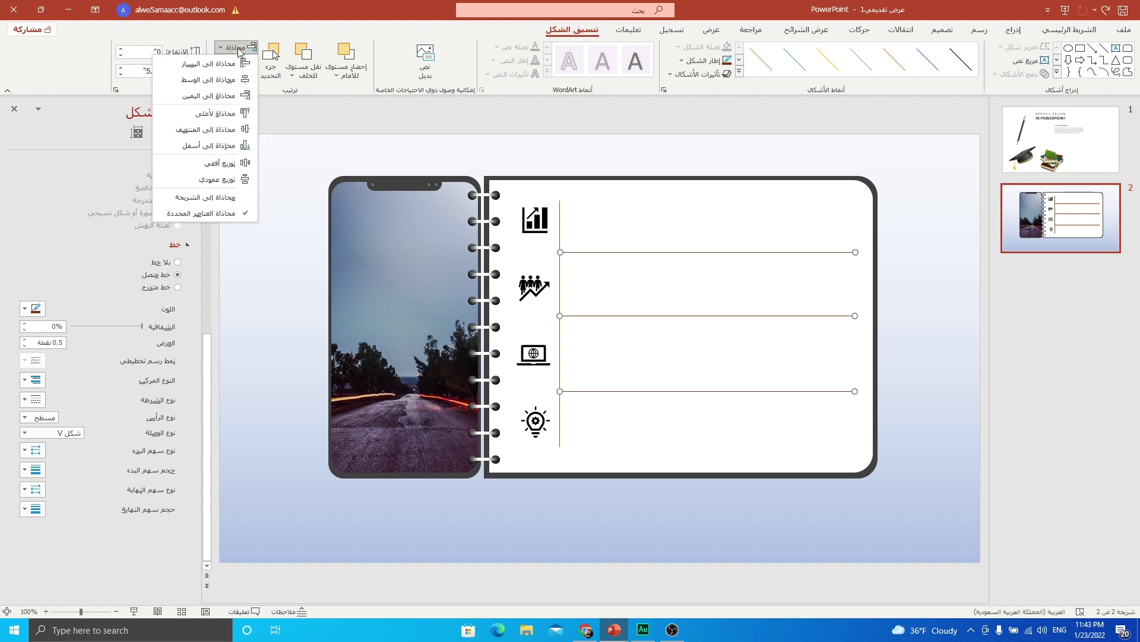
{"action": "left_click", "coordinate": [217, 179]}
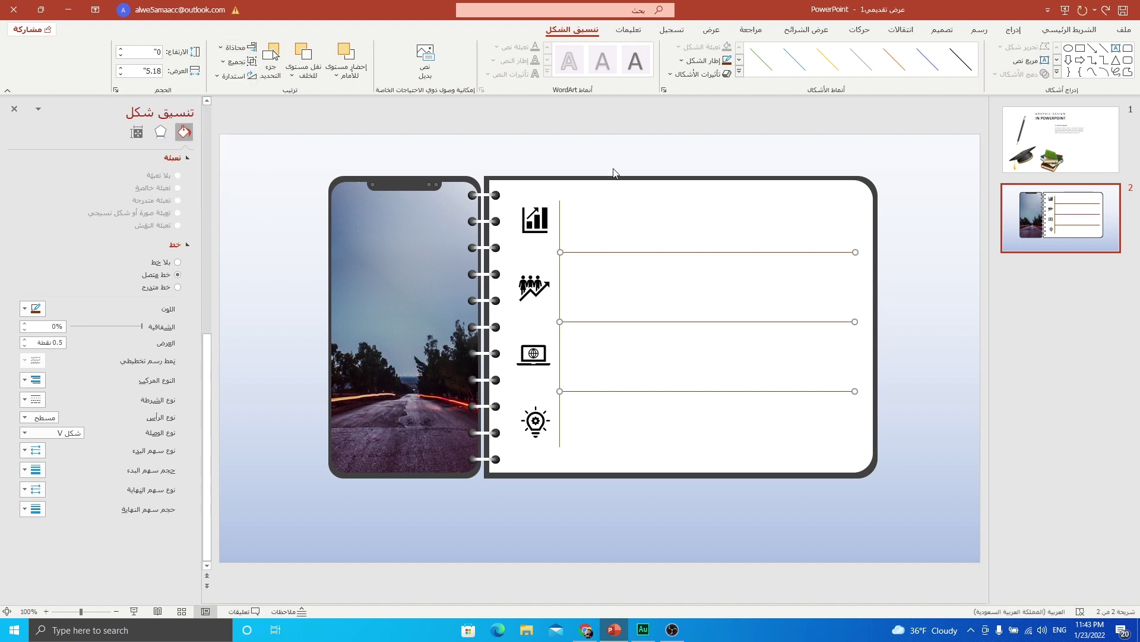
{"action": "left_click", "coordinate": [1063, 143]}
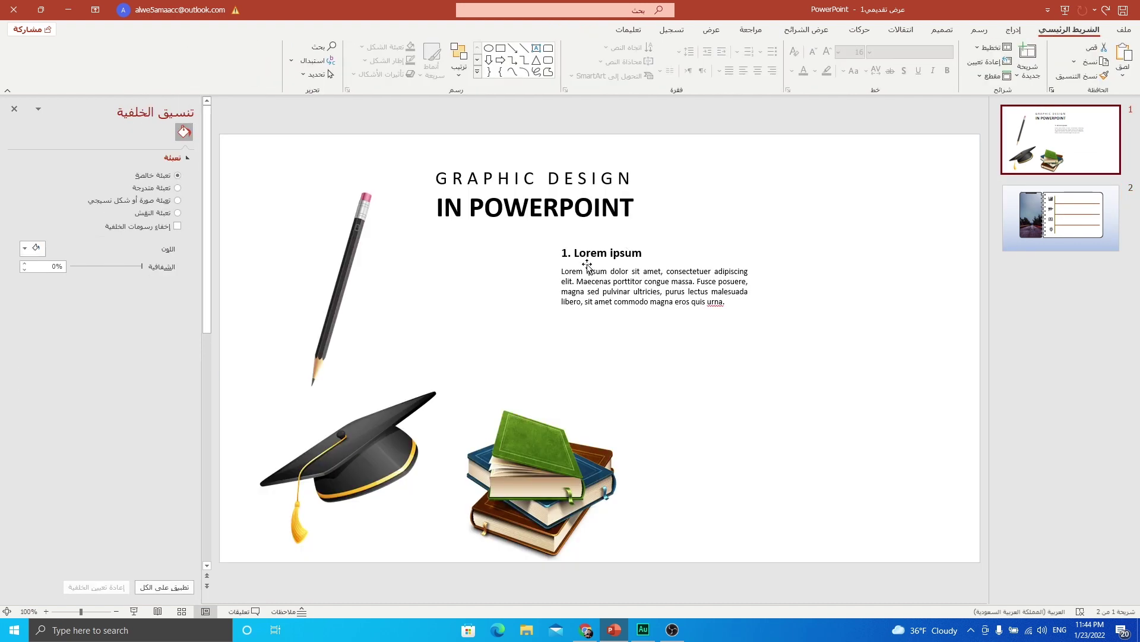
Paste the '1. Lorem ipsum' heading and body text atop the notebook page and delete slide 1's leftover
{"action": "left_click", "coordinate": [592, 245]}
{"action": "left_click", "coordinate": [632, 286], "text": "shift"}
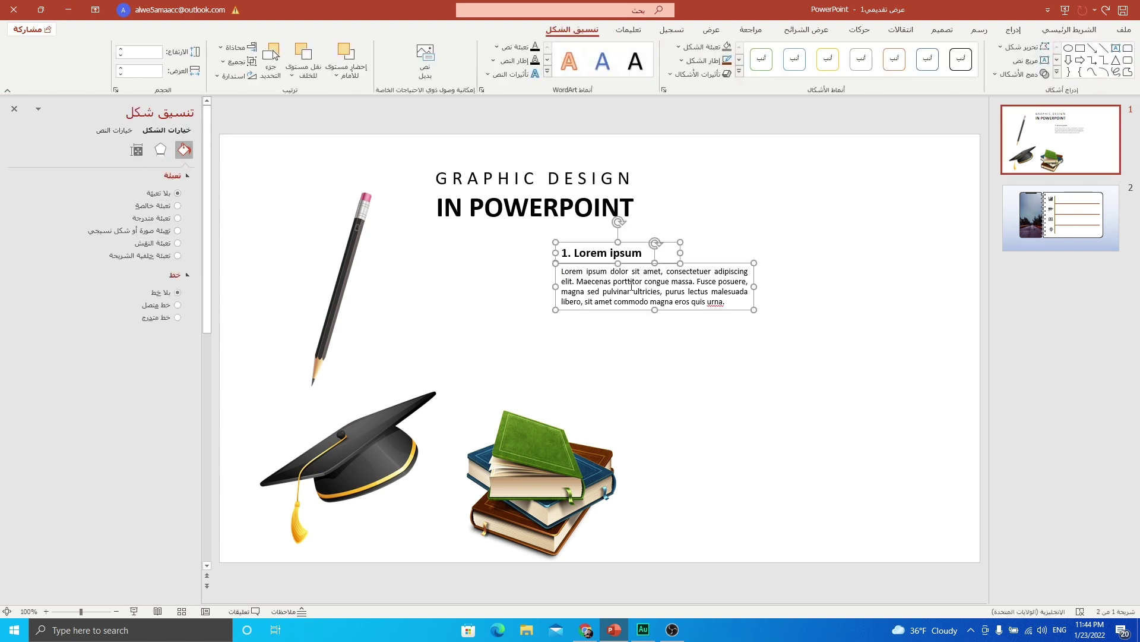
{"action": "left_click", "coordinate": [1010, 235]}
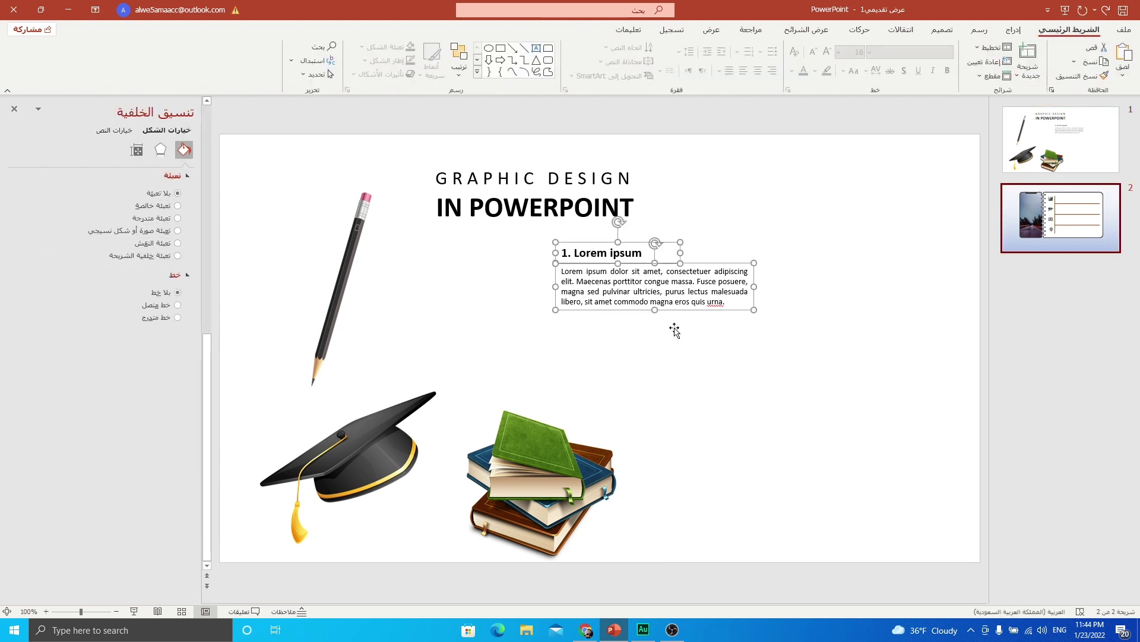
{"action": "key", "text": "ctrl+v"}
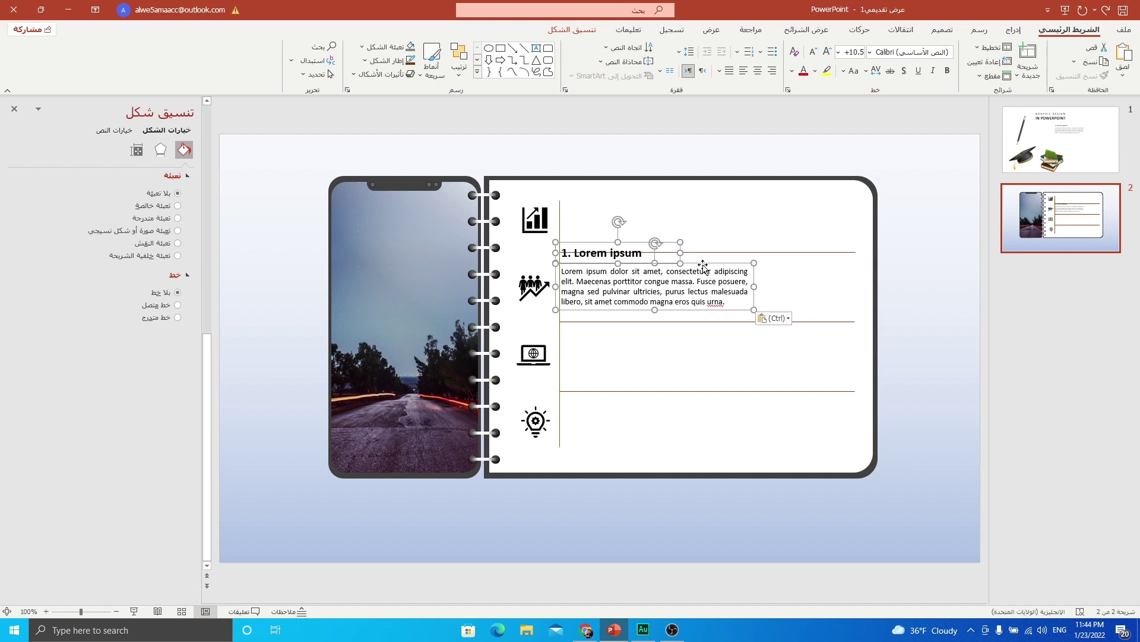
{"action": "left_click_drag", "start_coordinate": [703, 266], "coordinate": [721, 198]}
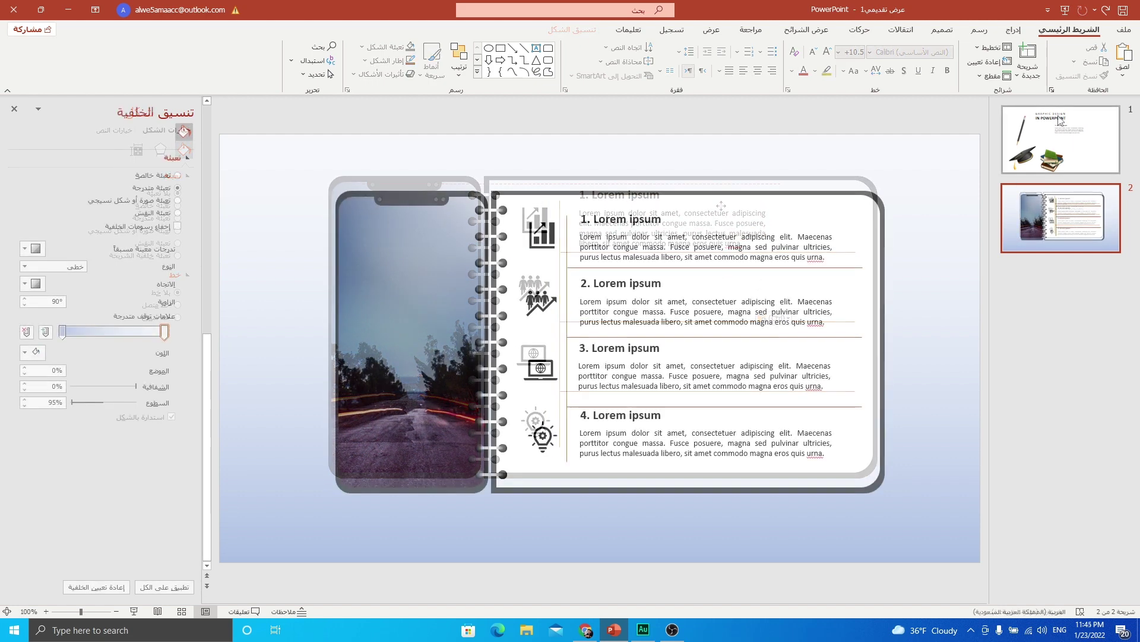
{"action": "left_click", "coordinate": [1060, 120]}
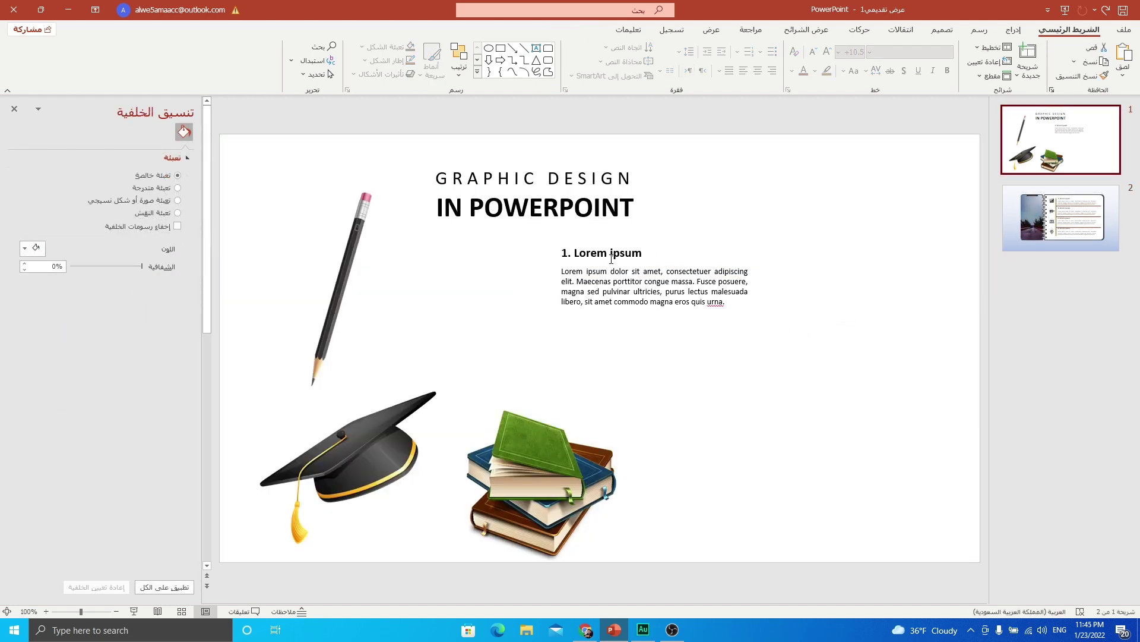
{"action": "left_click", "coordinate": [612, 259]}
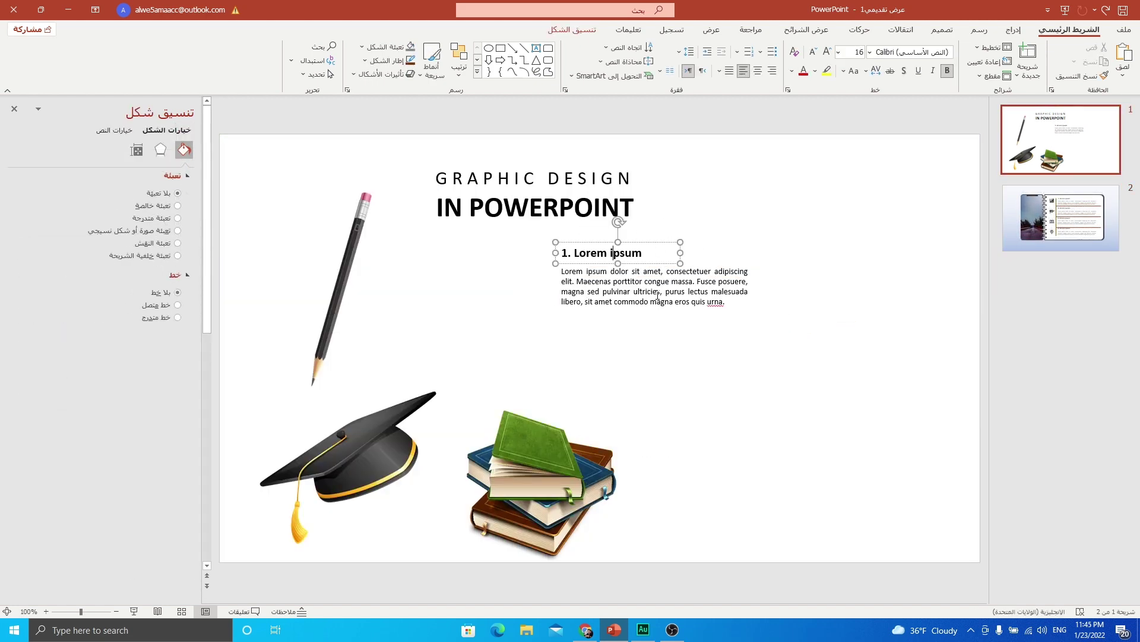
{"action": "key", "text": "Delete"}
Cut the 'GRAPHIC DESIGN IN POWERPOINT' title from slide 1 and paste it over slide 2's phone screen
{"action": "left_click", "coordinate": [573, 164]}
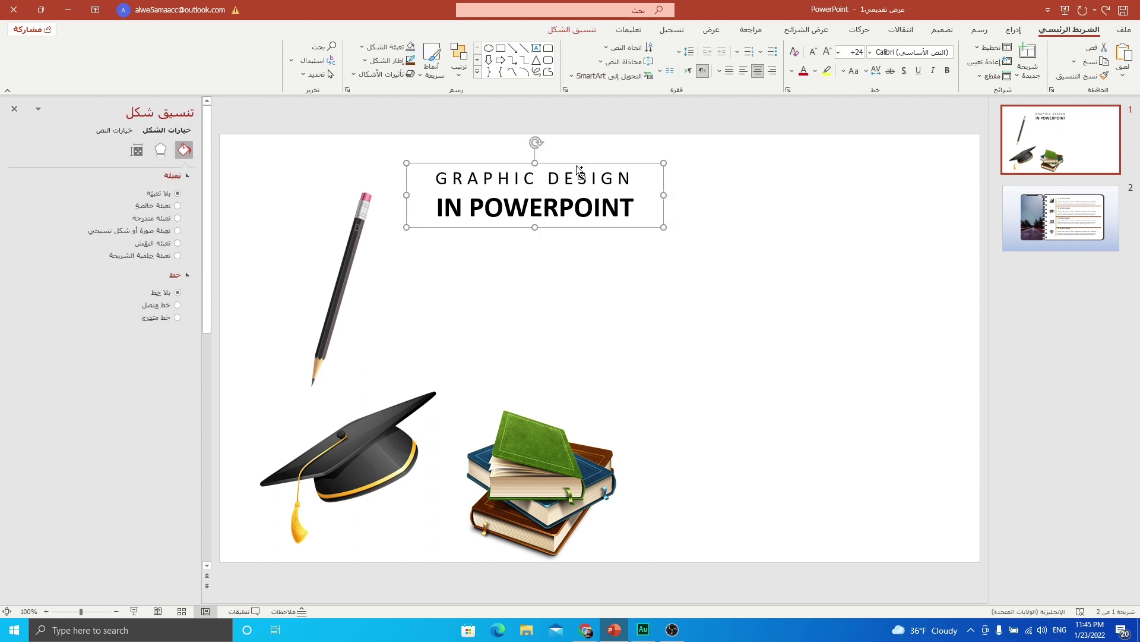
{"action": "key", "text": "ctrl+x"}
{"action": "key", "text": "Page_Down"}
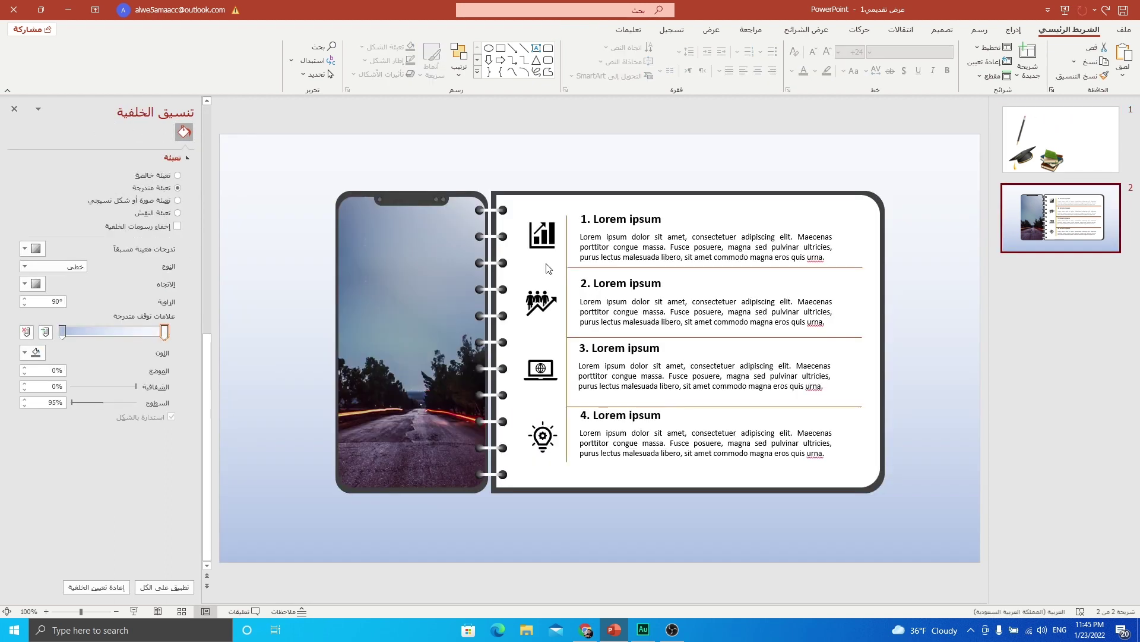
{"action": "key", "text": "ctrl+v"}
{"action": "left_click_drag", "start_coordinate": [515, 263], "coordinate": [390, 312]}
{"action": "left_click", "coordinate": [394, 475]}
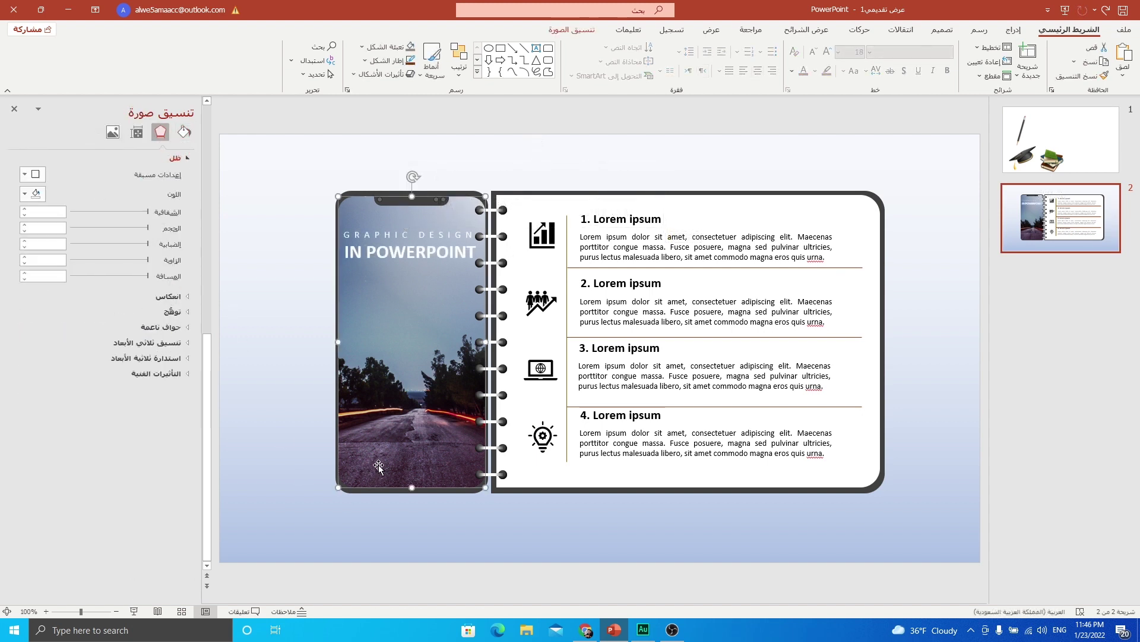
Add the notebook to the selection and apply an outer drop-shadow preset
{"action": "left_click", "coordinate": [533, 482], "text": "shift"}
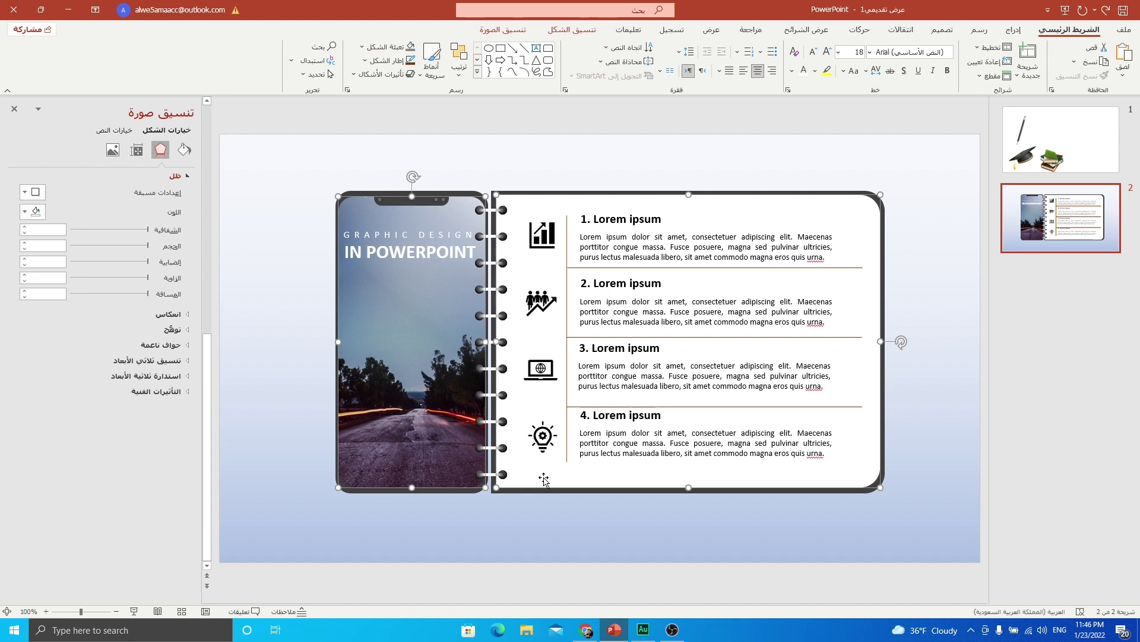
{"action": "left_click", "coordinate": [37, 192]}
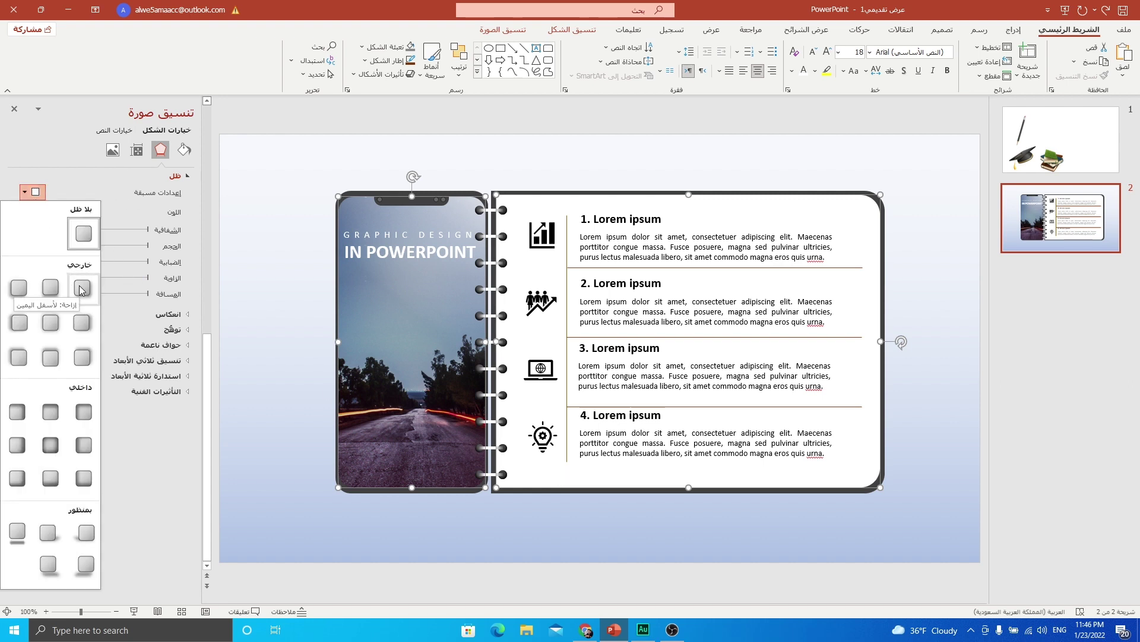
{"action": "left_click", "coordinate": [24, 292]}
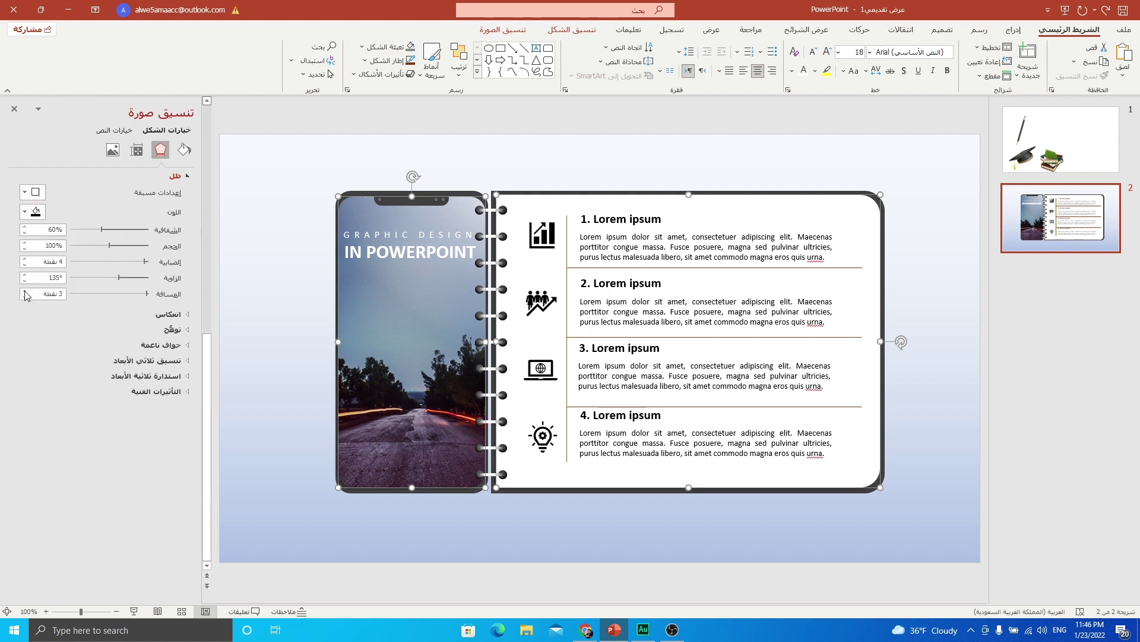
{"action": "left_click", "coordinate": [334, 189]}
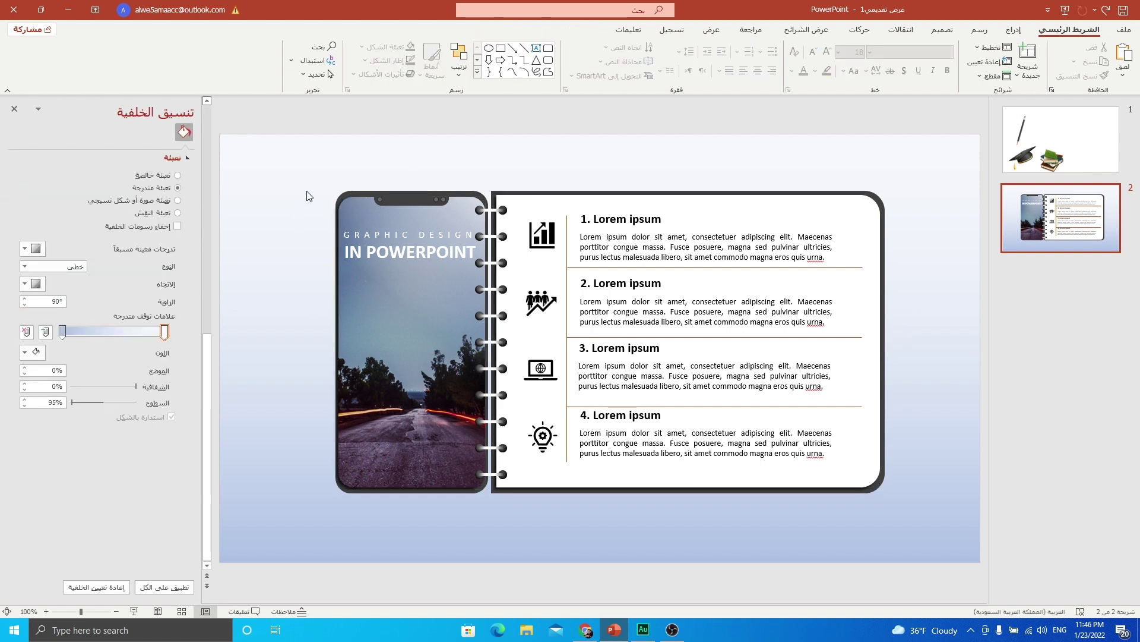
Give both phone and notebook an outer shadow with 30% transparency, 14 pt blur and about 100% size
{"action": "left_click", "coordinate": [353, 190]}
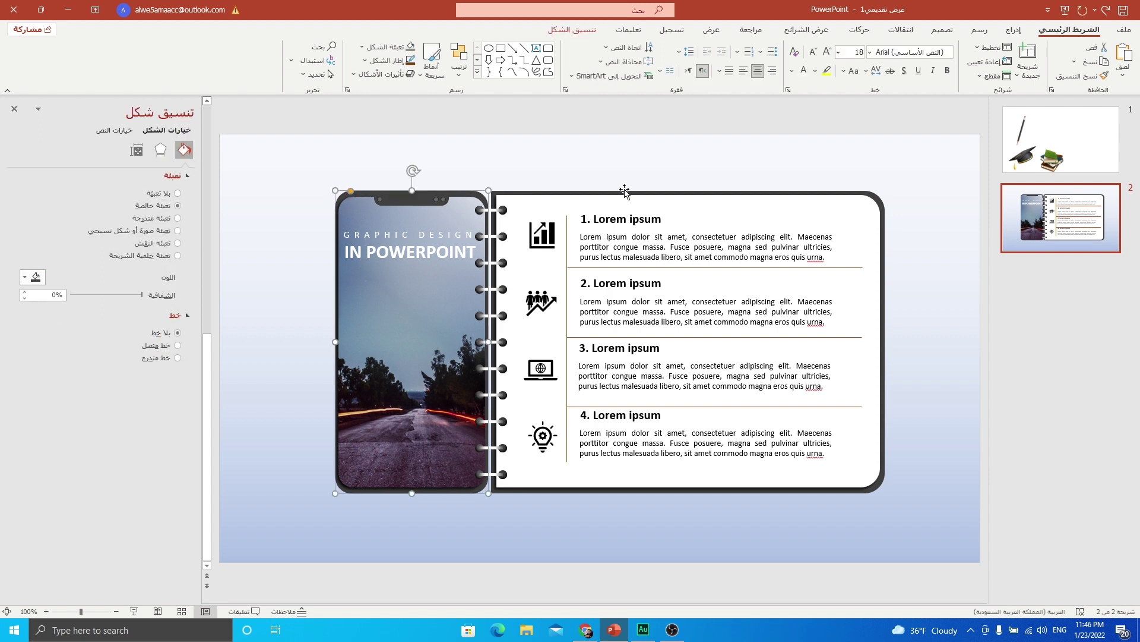
{"action": "left_click", "coordinate": [878, 195], "text": "shift"}
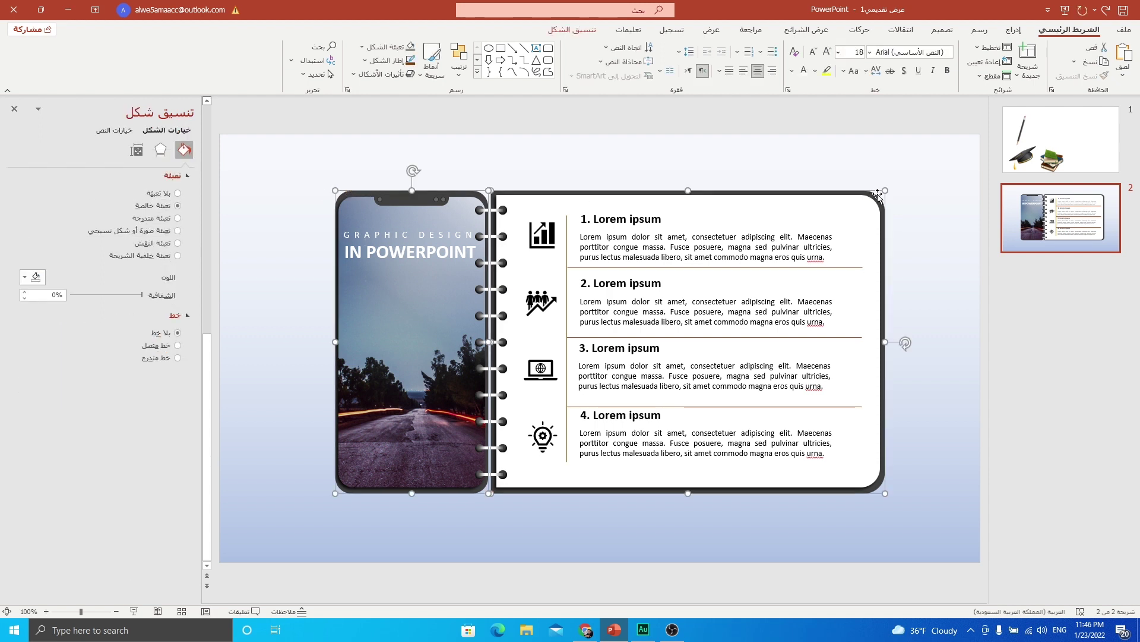
{"action": "left_click", "coordinate": [160, 149]}
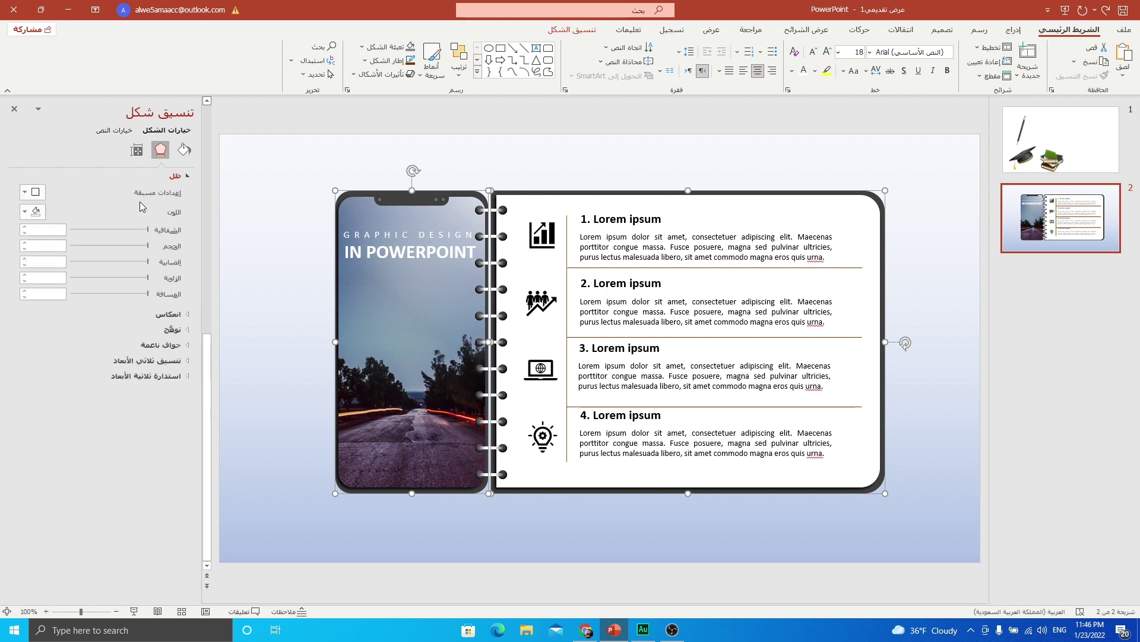
{"action": "left_click", "coordinate": [26, 192]}
{"action": "left_click", "coordinate": [34, 313]}
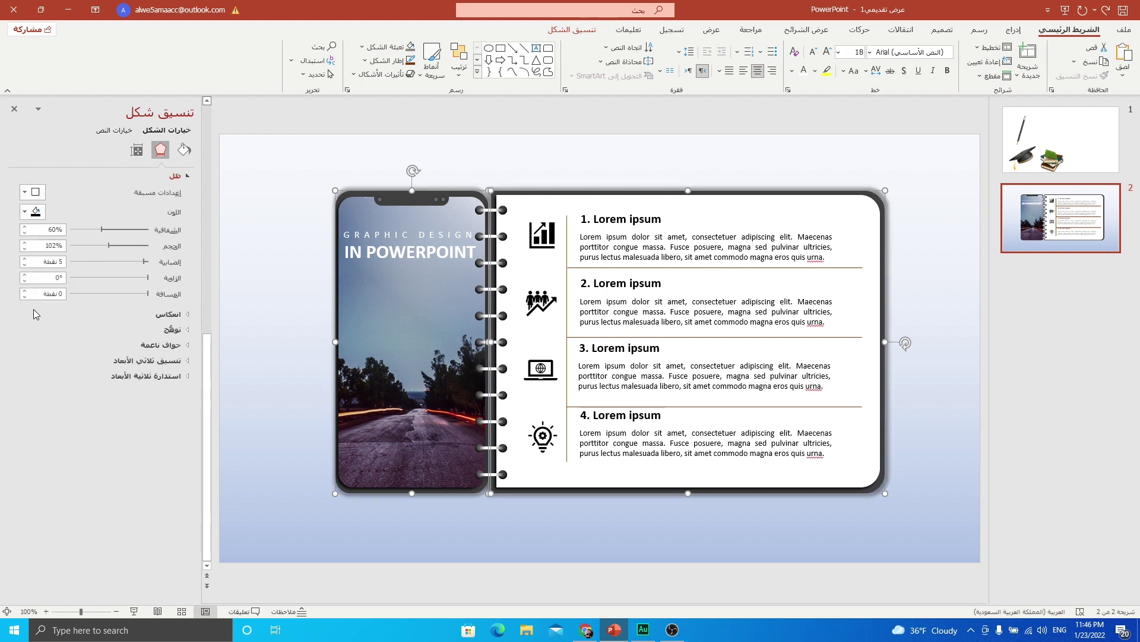
{"action": "left_click_drag", "start_coordinate": [104, 233], "coordinate": [137, 263]}
{"action": "left_click", "coordinate": [24, 249]}
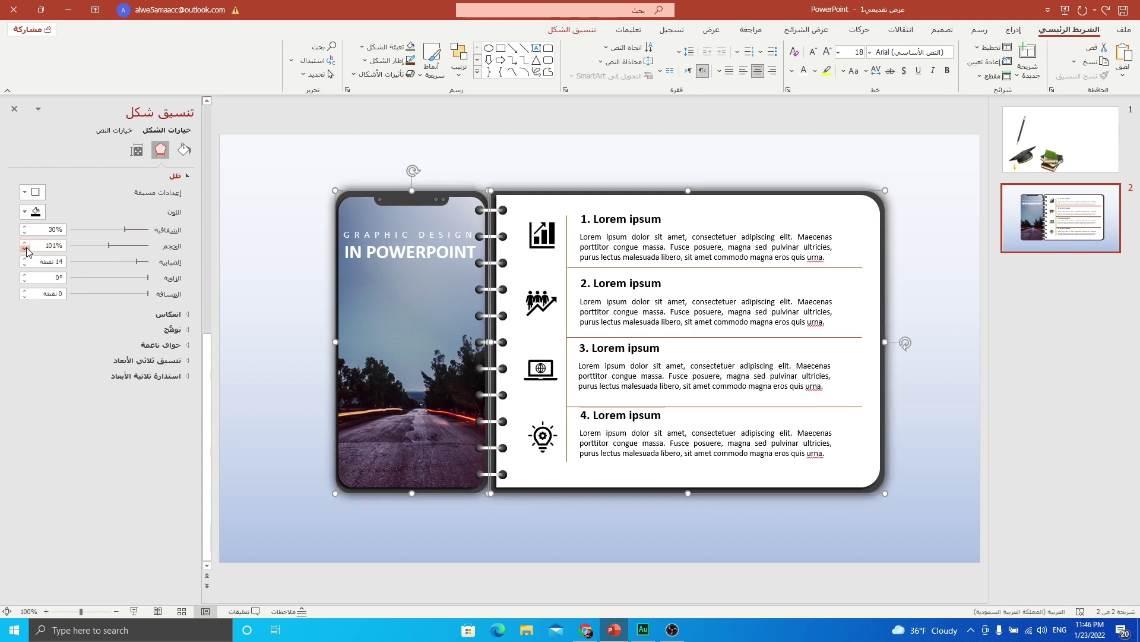
{"action": "left_click", "coordinate": [25, 249]}
{"action": "left_click", "coordinate": [296, 227]}
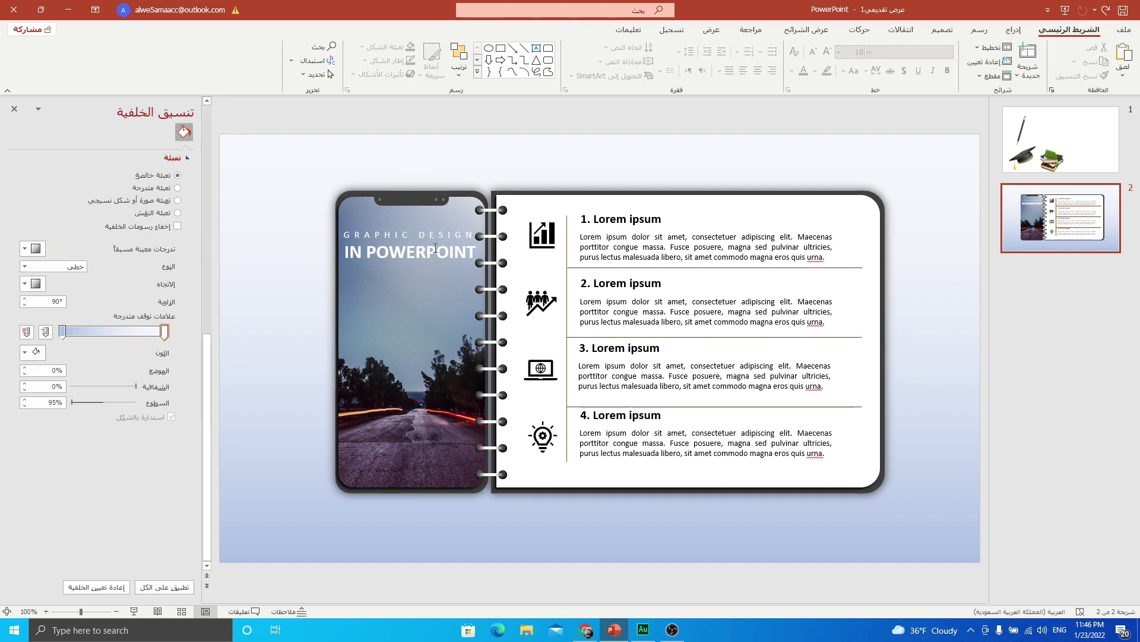
Cut the graduation cap, books and pencil pictures from slide 1 and paste them onto slide 2
{"action": "left_click", "coordinate": [1065, 140]}
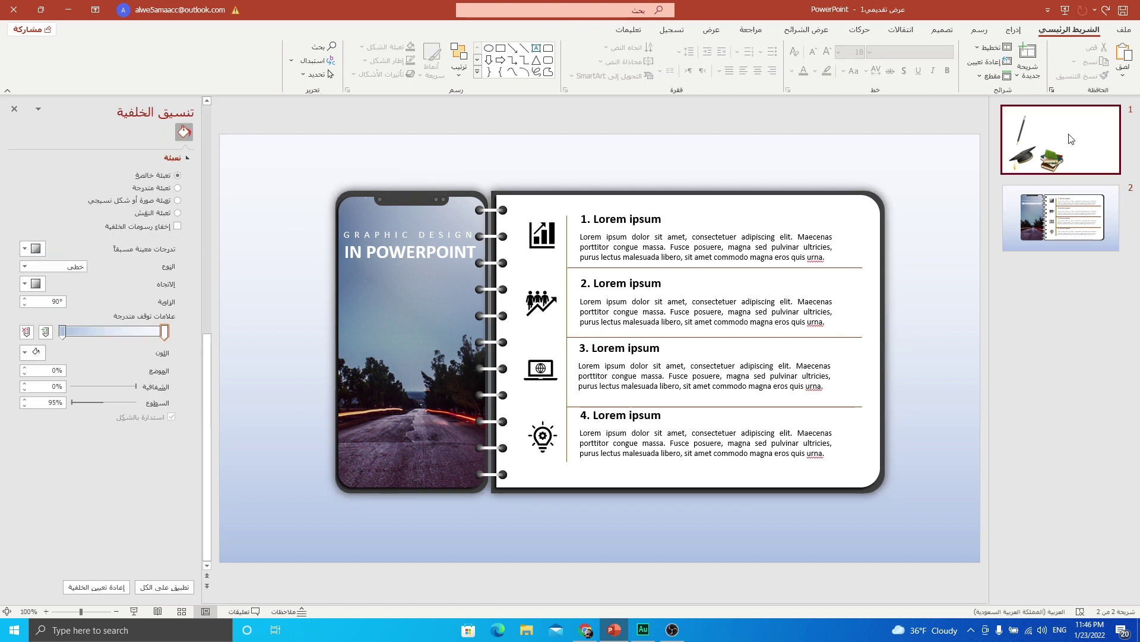
{"action": "left_click", "coordinate": [396, 451]}
{"action": "left_click", "coordinate": [506, 462], "text": "shift"}
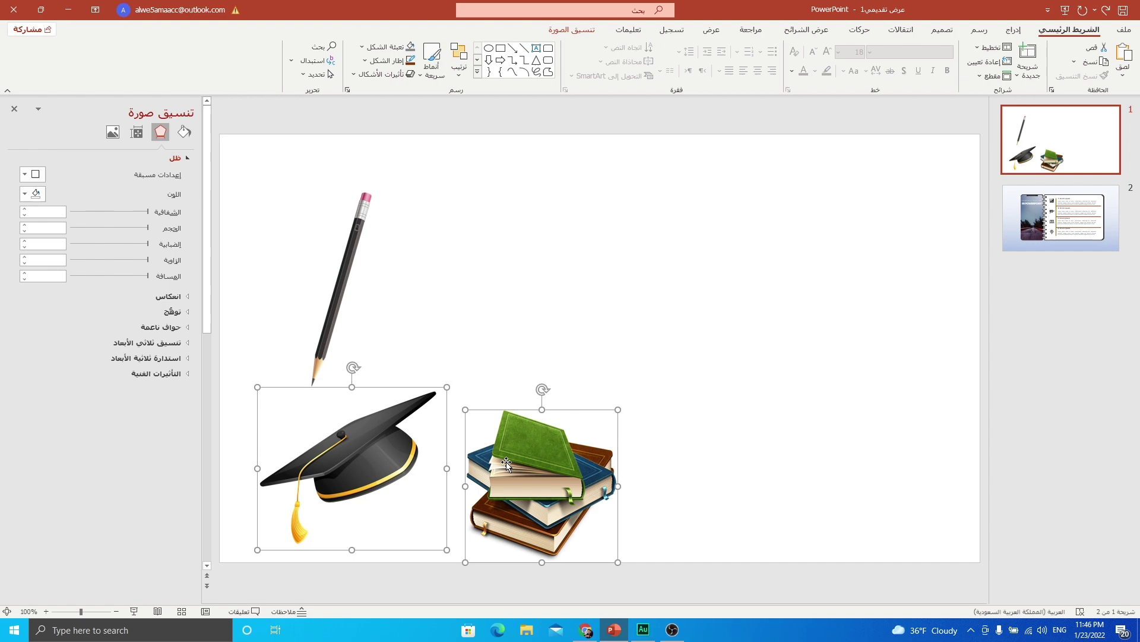
{"action": "left_click", "coordinate": [347, 268], "text": "shift"}
{"action": "key", "text": "ctrl+x"}
{"action": "key", "text": "Page_Down"}
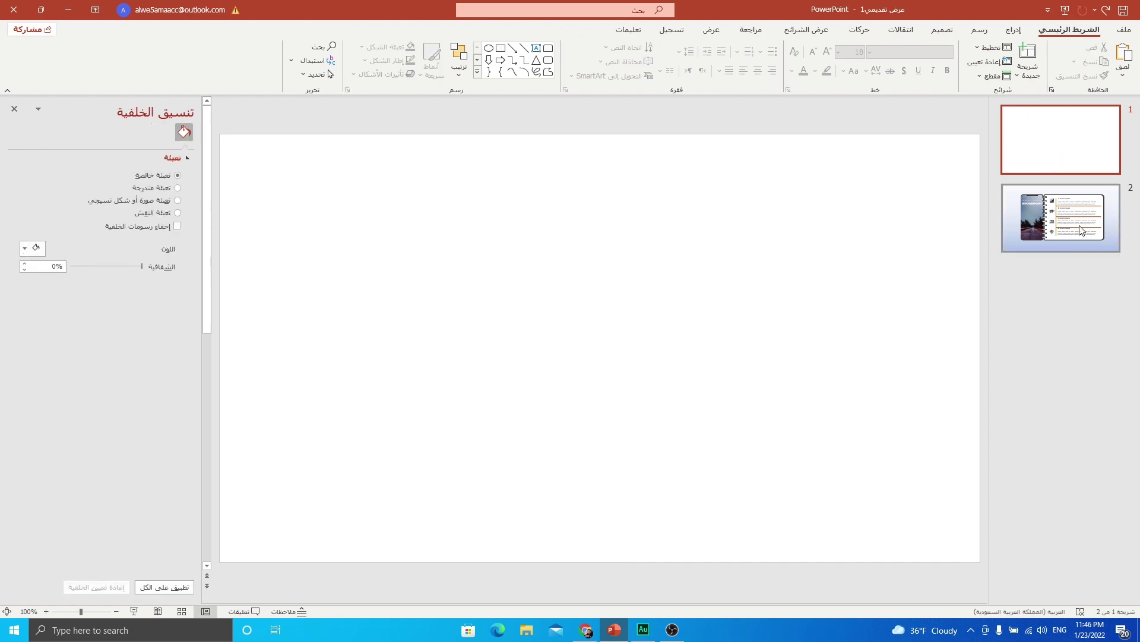
{"action": "key", "text": "ctrl+v"}
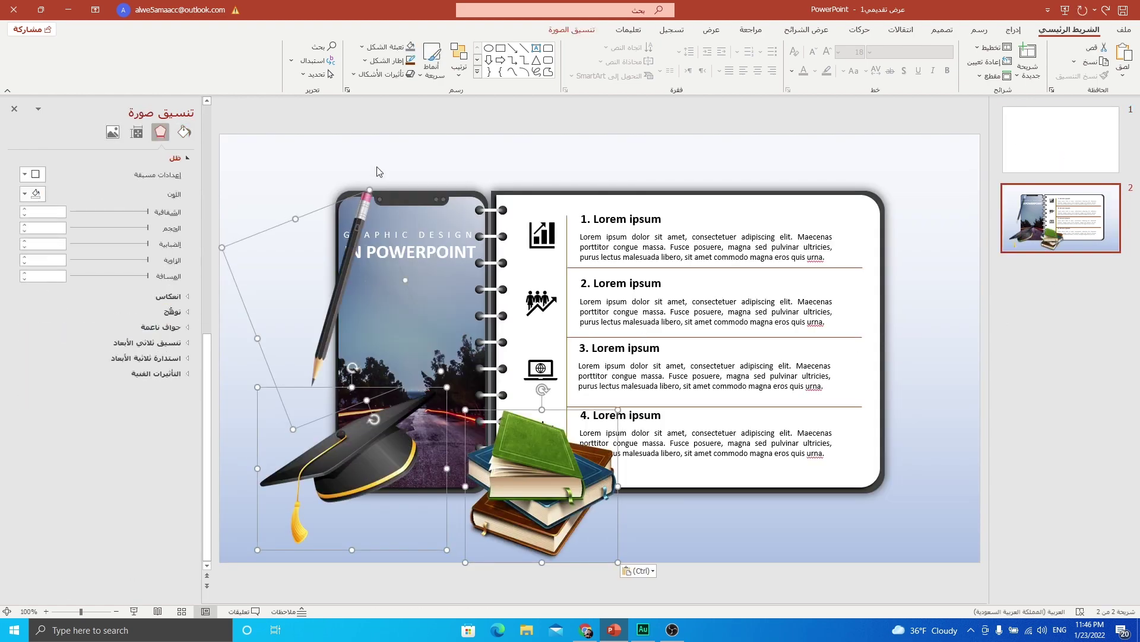
{"action": "left_click", "coordinate": [702, 524]}
Shrink the graduation cap and perch it on the phone's top edge, moving the pencil lower left
{"action": "left_click", "coordinate": [359, 444]}
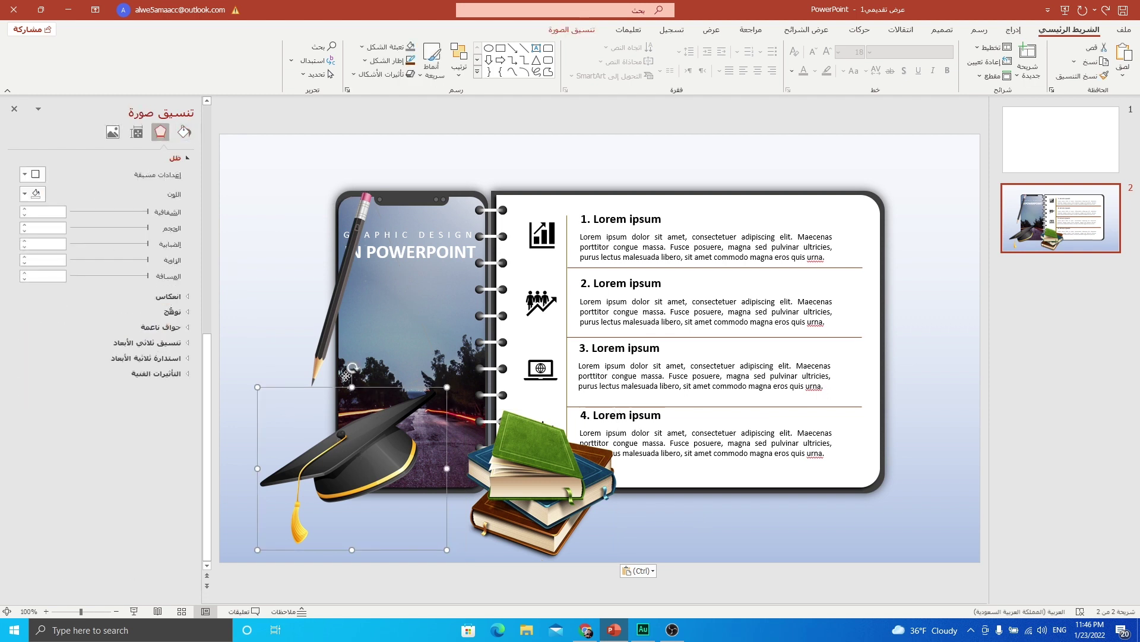
{"action": "left_click_drag", "start_coordinate": [358, 444], "coordinate": [350, 189]}
{"action": "mouse_move", "coordinate": [436, 141]}
{"action": "left_mouse_down"}
{"action": "mouse_move", "coordinate": [370, 171]}
{"action": "mouse_move", "coordinate": [359, 201]}
{"action": "left_mouse_up"}
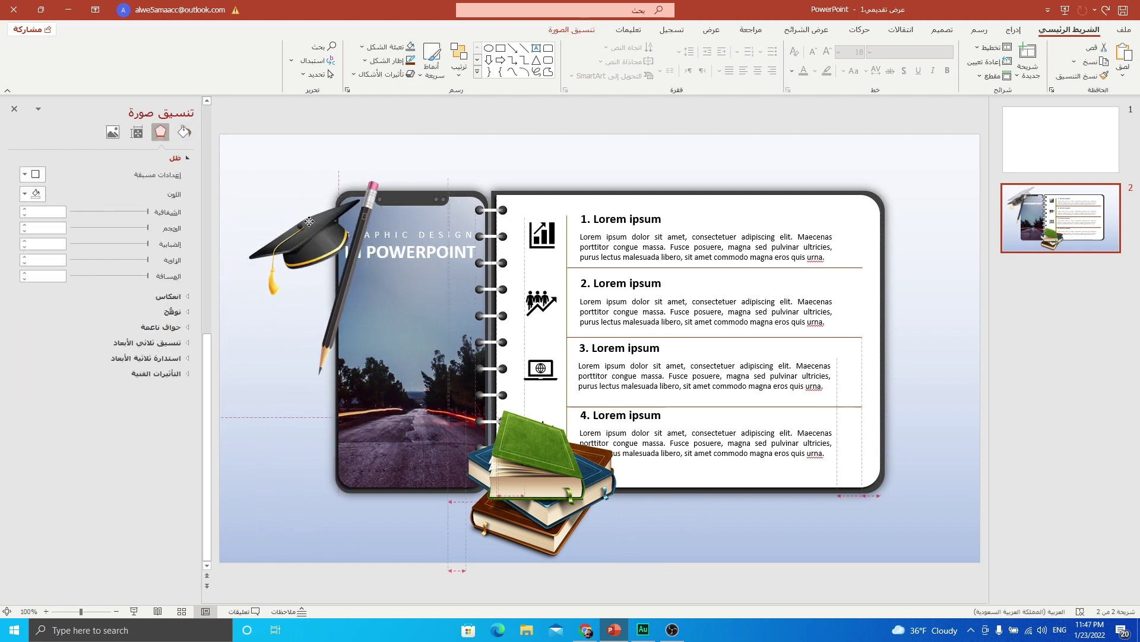
{"action": "left_click_drag", "start_coordinate": [357, 261], "coordinate": [349, 386]}
{"action": "left_click_drag", "start_coordinate": [317, 231], "coordinate": [356, 181]}
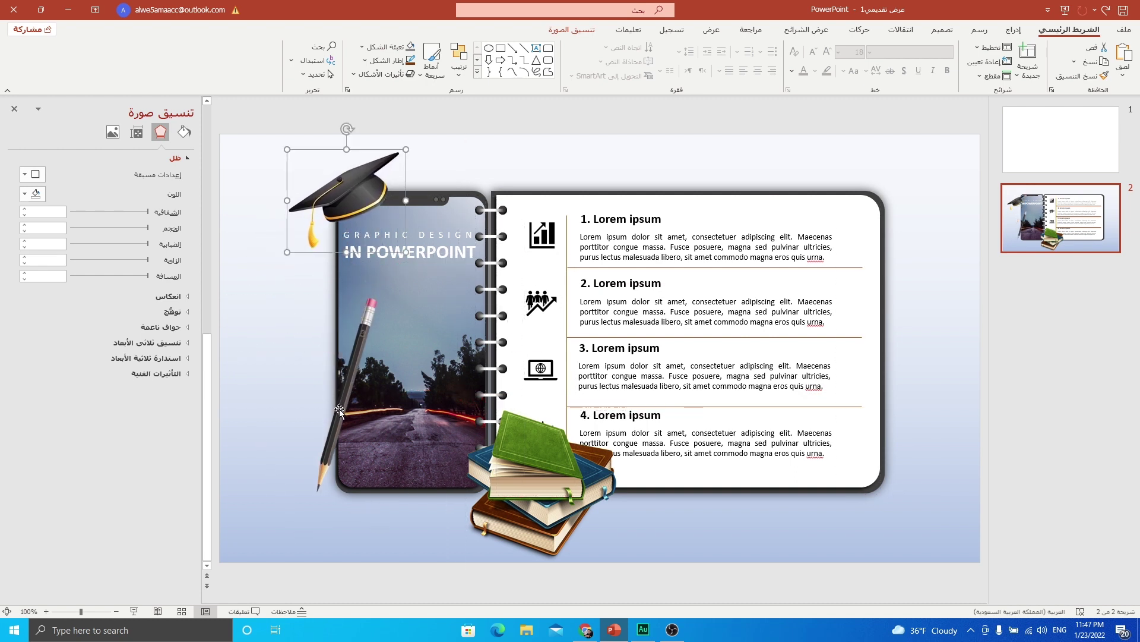
Enlarge the pencil and shrink the books, placing both together at the phone's bottom
{"action": "left_click", "coordinate": [357, 368]}
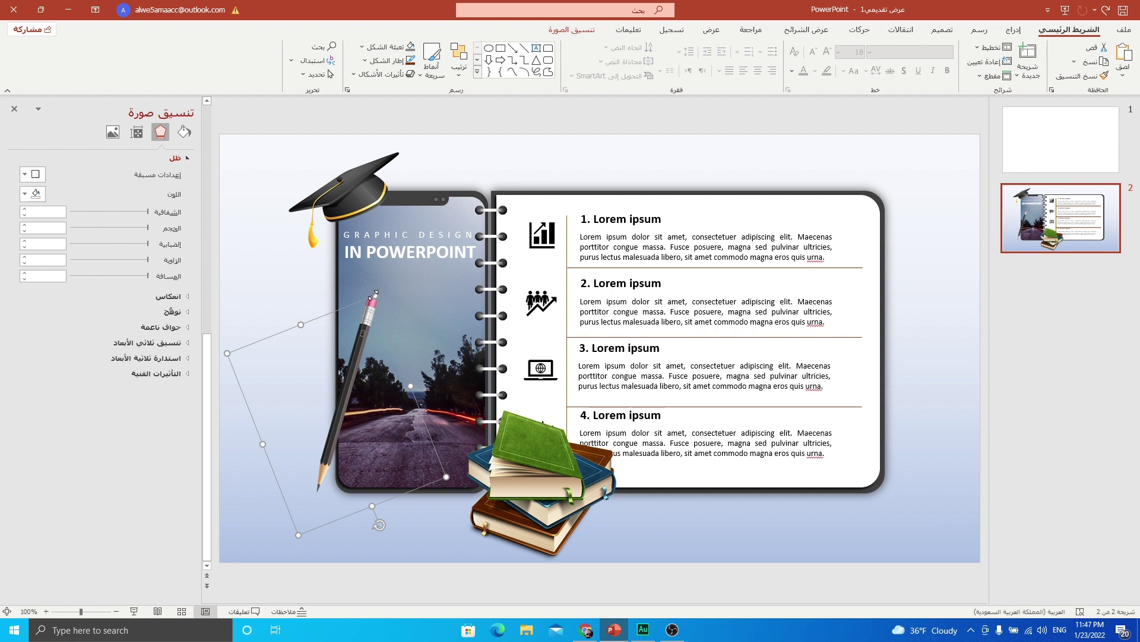
{"action": "left_click_drag", "start_coordinate": [380, 295], "coordinate": [391, 268]}
{"action": "left_click_drag", "start_coordinate": [371, 333], "coordinate": [378, 347]}
{"action": "scroll", "coordinate": [537, 463], "scroll_direction": "down", "scroll_amount": 1}
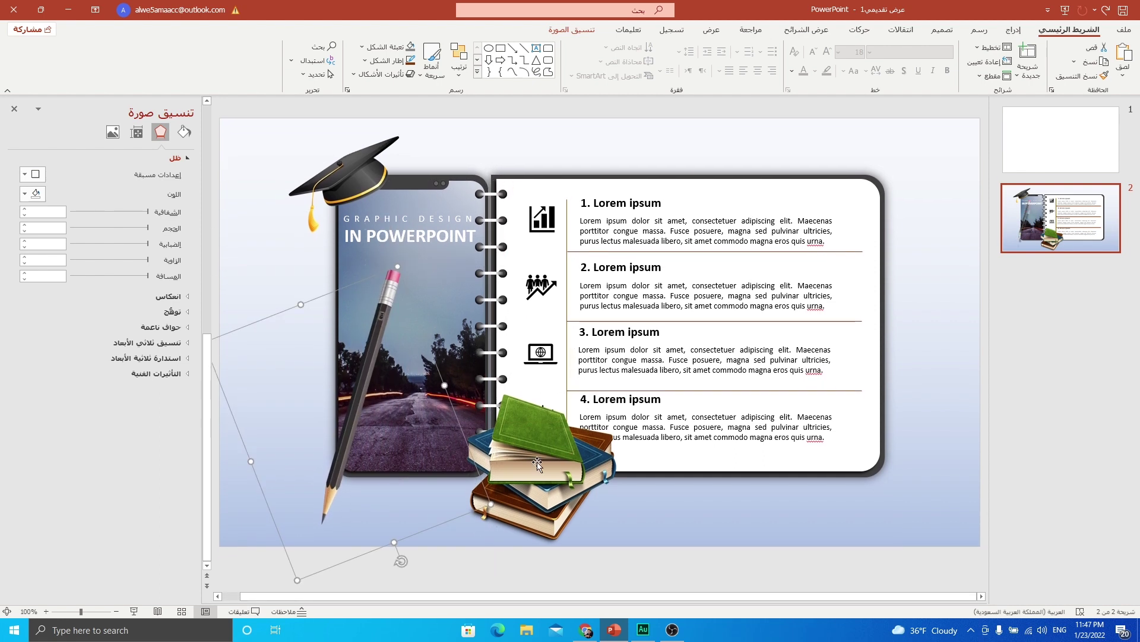
{"action": "left_click_drag", "start_coordinate": [538, 464], "coordinate": [423, 446]}
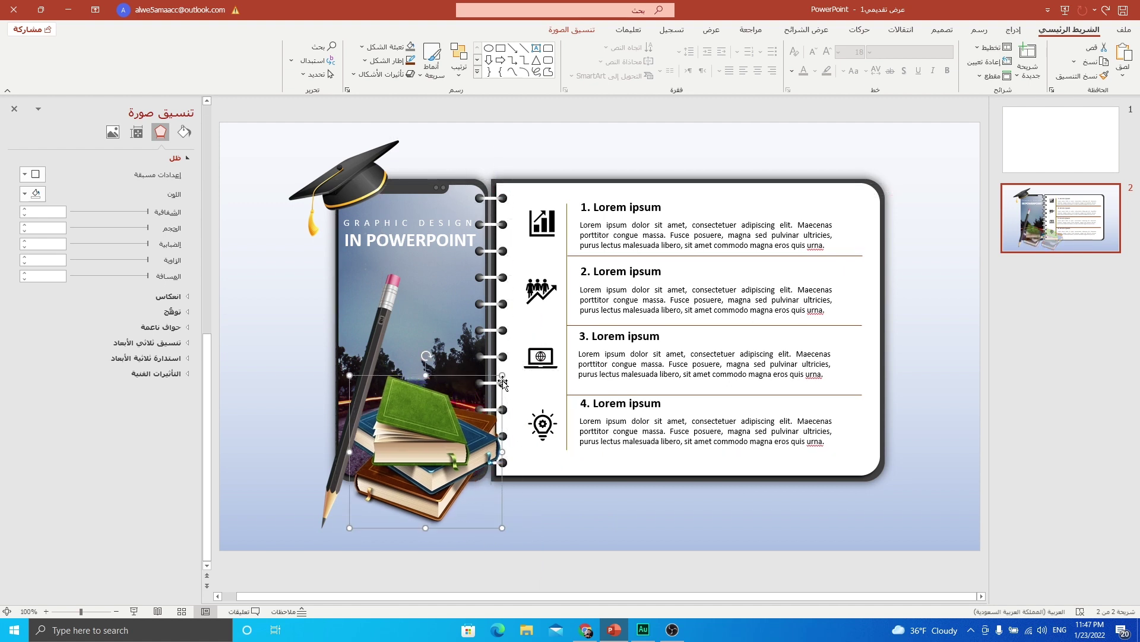
{"action": "left_click_drag", "start_coordinate": [503, 382], "coordinate": [484, 410]}
{"action": "mouse_move", "coordinate": [446, 474]}
{"action": "left_mouse_down"}
{"action": "mouse_move", "coordinate": [426, 469]}
{"action": "mouse_move", "coordinate": [467, 463]}
{"action": "mouse_move", "coordinate": [449, 462]}
{"action": "left_mouse_up"}
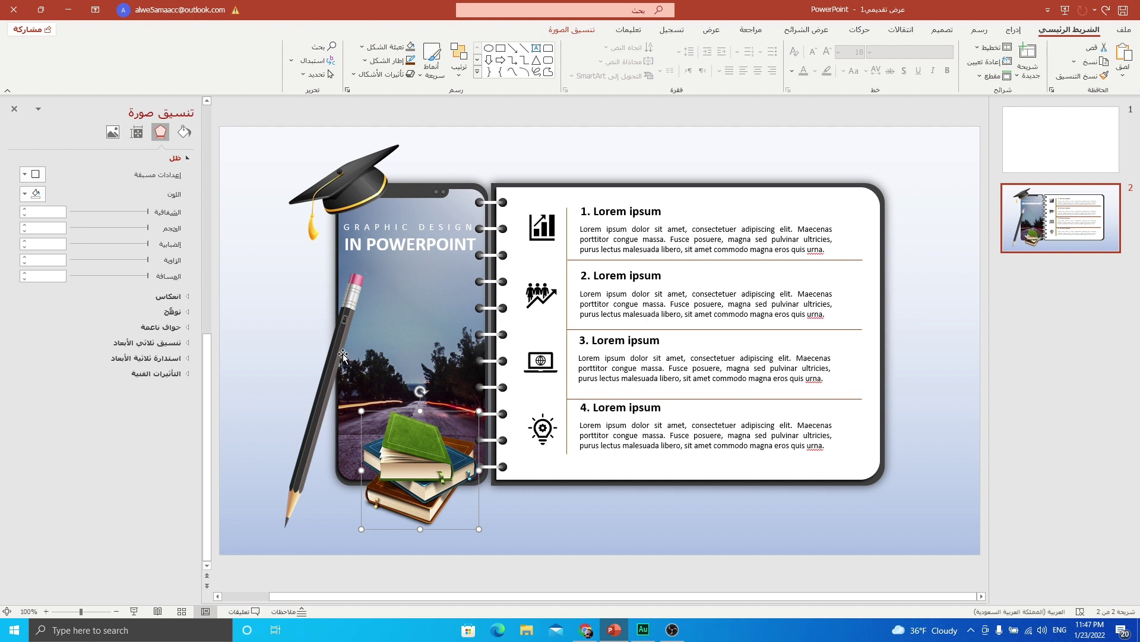
{"action": "left_click_drag", "start_coordinate": [343, 355], "coordinate": [372, 360]}
{"action": "left_click", "coordinate": [646, 508]}
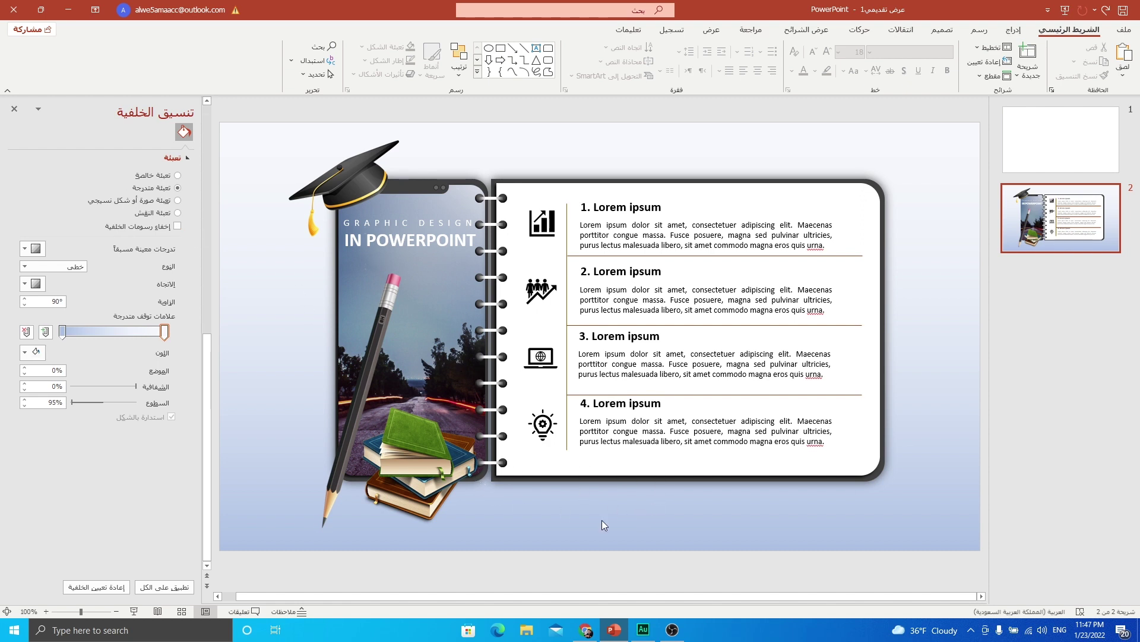
Draw a small oval above the notebook and remove its outline
{"action": "left_click", "coordinate": [1014, 29]}
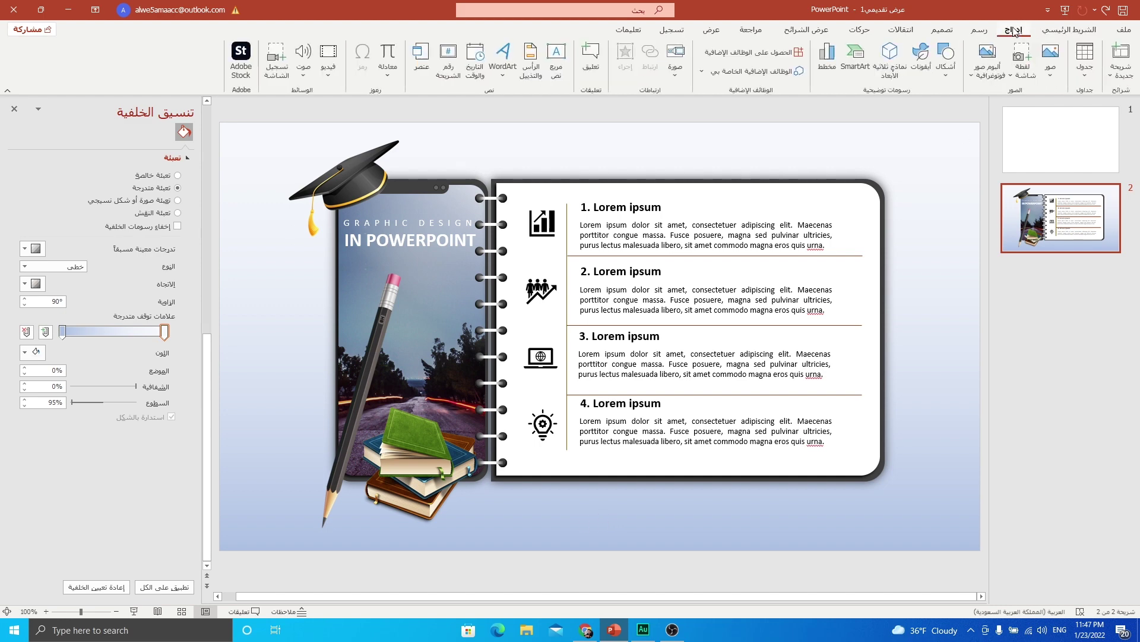
{"action": "left_click", "coordinate": [947, 65]}
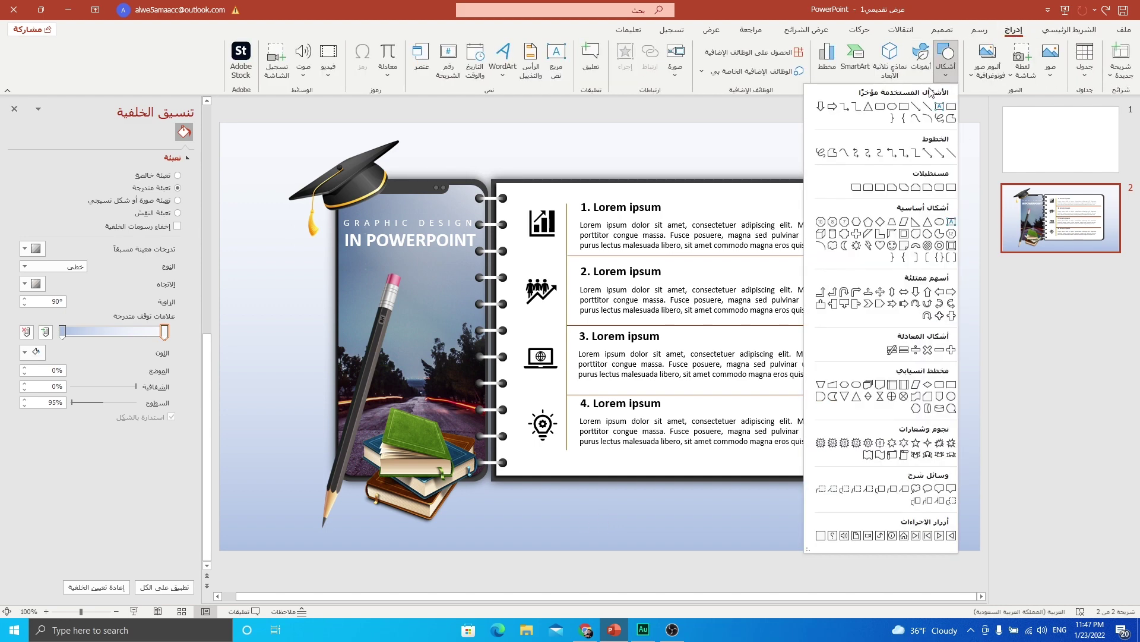
{"action": "left_click", "coordinate": [892, 107]}
{"action": "left_click_drag", "start_coordinate": [684, 149], "coordinate": [753, 174]}
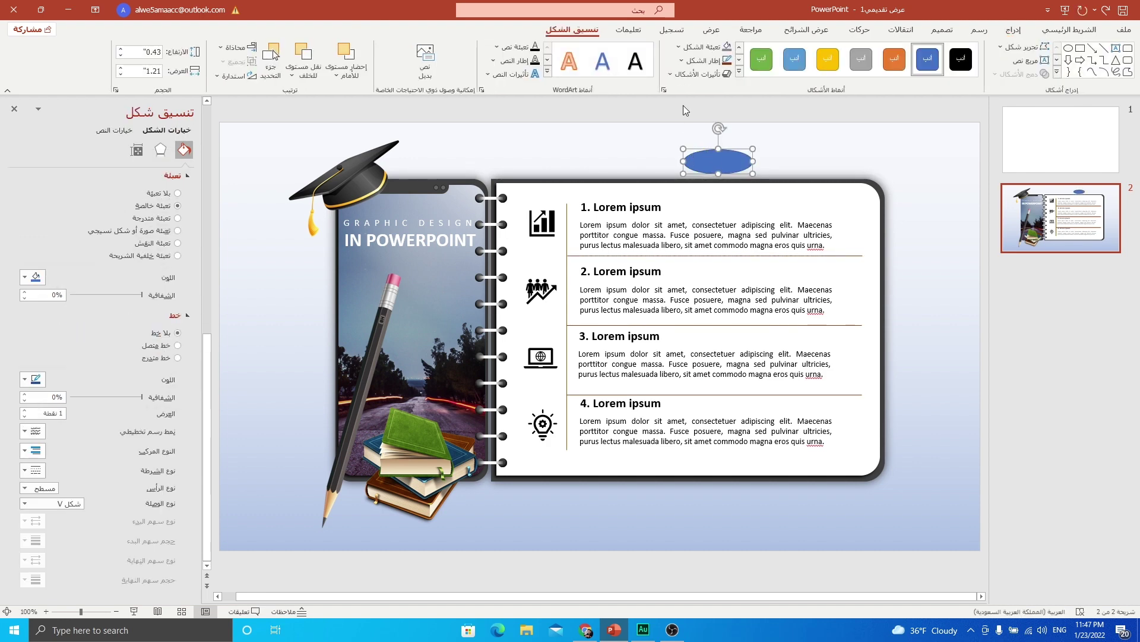
{"action": "left_click", "coordinate": [702, 60]}
{"action": "left_click", "coordinate": [692, 224]}
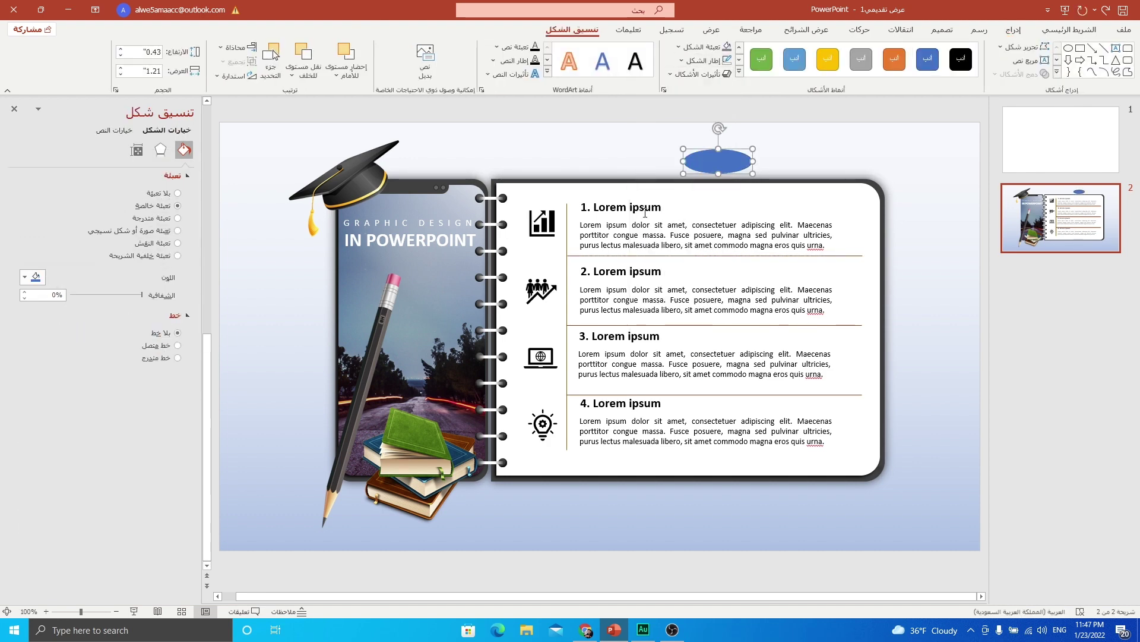
Fill the oval with a Path gradient with a dark stop and move it below the notebook
{"action": "left_click", "coordinate": [153, 218]}
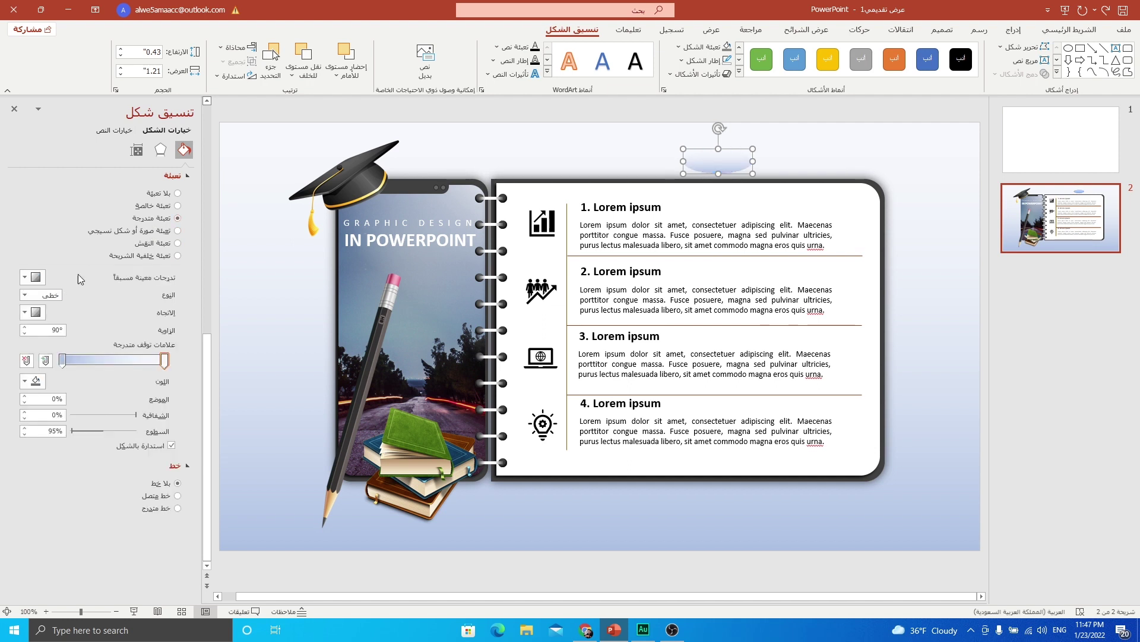
{"action": "left_click", "coordinate": [36, 295]}
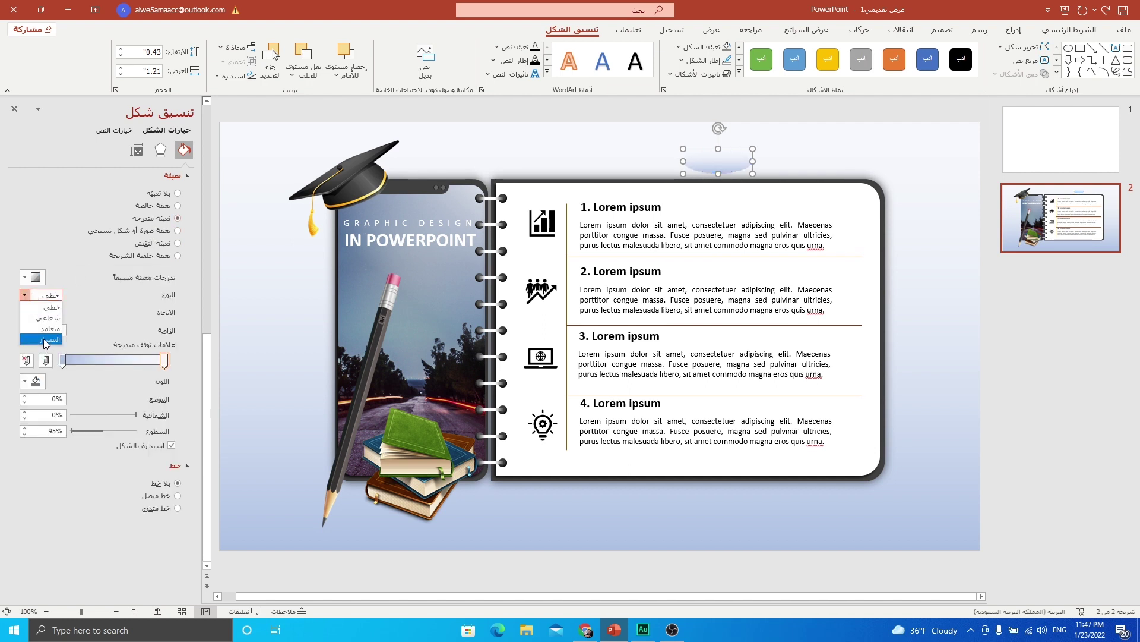
{"action": "left_click", "coordinate": [44, 338]}
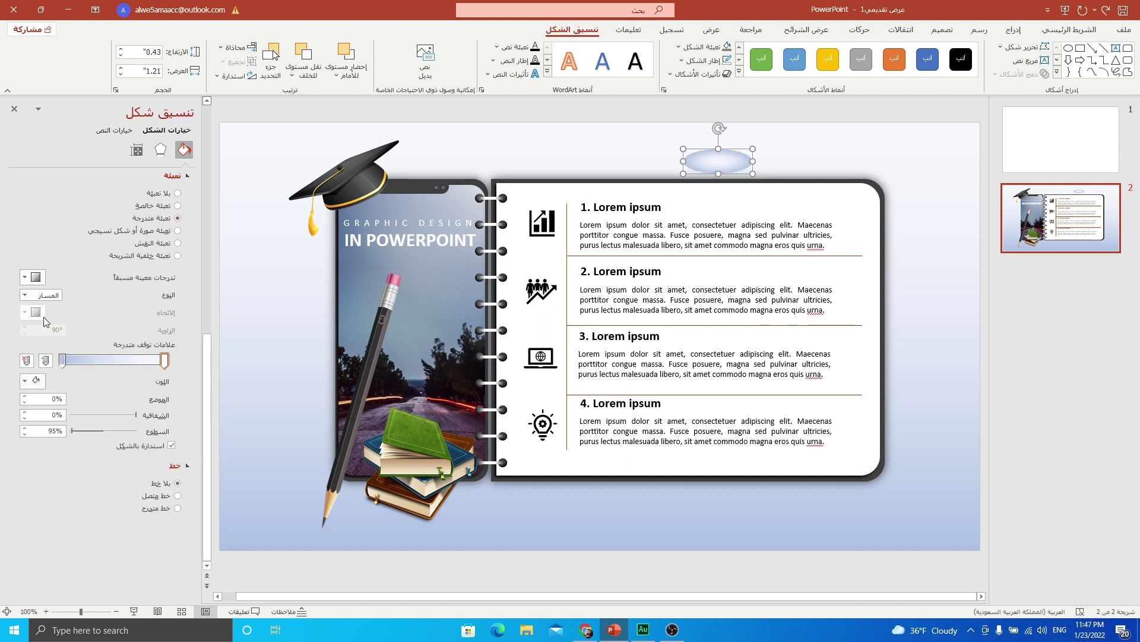
{"action": "left_click_drag", "start_coordinate": [62, 363], "coordinate": [165, 364]}
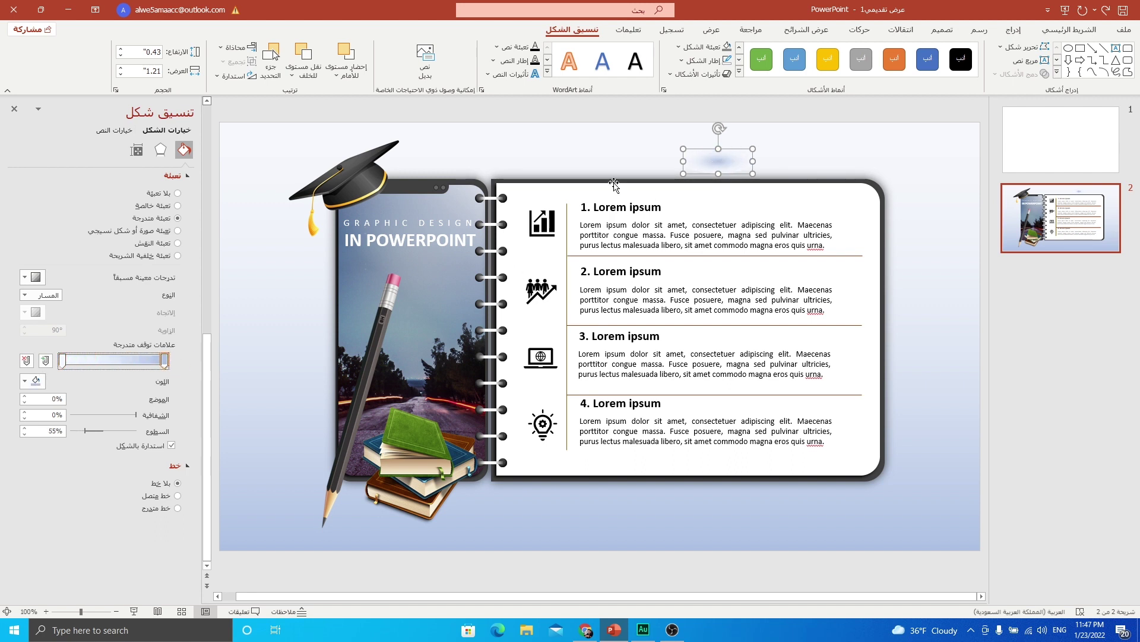
{"action": "left_click", "coordinate": [30, 381]}
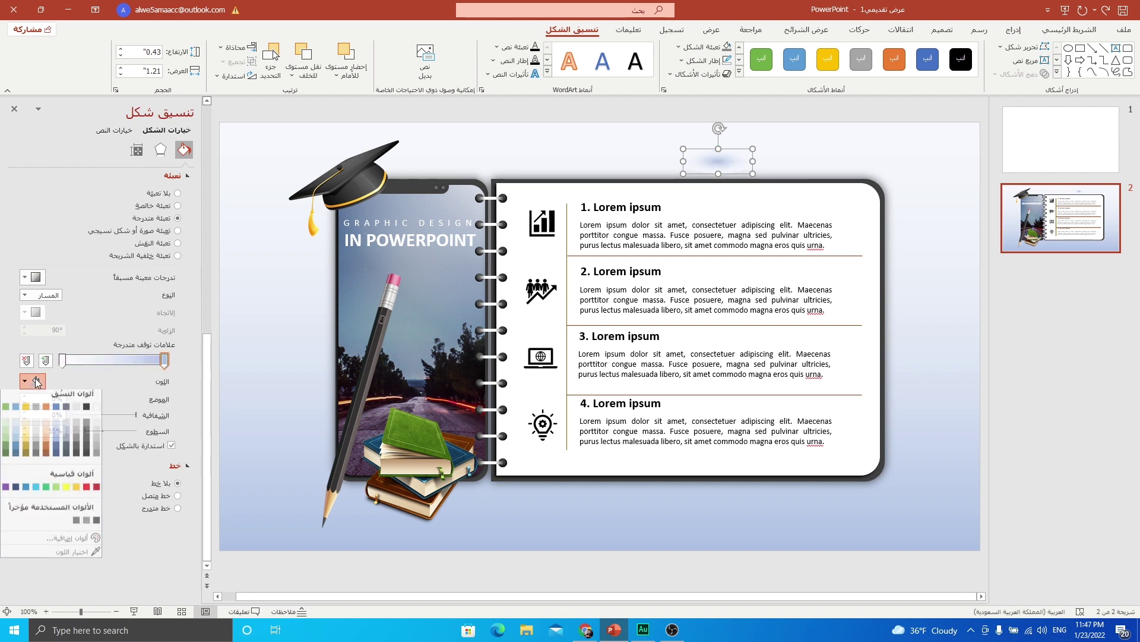
{"action": "left_click", "coordinate": [88, 454]}
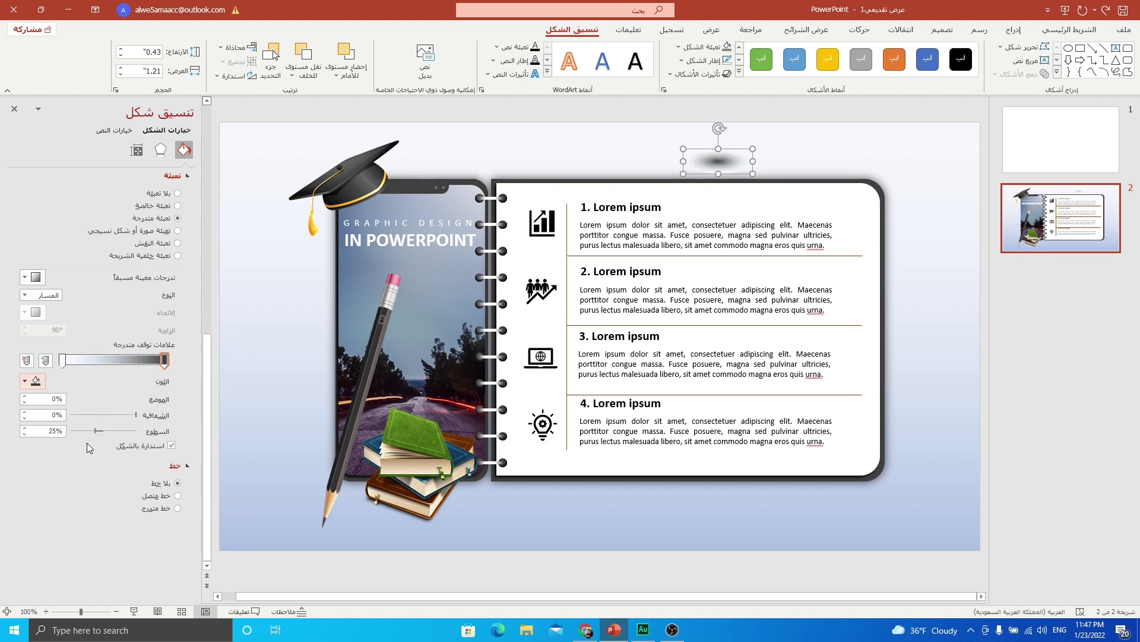
{"action": "left_click_drag", "start_coordinate": [709, 163], "coordinate": [654, 510]}
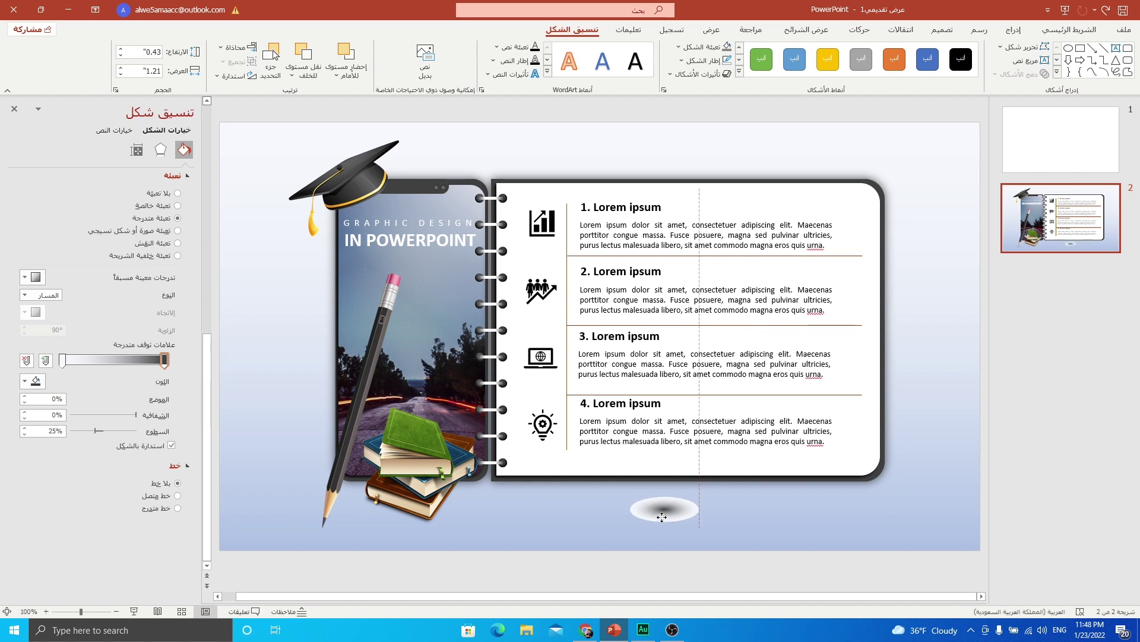
Set the other gradient stop to the sampled background colour at 100% transparency and widen the oval
{"action": "left_click", "coordinate": [63, 360]}
{"action": "left_click", "coordinate": [25, 380]}
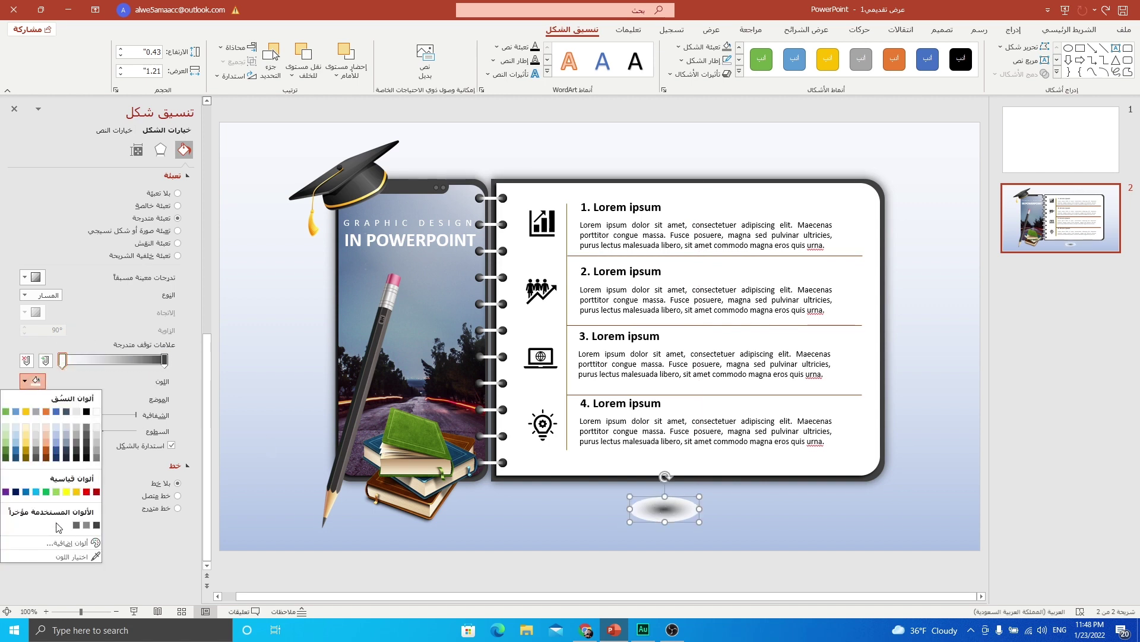
{"action": "left_click", "coordinate": [63, 557]}
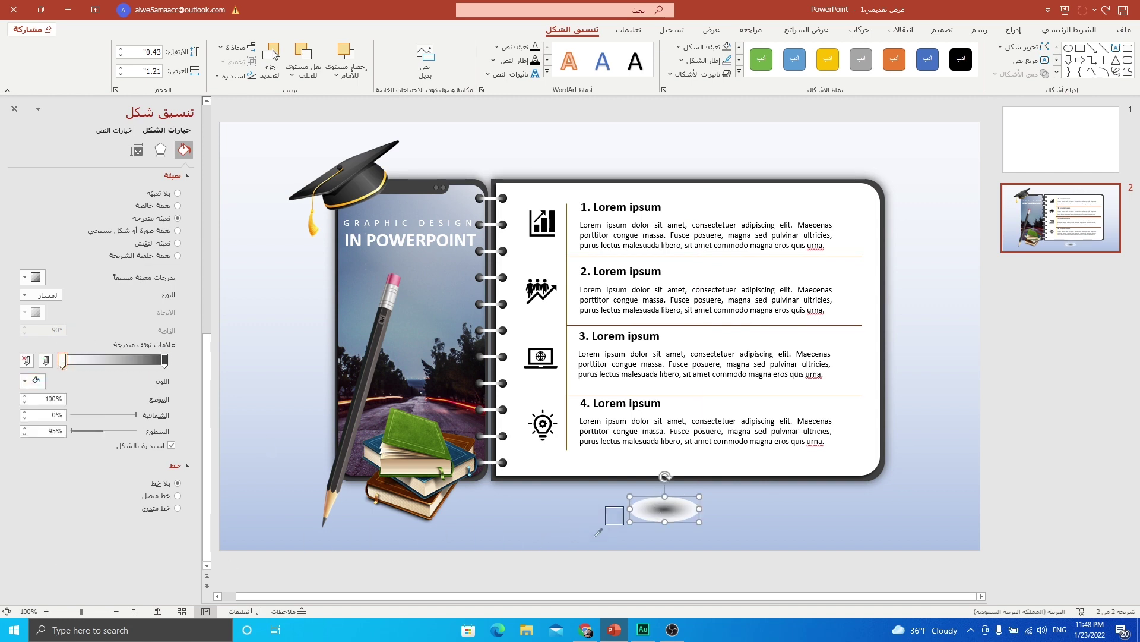
{"action": "left_click", "coordinate": [622, 510]}
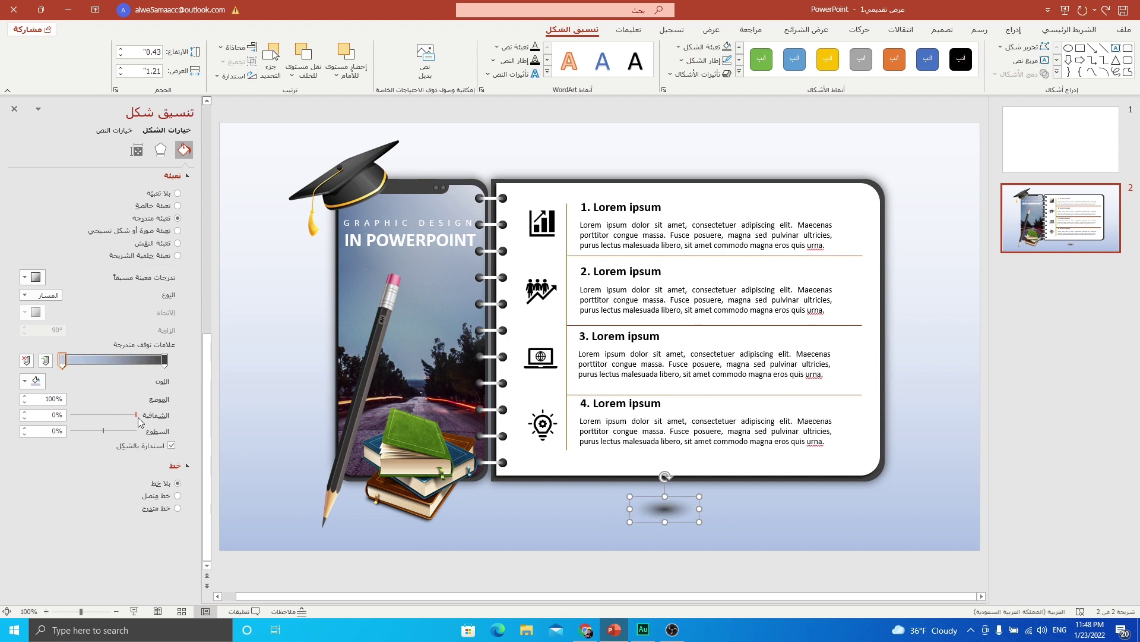
{"action": "left_click_drag", "start_coordinate": [135, 415], "coordinate": [4, 419]}
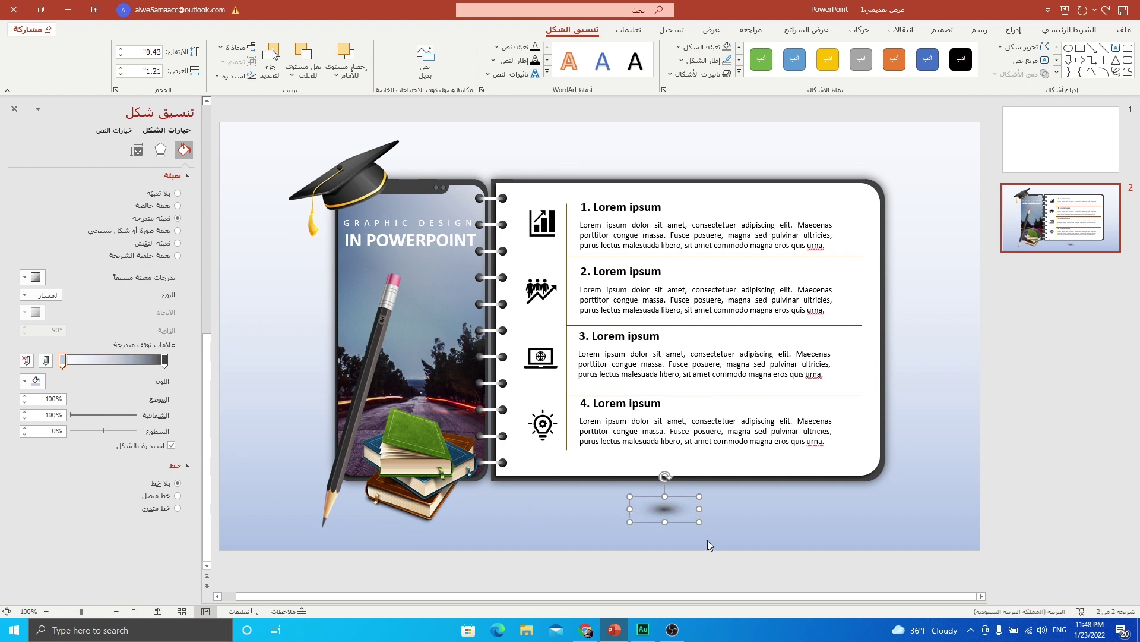
{"action": "left_click_drag", "start_coordinate": [699, 509], "coordinate": [911, 509]}
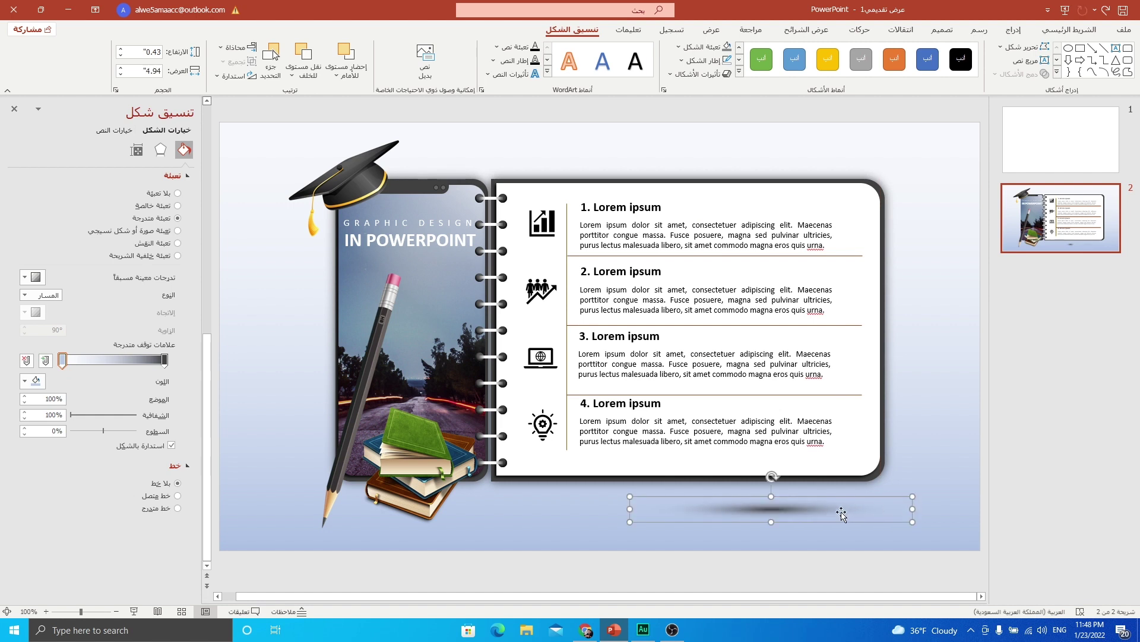
Widen the notebook's oval shadow to about 6.27" and centre it beneath the notebook
{"action": "left_click_drag", "start_coordinate": [830, 511], "coordinate": [755, 512]}
{"action": "left_click_drag", "start_coordinate": [840, 509], "coordinate": [914, 505]}
{"action": "left_click_drag", "start_coordinate": [791, 518], "coordinate": [642, 552]}
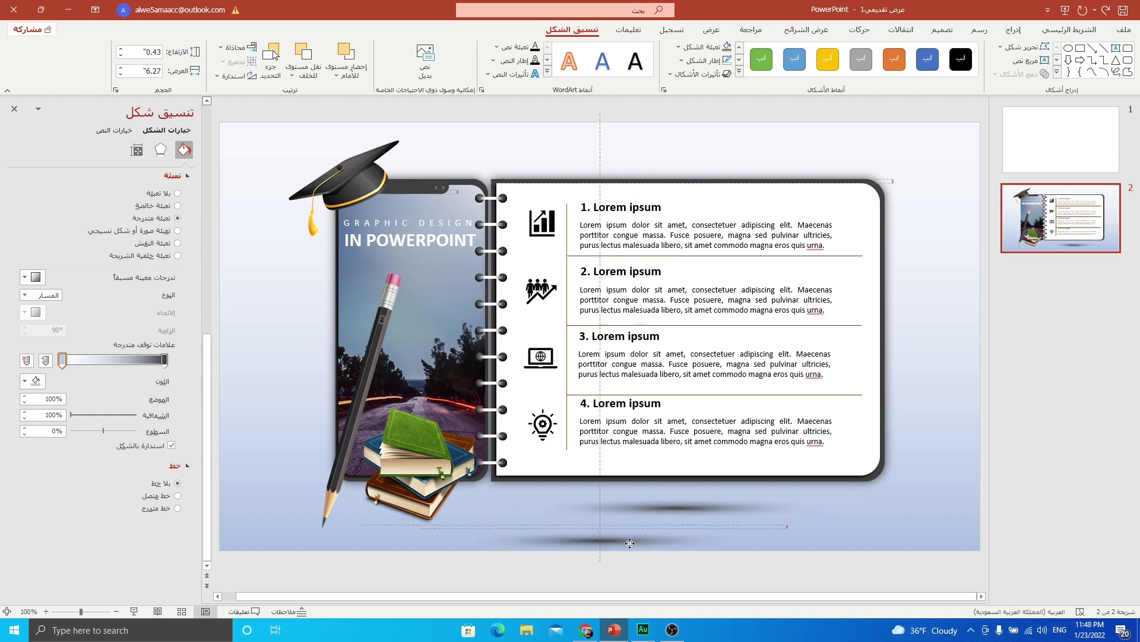
Shrink the copied shadow to about 1.14" wide and place it under the pencil tip
{"action": "left_click_drag", "start_coordinate": [773, 544], "coordinate": [396, 520]}
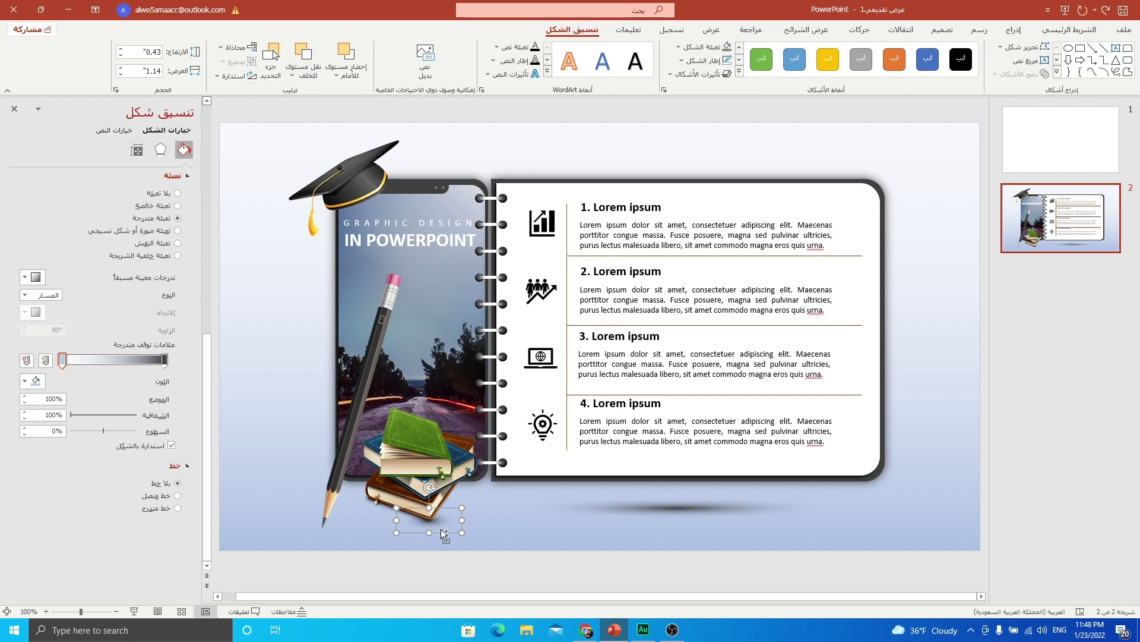
{"action": "mouse_move", "coordinate": [444, 535]}
{"action": "left_mouse_down"}
{"action": "mouse_move", "coordinate": [348, 534]}
{"action": "mouse_move", "coordinate": [333, 523]}
{"action": "left_mouse_up"}
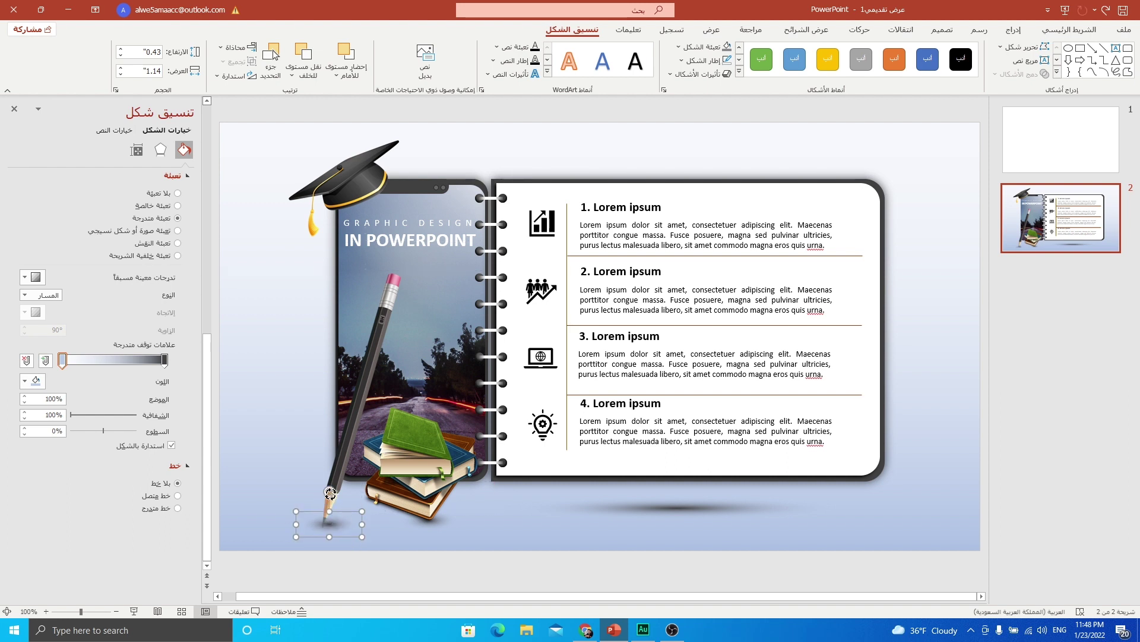
{"action": "key", "text": "Escape"}
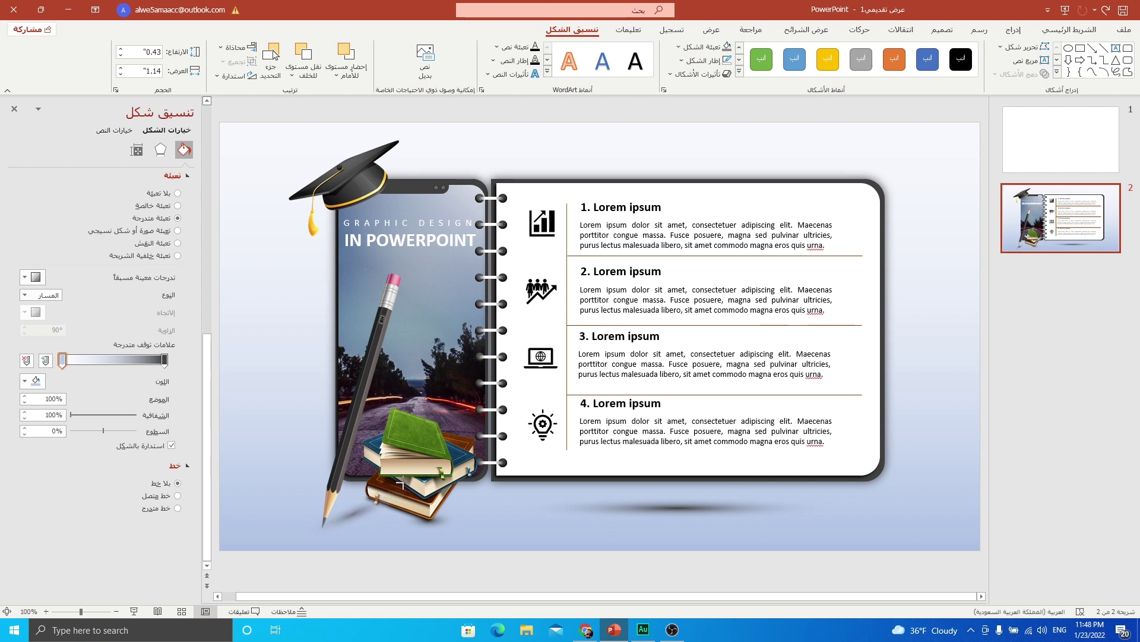
Shift the pencil shadow's gradient stop and raise its transparency for a softer look
{"action": "left_click", "coordinate": [350, 514]}
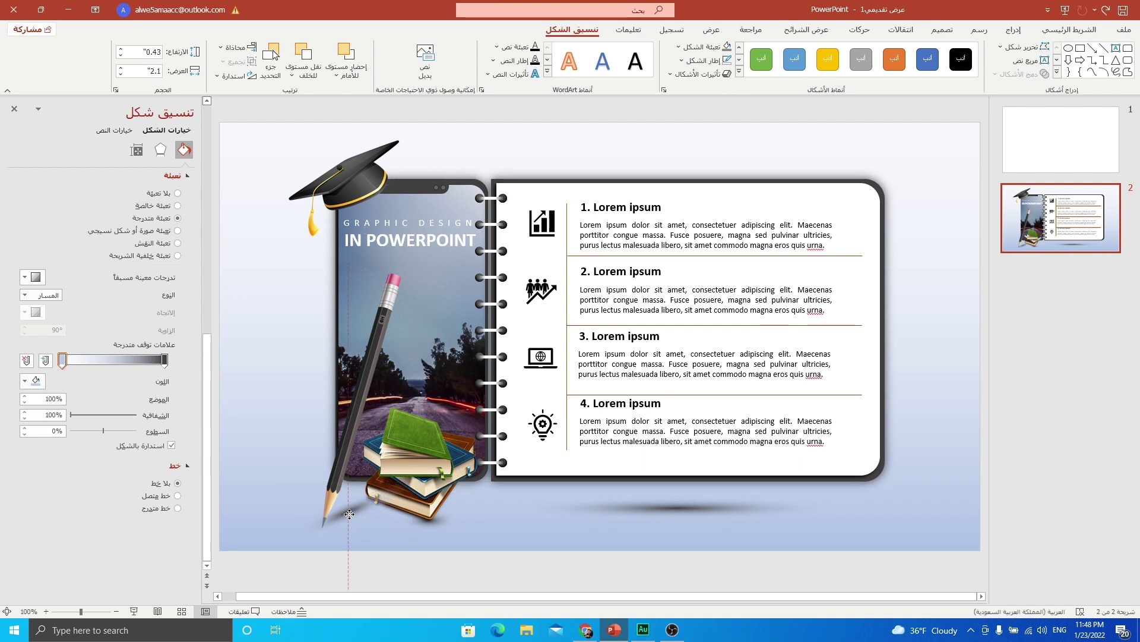
{"action": "left_click_drag", "start_coordinate": [349, 514], "coordinate": [350, 515]}
{"action": "left_click", "coordinate": [159, 360]}
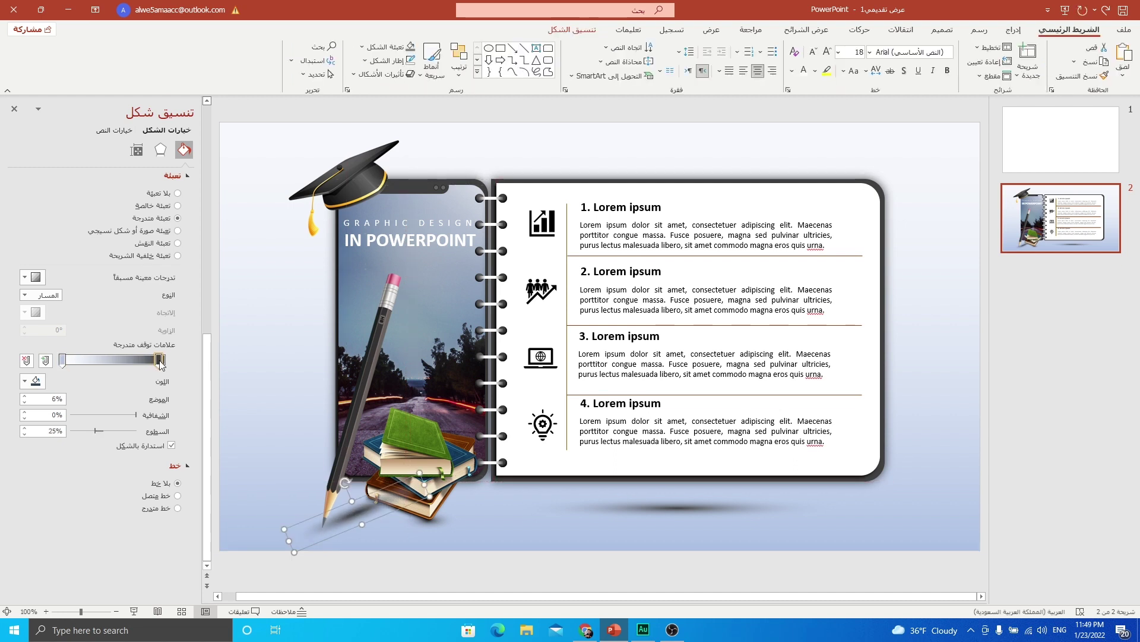
{"action": "left_click_drag", "start_coordinate": [158, 361], "coordinate": [157, 364]}
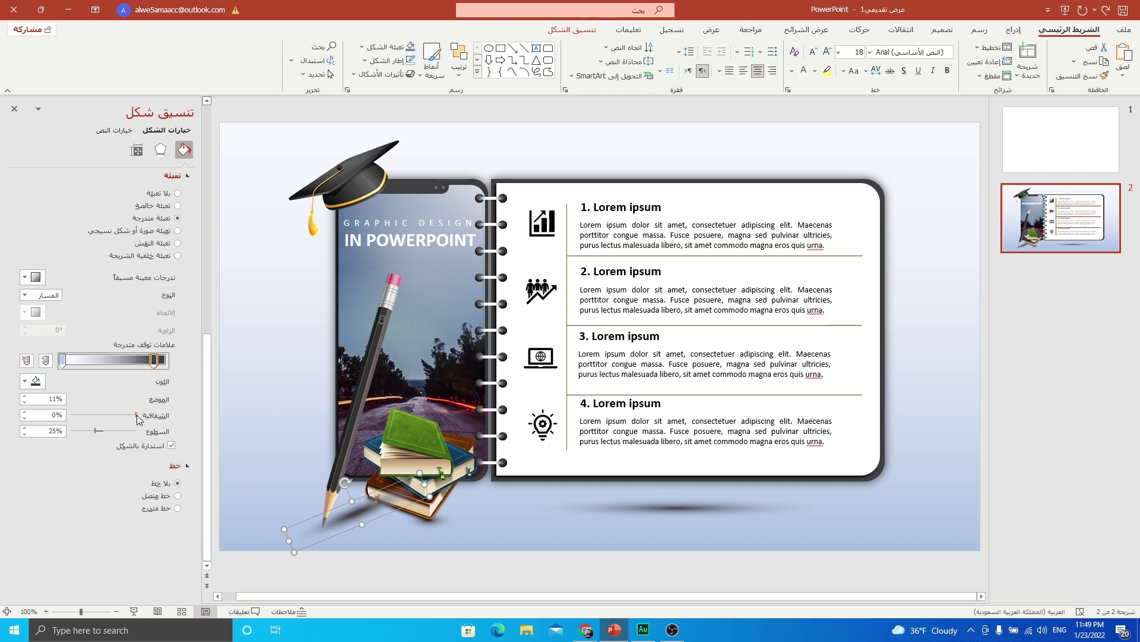
{"action": "left_click_drag", "start_coordinate": [137, 418], "coordinate": [116, 418]}
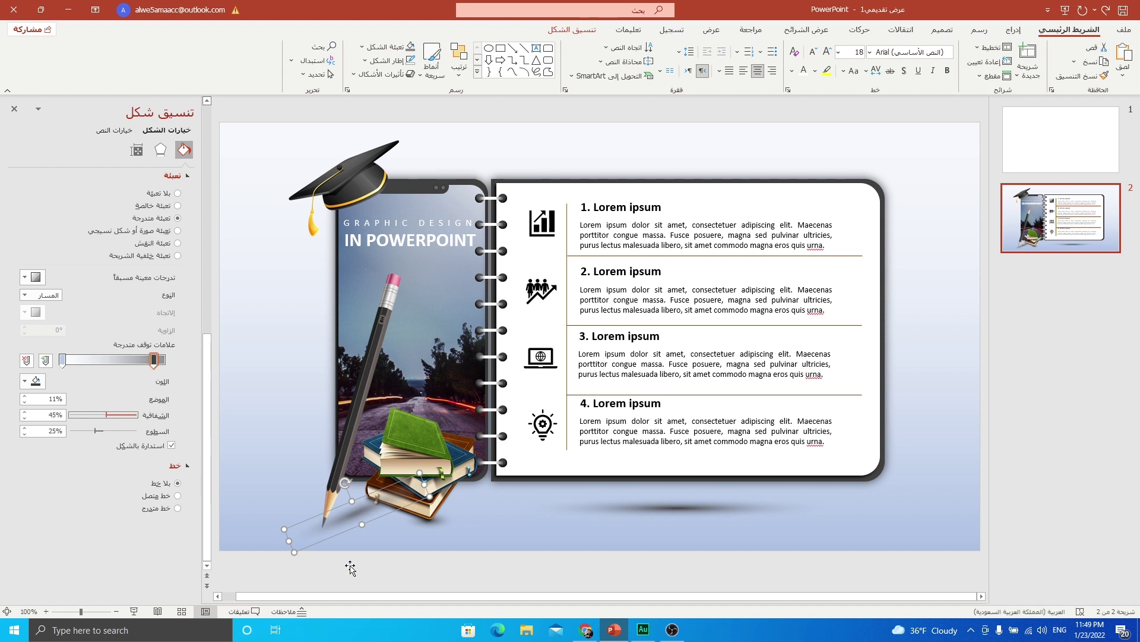
{"action": "left_click_drag", "start_coordinate": [350, 514], "coordinate": [350, 513]}
Send the pencil shadow to the back, behind the books and pencil
{"action": "left_click", "coordinate": [572, 29]}
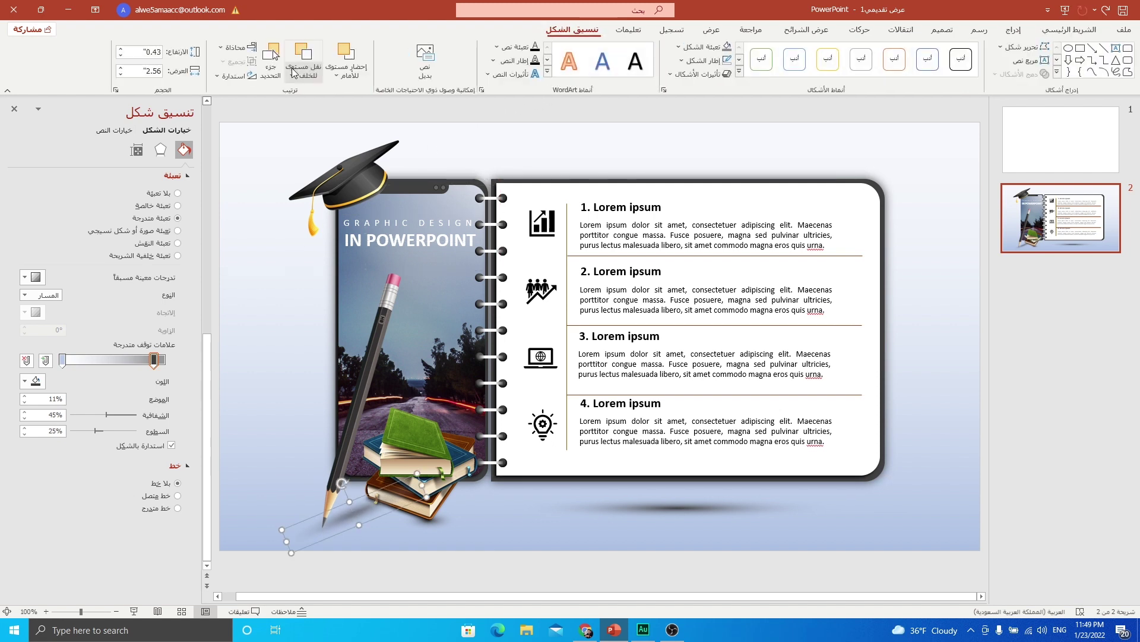
{"action": "left_click", "coordinate": [292, 75]}
{"action": "left_click", "coordinate": [300, 110]}
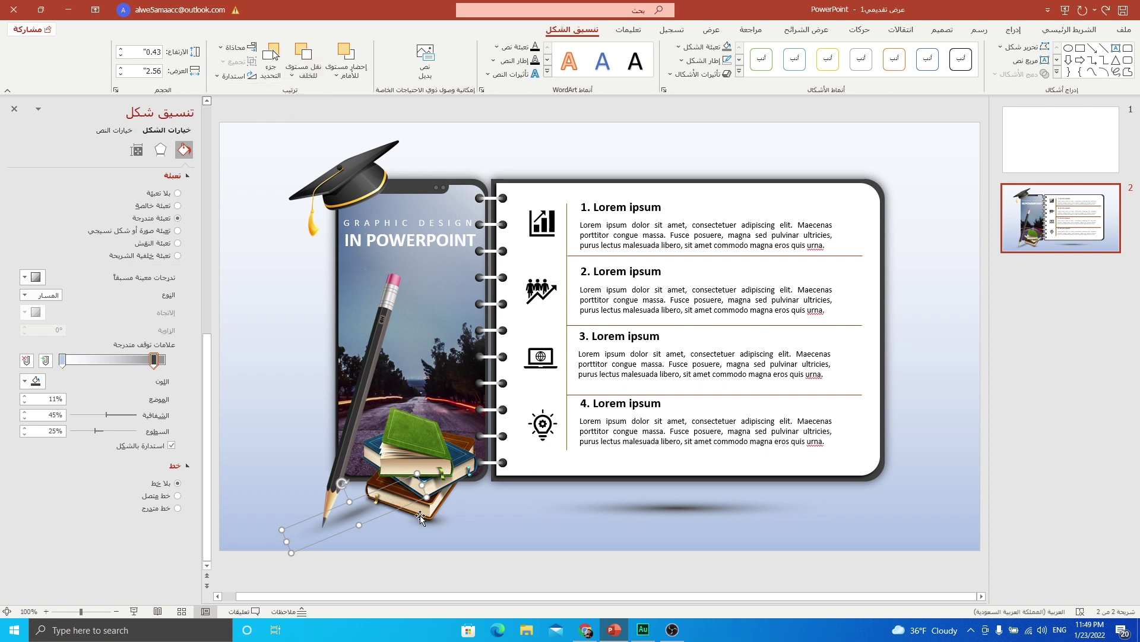
{"action": "left_click", "coordinate": [553, 543]}
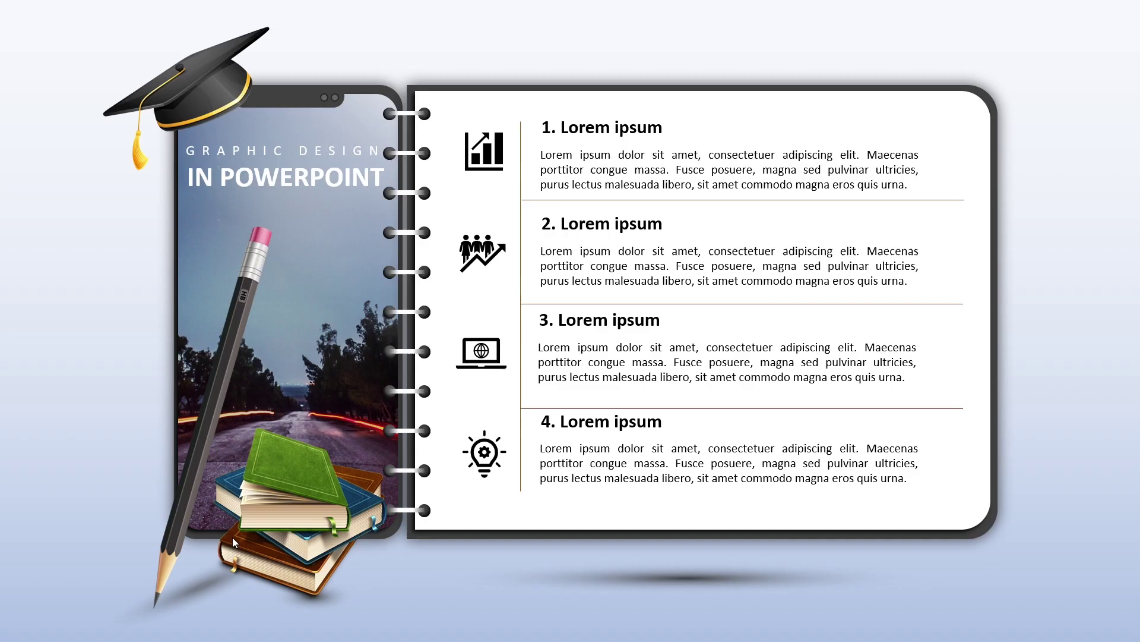
Play the notebook slide full screen from the status-bar Slide Show button
{"action": "left_click", "coordinate": [205, 611]}
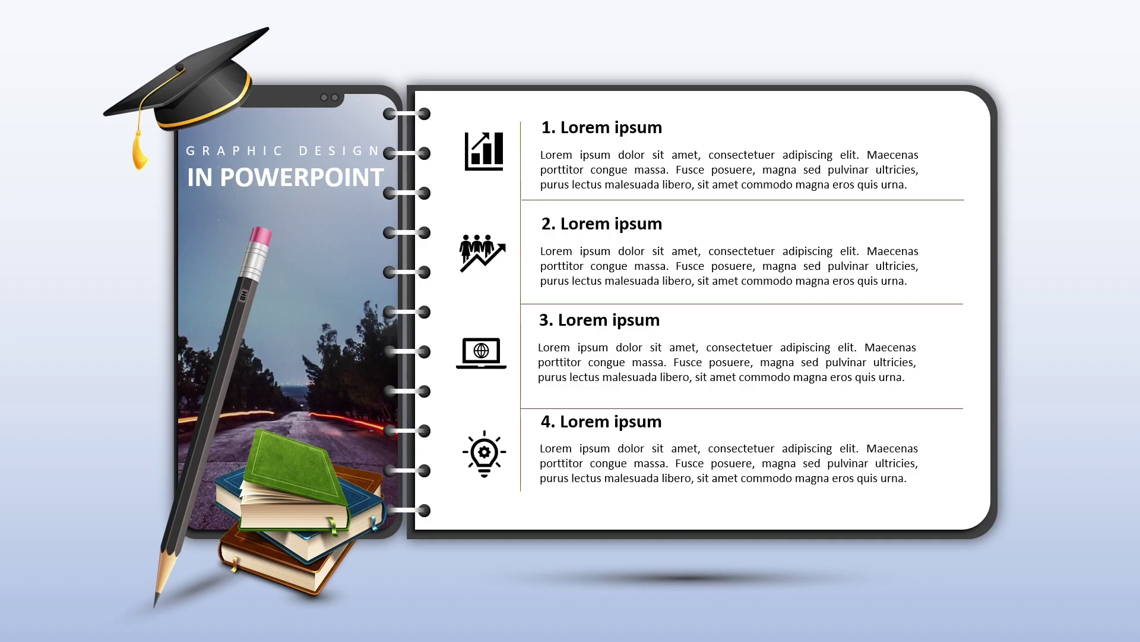